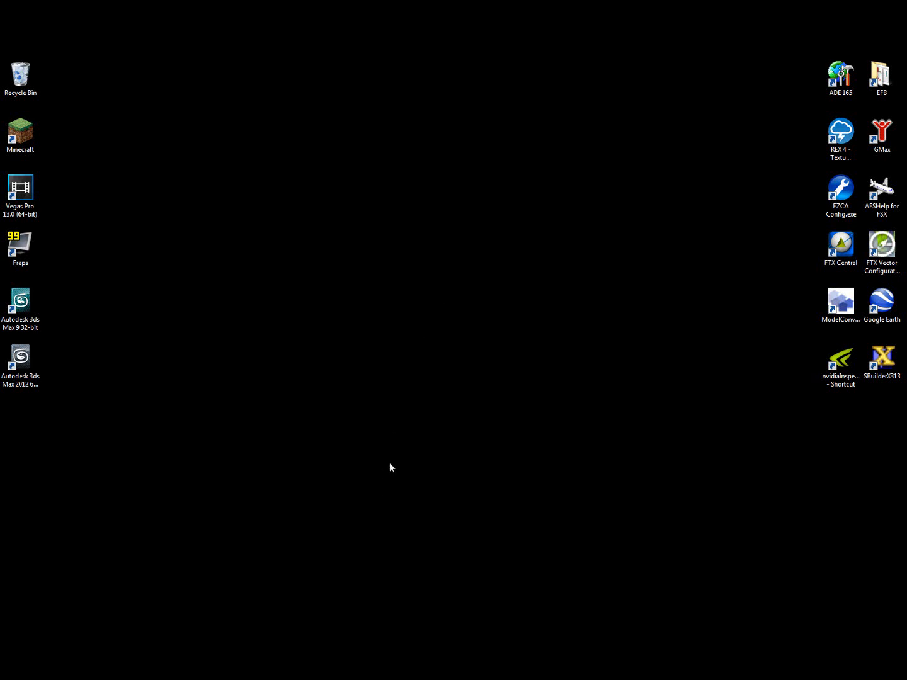
Step: Switch to the Chrome browser and review the SBuilderX description and installation notes on the PTSim page
{"action": "mouse_move", "coordinate": [296, 622]}
{"action": "left_click", "coordinate": [48, 612]}
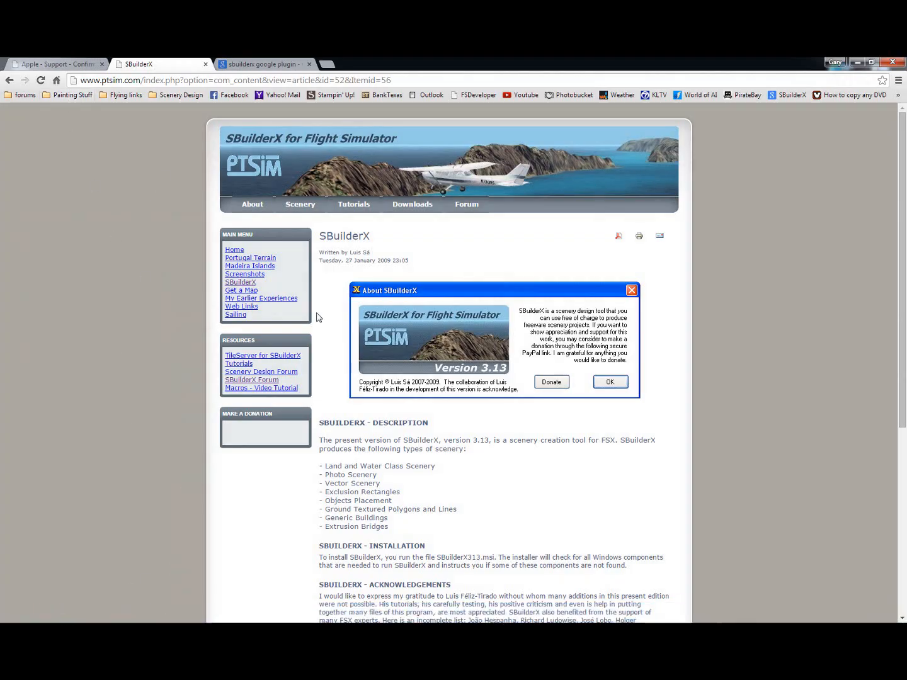
{"action": "left_click_drag", "start_coordinate": [321, 240], "coordinate": [373, 238]}
{"action": "left_click", "coordinate": [473, 283]}
{"action": "scroll", "coordinate": [474, 282], "scroll_direction": "down", "scroll_amount": 2}
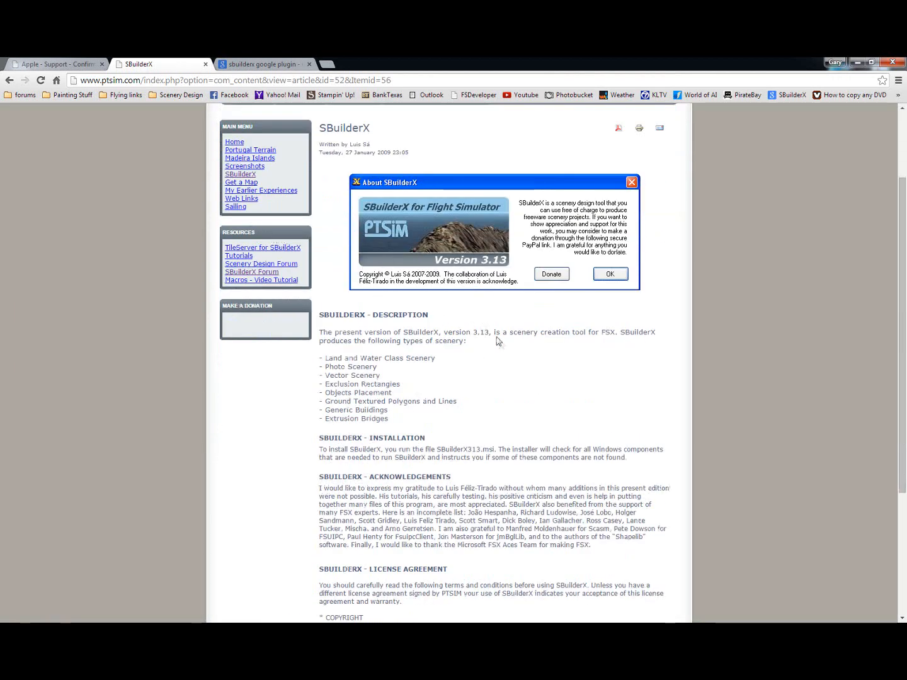
{"action": "scroll", "coordinate": [581, 397], "scroll_direction": "down", "scroll_amount": 3}
{"action": "scroll", "coordinate": [589, 393], "scroll_direction": "up", "scroll_amount": 5}
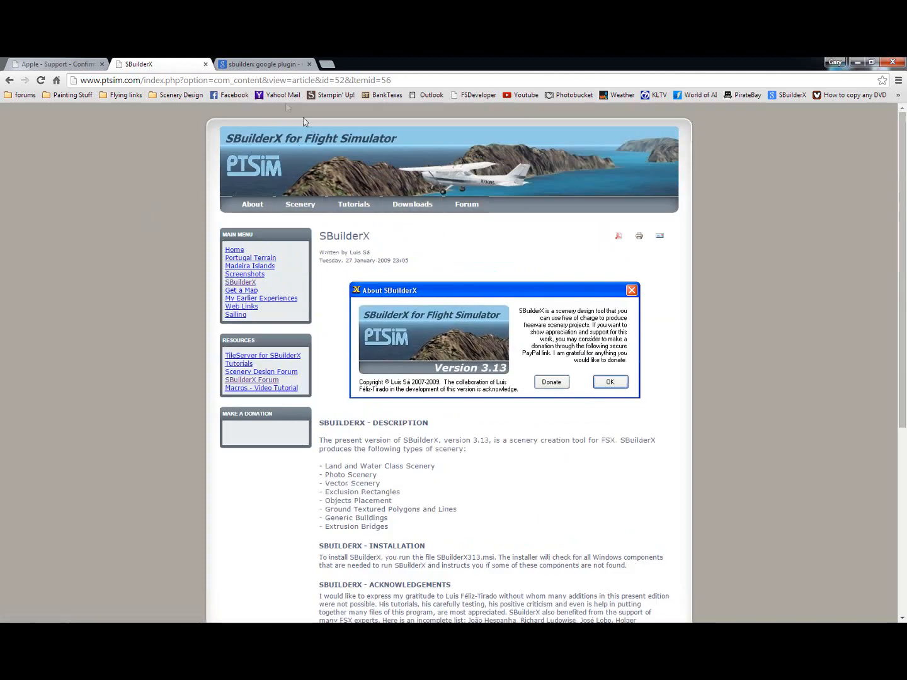
Step: Switch to the Google results page and examine the "sbuilderx google plugin" search query
{"action": "left_click", "coordinate": [267, 65]}
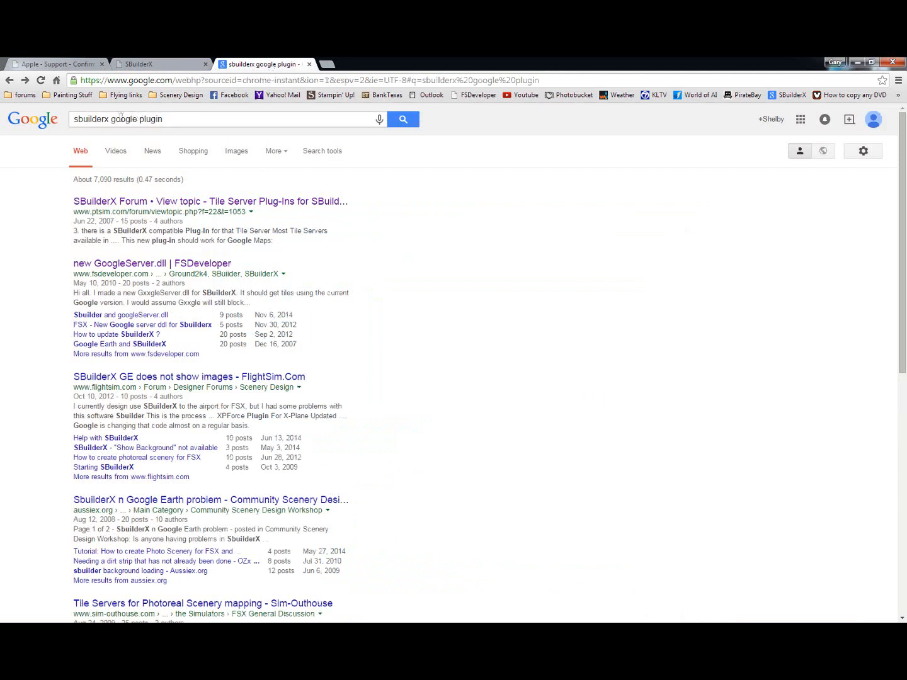
{"action": "mouse_move", "coordinate": [110, 119]}
{"action": "left_mouse_down"}
{"action": "mouse_move", "coordinate": [168, 119]}
{"action": "mouse_move", "coordinate": [110, 119]}
{"action": "left_mouse_up"}
{"action": "left_click", "coordinate": [189, 121]}
{"action": "left_click_drag", "start_coordinate": [186, 121], "coordinate": [111, 131]}
{"action": "left_click", "coordinate": [549, 230]}
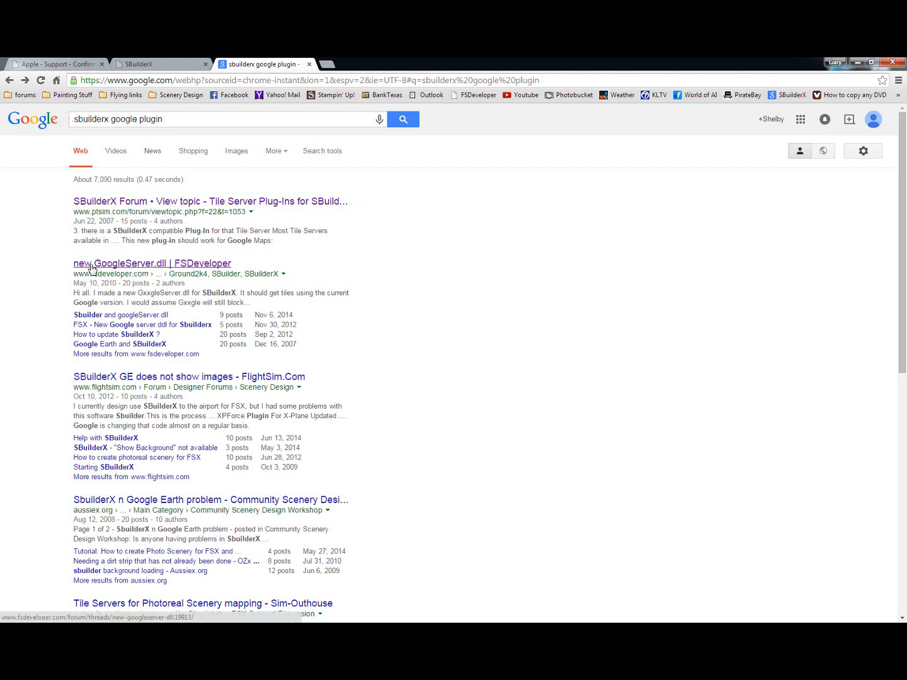
Step: Open FSDeveloper's "new GoogleServer.dll" thread and find the GoogleServer_v163 link on page 2
{"action": "left_click", "coordinate": [162, 268]}
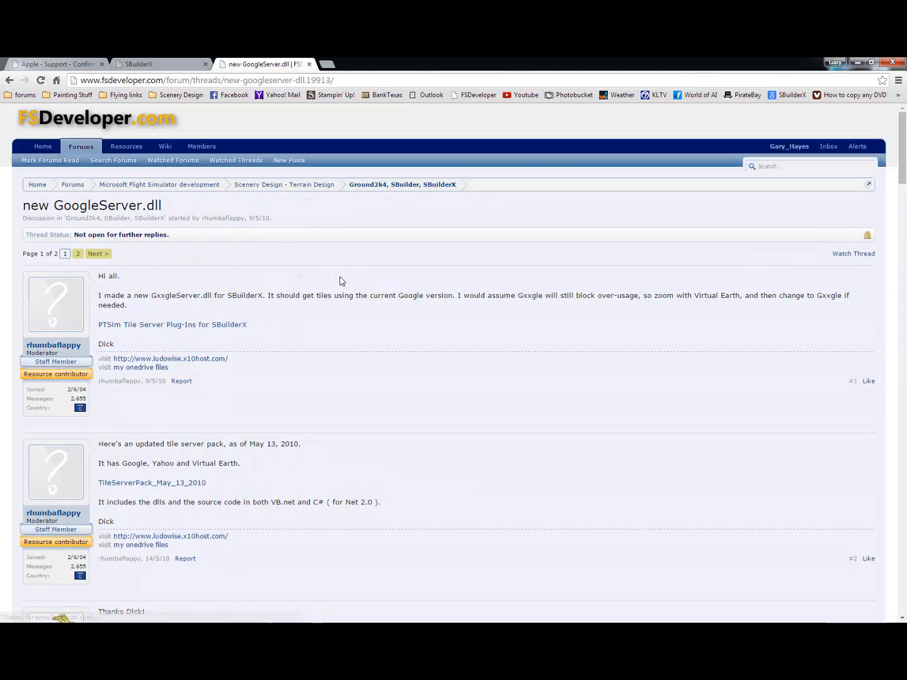
{"action": "left_click", "coordinate": [82, 255]}
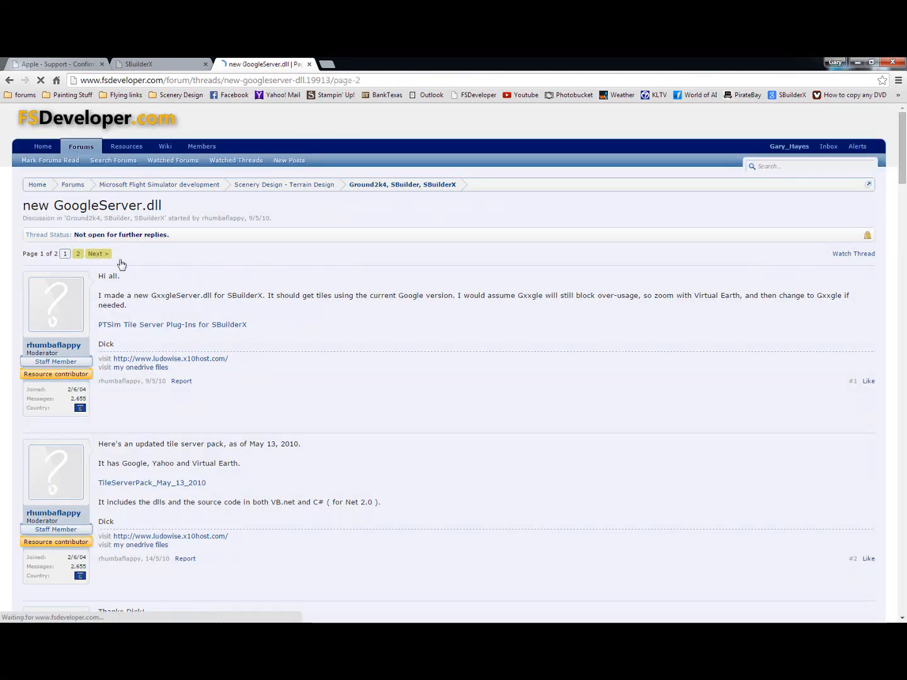
{"action": "scroll", "coordinate": [395, 324], "scroll_direction": "down", "scroll_amount": 15}
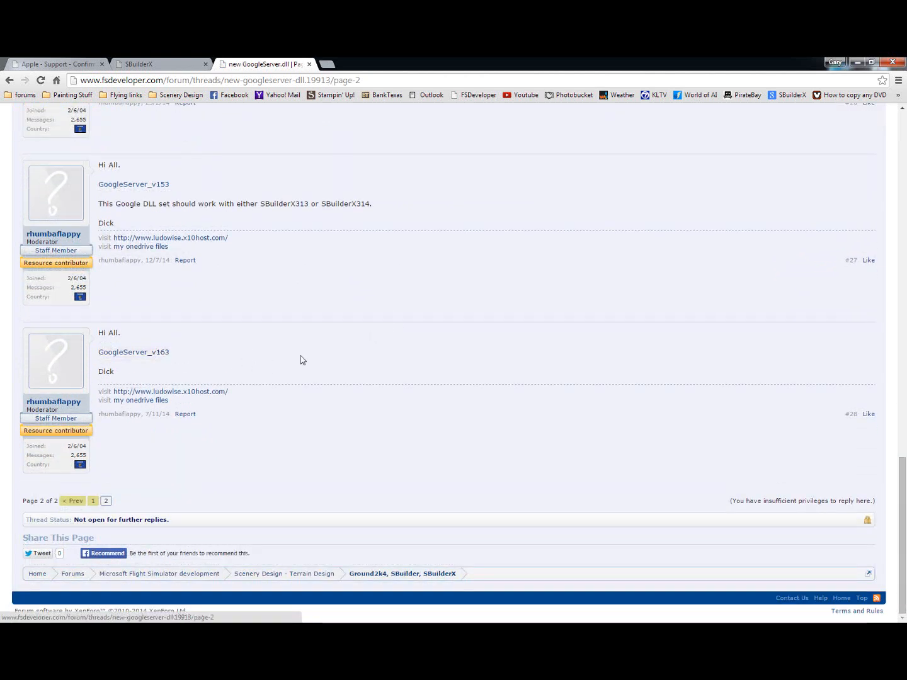
Step: Close the FSDeveloper and SBuilderX web pages and minimize the browser window
{"action": "left_click", "coordinate": [309, 64]}
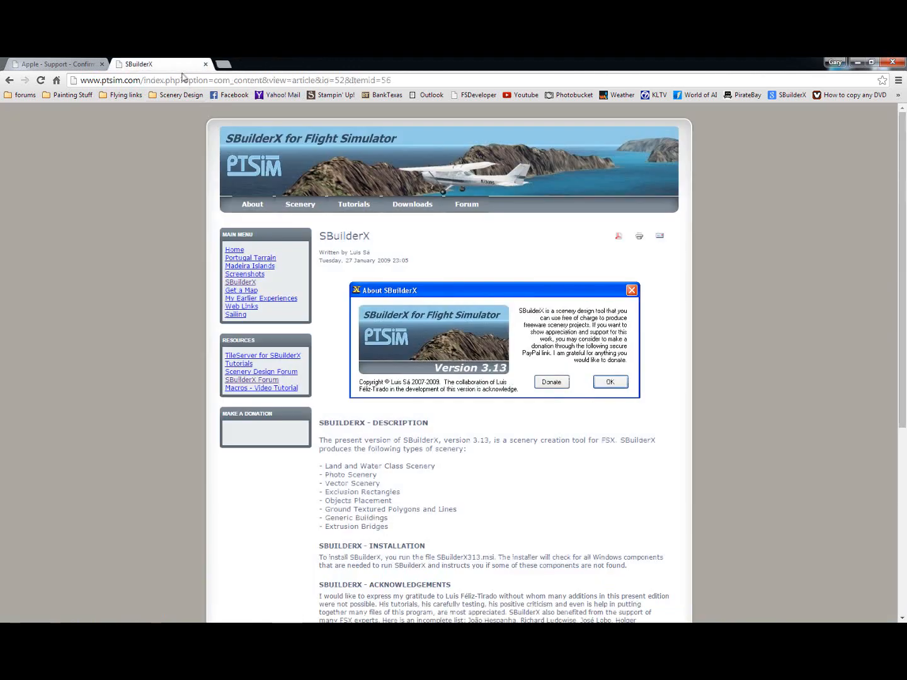
{"action": "left_click", "coordinate": [206, 65]}
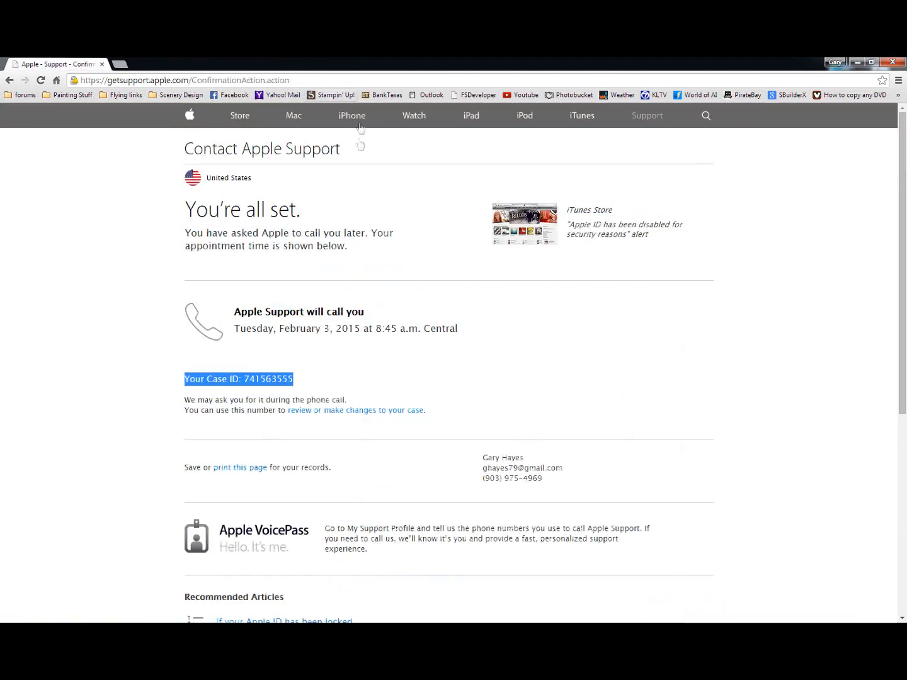
{"action": "left_click", "coordinate": [857, 63]}
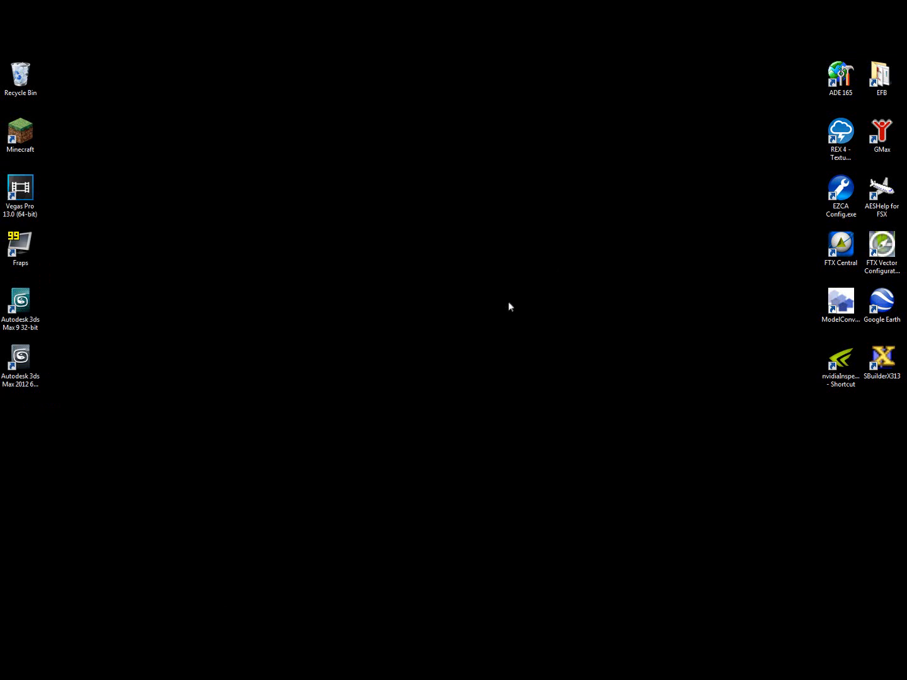
Step: Launch SBuilderX313 from the desktop and maximize its window
{"action": "mouse_move", "coordinate": [258, 622]}
{"action": "double_click", "coordinate": [881, 359]}
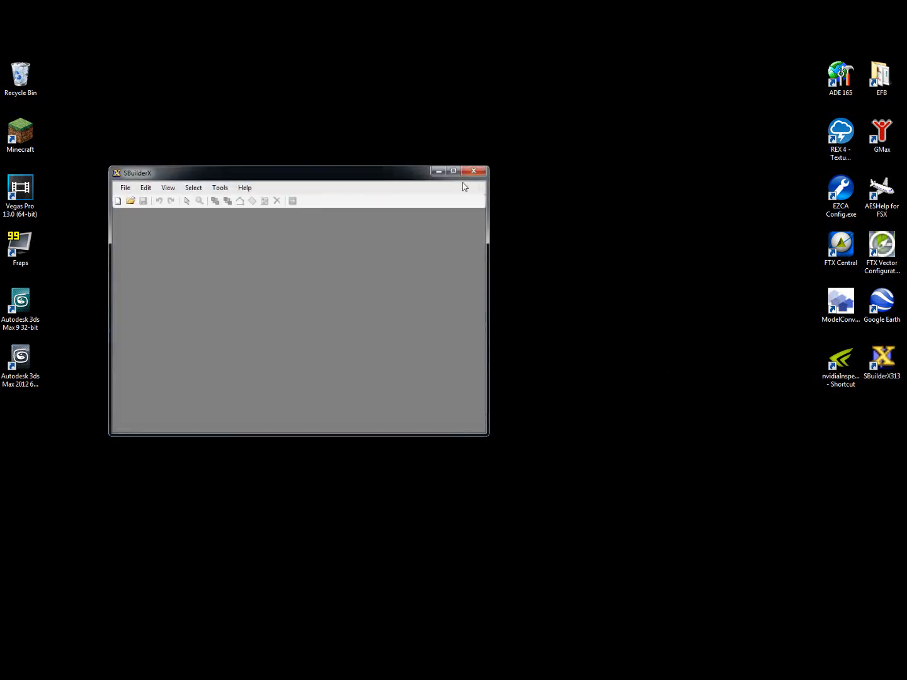
{"action": "left_click", "coordinate": [452, 171]}
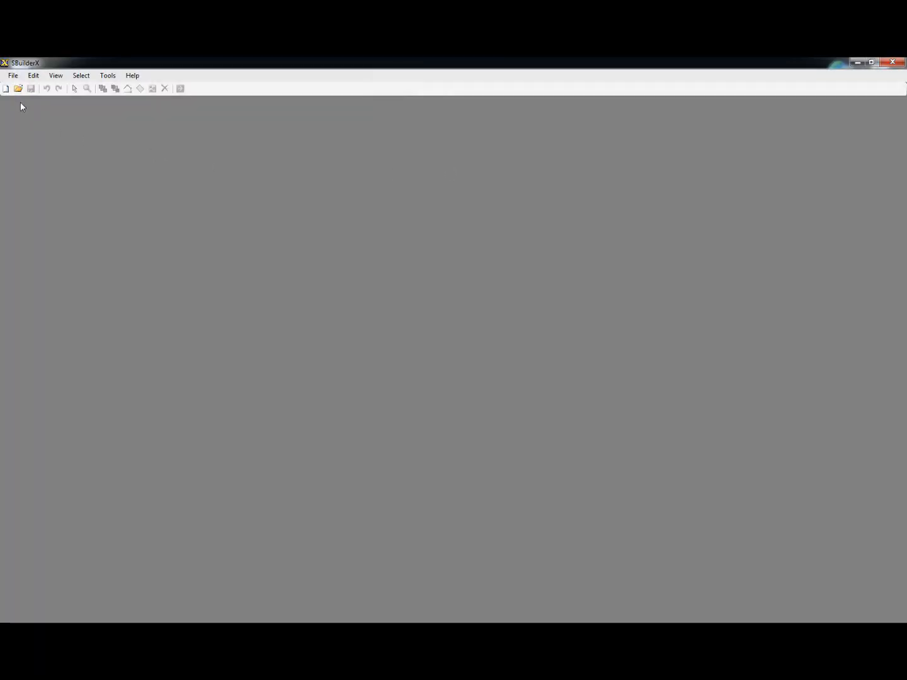
Step: Create a new project named KJDD, keeping the default BGL folder
{"action": "left_click", "coordinate": [5, 89]}
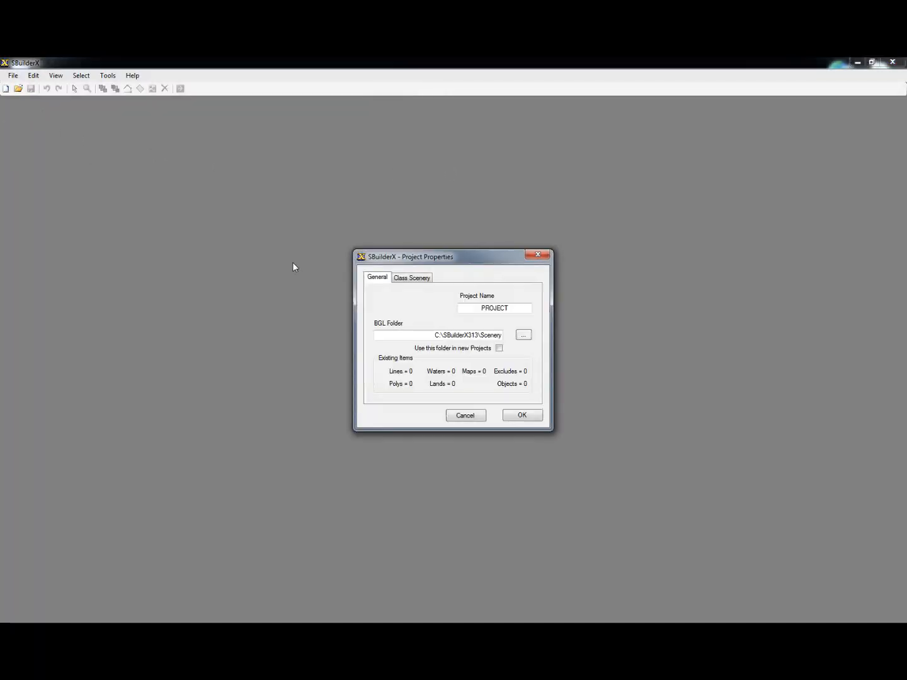
{"action": "double_click", "coordinate": [517, 309]}
{"action": "type", "text": "KJDD"}
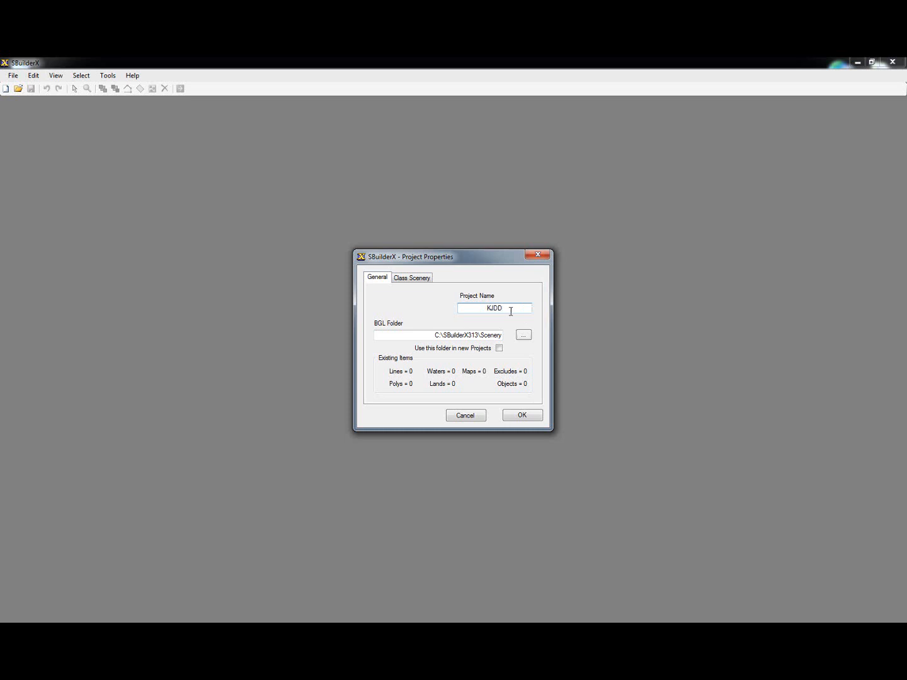
{"action": "left_click_drag", "start_coordinate": [513, 309], "coordinate": [478, 308]}
{"action": "left_click", "coordinate": [520, 417]}
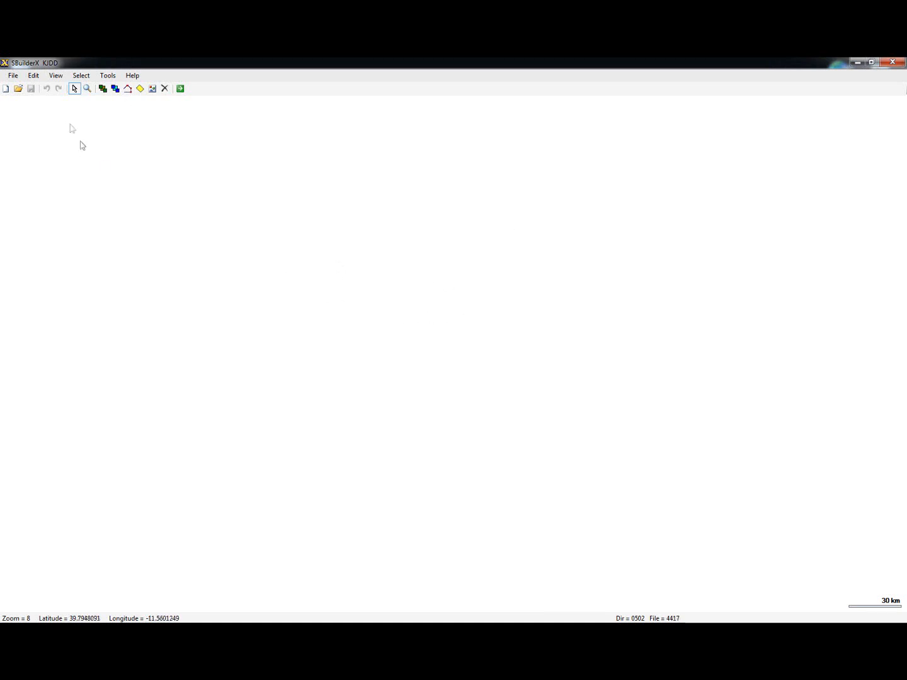
Step: Open the SBuilder.ini file from the SBuilderX preferences
{"action": "left_click", "coordinate": [34, 77]}
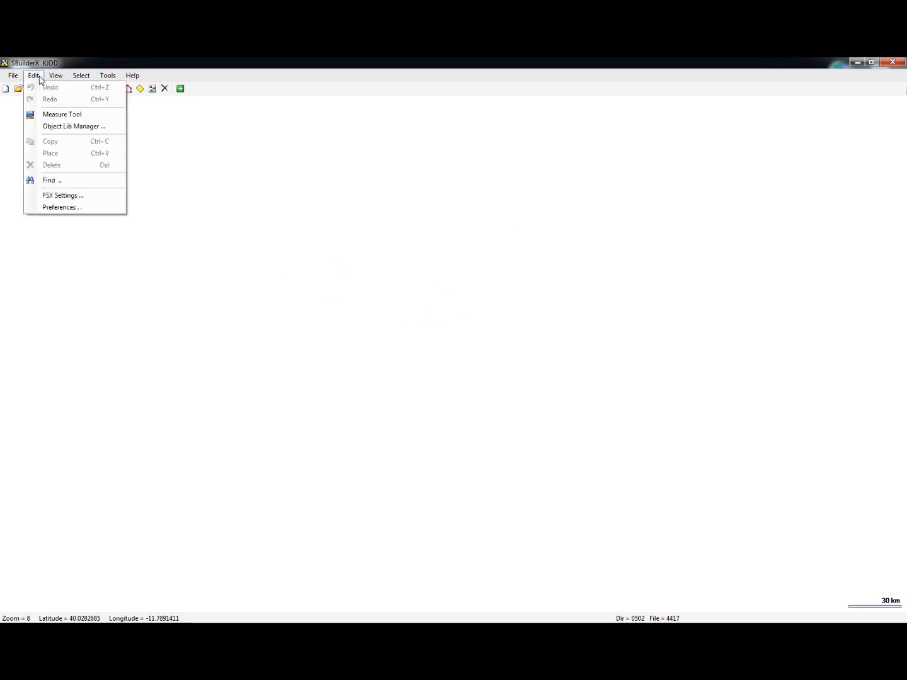
{"action": "left_click", "coordinate": [67, 207]}
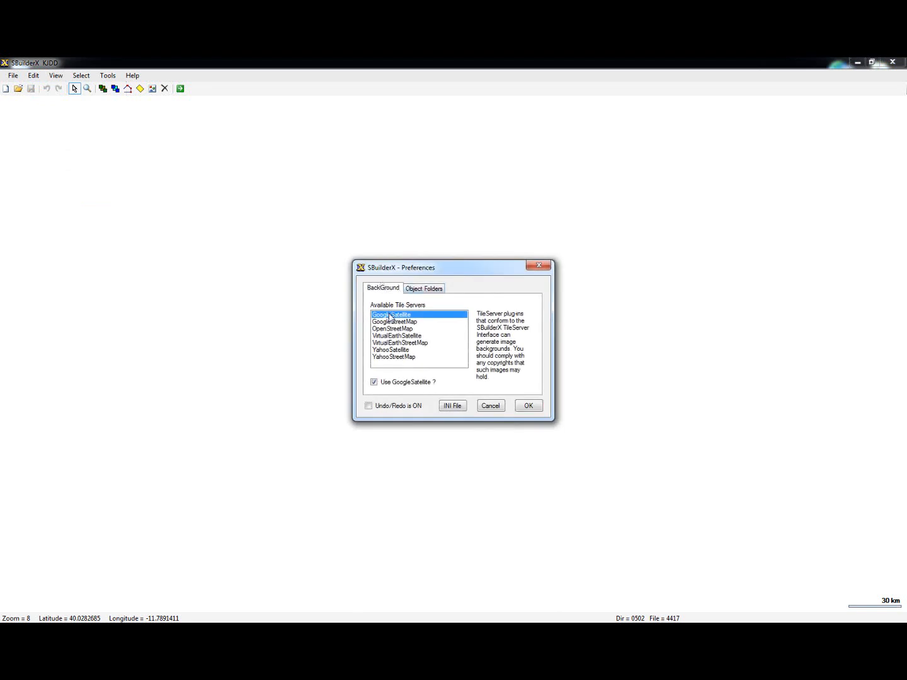
{"action": "left_click", "coordinate": [454, 407]}
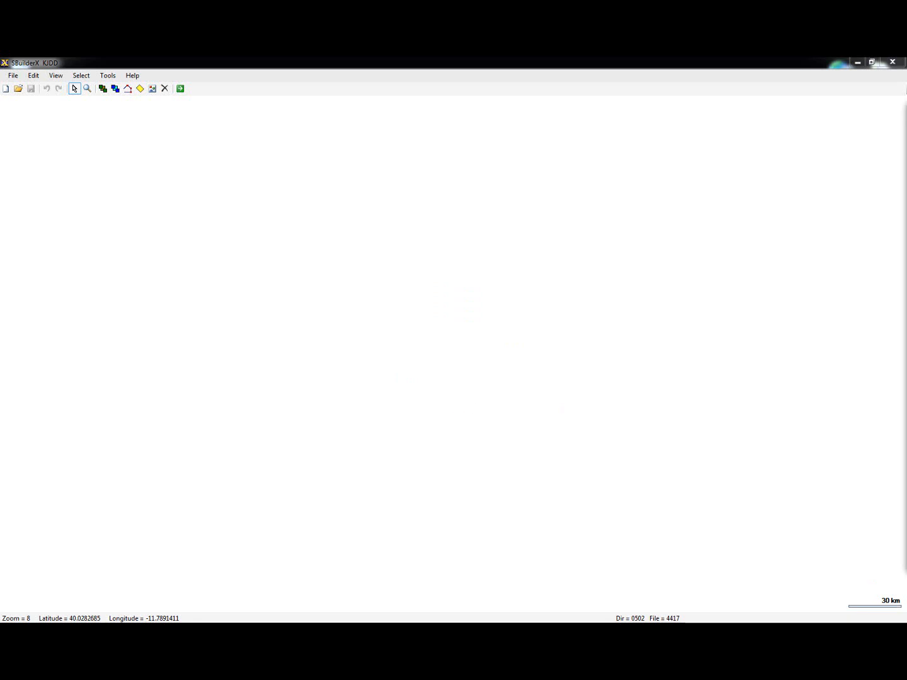
{"action": "left_click_drag", "start_coordinate": [413, 117], "coordinate": [372, 116]}
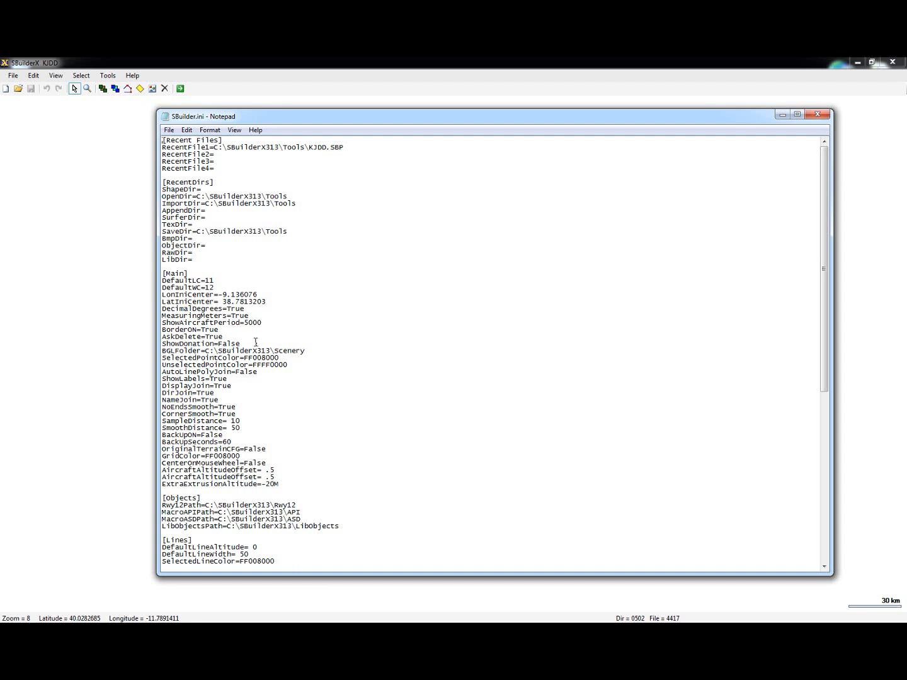
Step: Examine the [Main] section of SBuilder.ini, including the DecimalDegrees, LatIniCenter and LonIniCenter settings
{"action": "left_click_drag", "start_coordinate": [163, 273], "coordinate": [337, 484]}
{"action": "left_click", "coordinate": [337, 484]}
{"action": "left_click_drag", "start_coordinate": [244, 308], "coordinate": [229, 308]}
{"action": "left_click", "coordinate": [258, 318]}
{"action": "left_click_drag", "start_coordinate": [244, 308], "coordinate": [161, 309]}
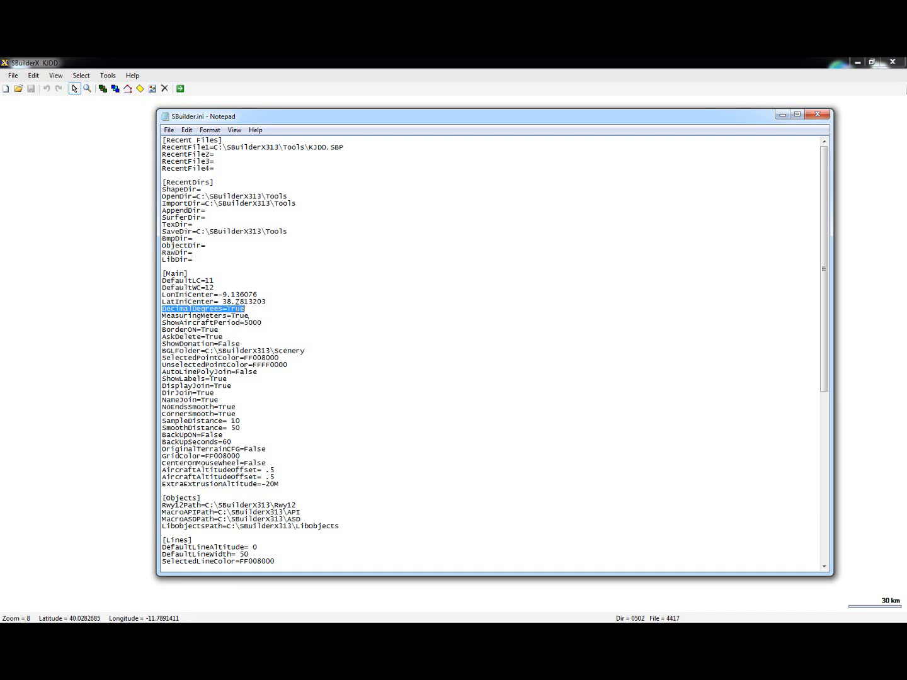
{"action": "left_click_drag", "start_coordinate": [266, 302], "coordinate": [180, 296]}
{"action": "left_click", "coordinate": [264, 301]}
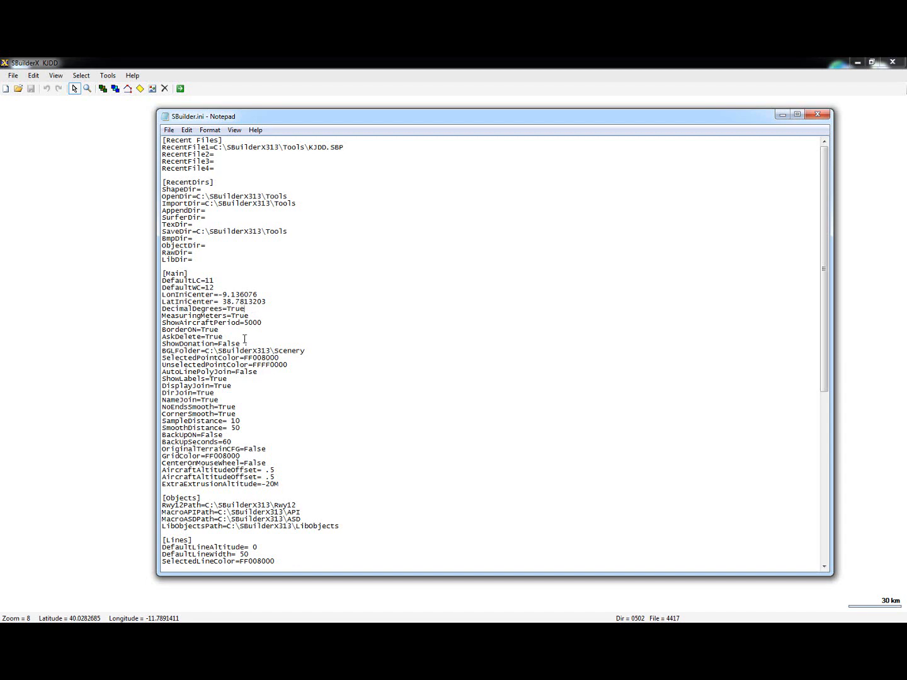
Step: Check the ShowDonation setting in SBuilder.ini, close the file and cancel the preferences
{"action": "left_click_drag", "start_coordinate": [242, 344], "coordinate": [215, 344]}
{"action": "left_click", "coordinate": [381, 353]}
{"action": "left_click", "coordinate": [816, 114]}
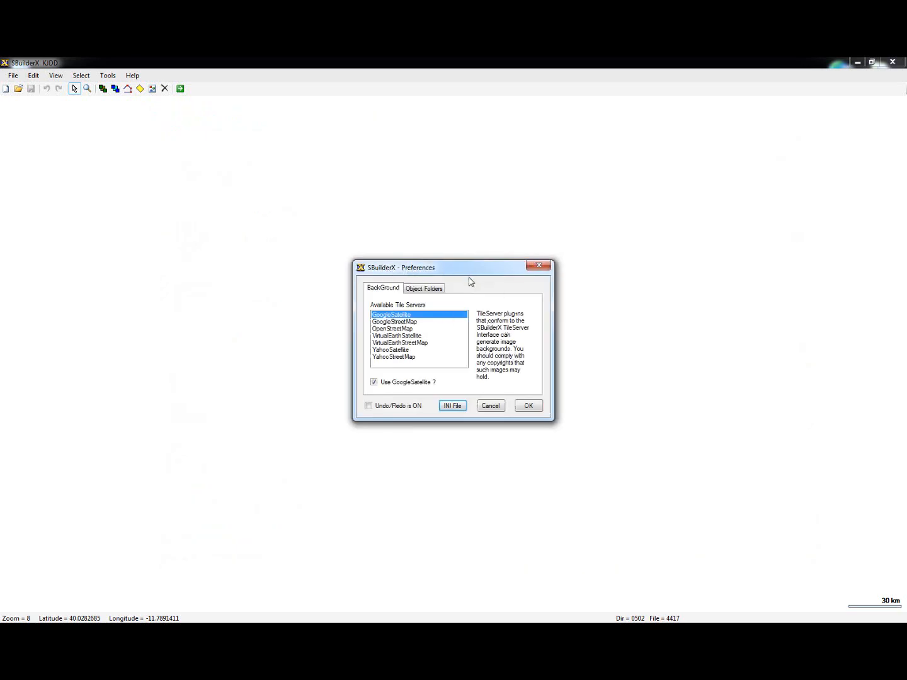
{"action": "left_click", "coordinate": [489, 405]}
Step: Go to the map position at latitude 32.742146 and longitude -95.496075
{"action": "left_click", "coordinate": [57, 76]}
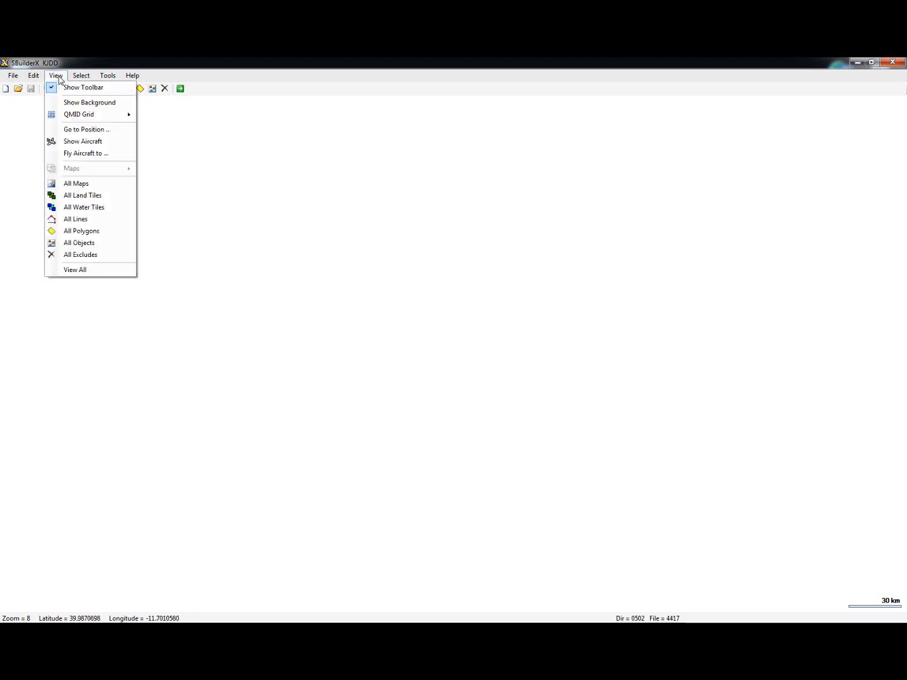
{"action": "left_click", "coordinate": [86, 129]}
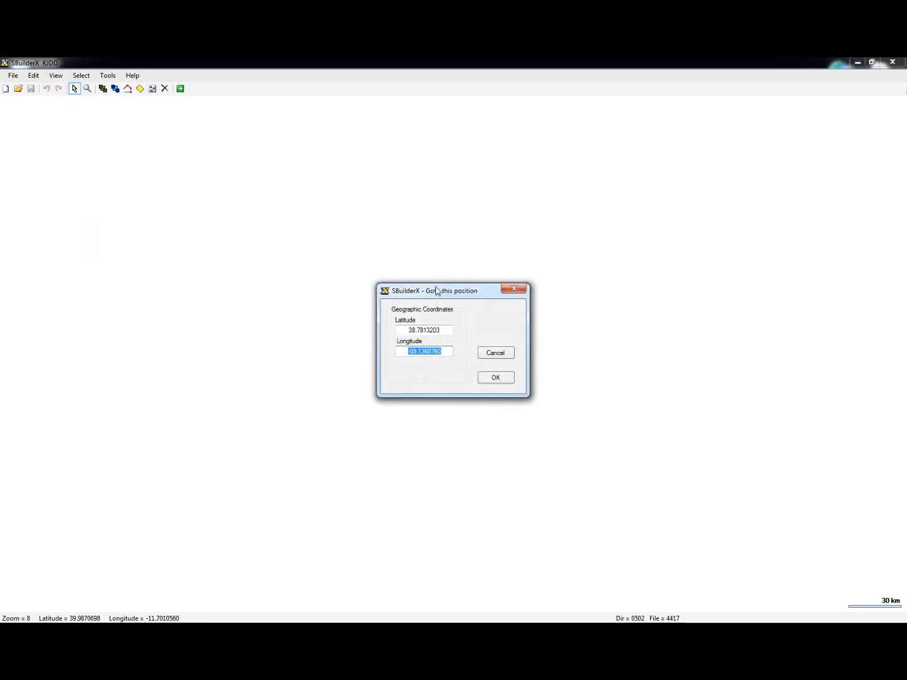
{"action": "double_click", "coordinate": [445, 332]}
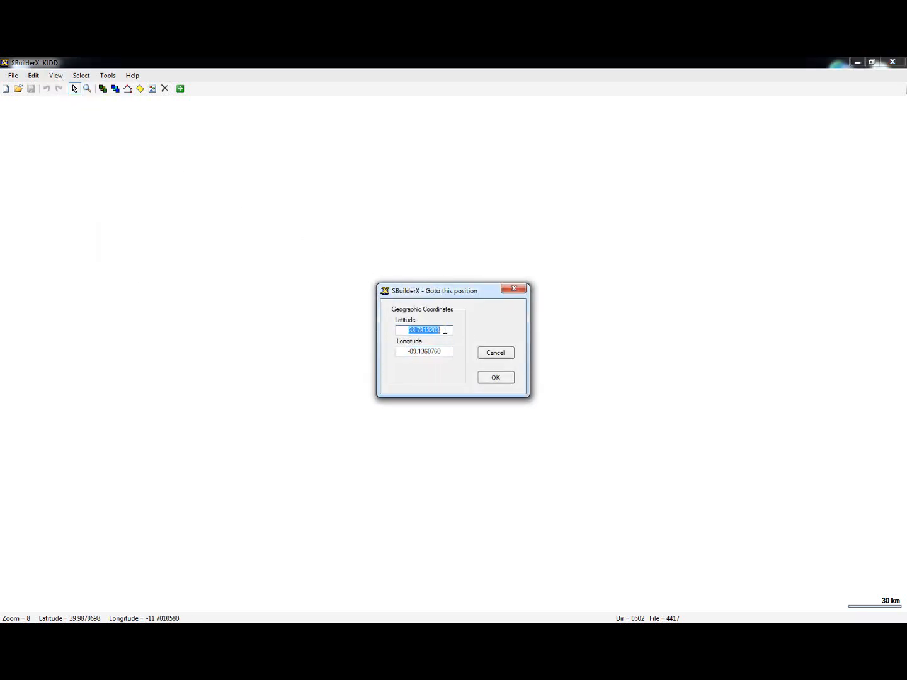
{"action": "type", "text": "32."}
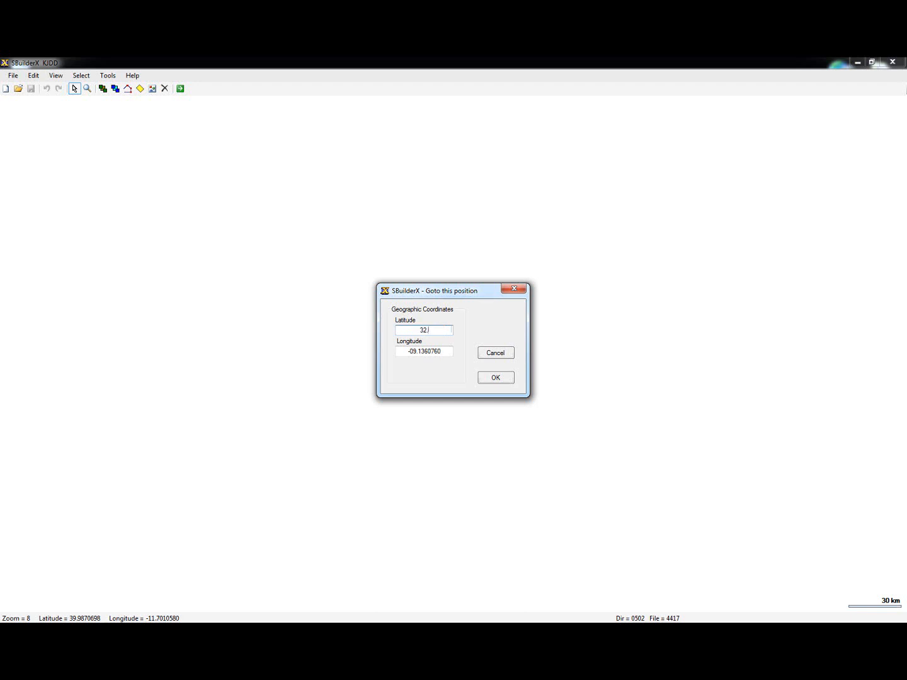
{"action": "type", "text": "742148"}
{"action": "left_click_drag", "start_coordinate": [455, 351], "coordinate": [410, 365]}
{"action": "type", "text": "95.496"}
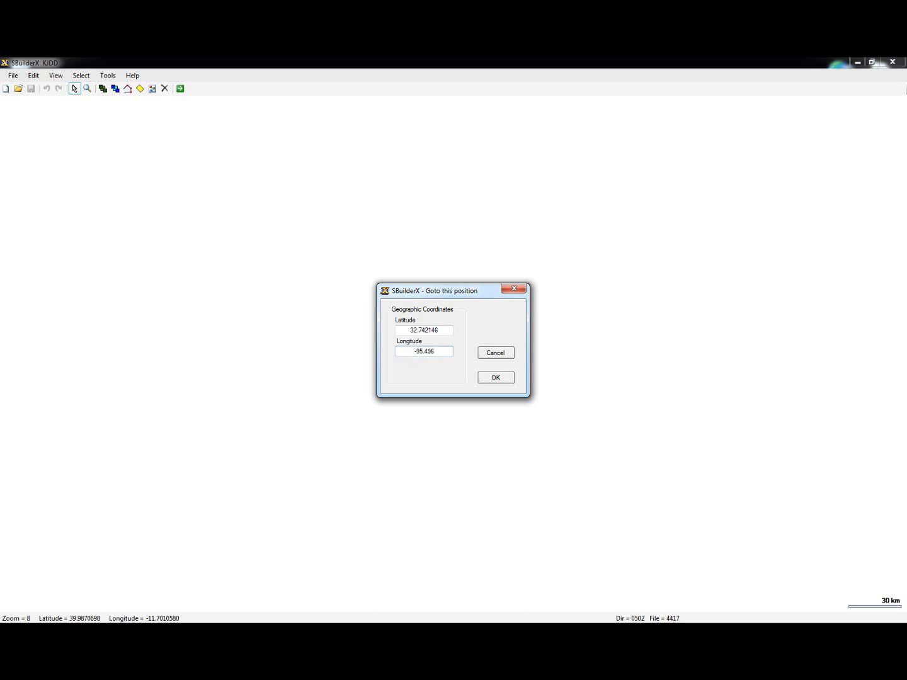
{"action": "type", "text": "075"}
{"action": "left_click", "coordinate": [501, 380]}
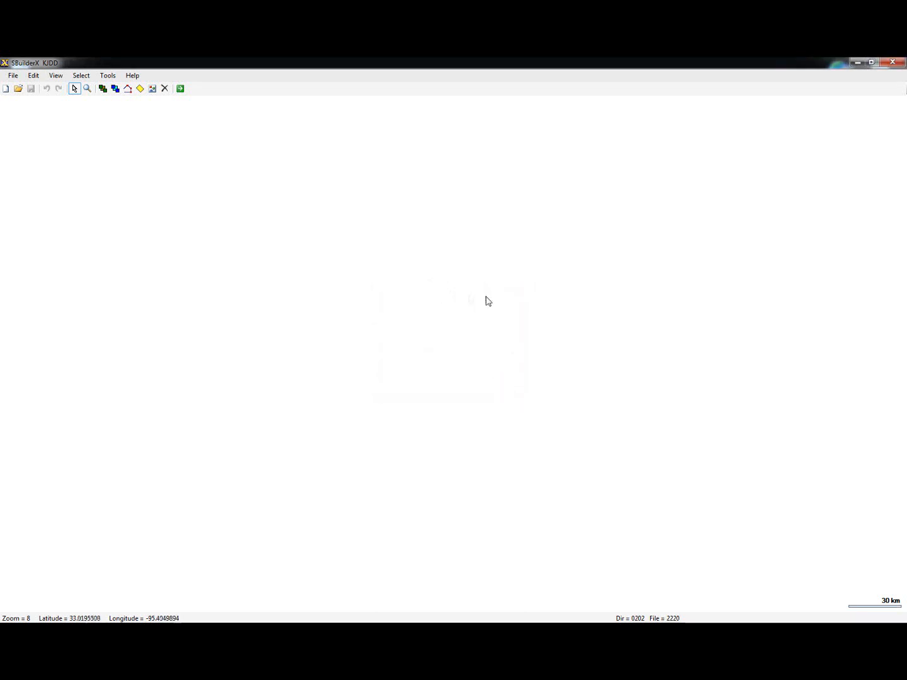
Step: Show the satellite background and enlarge the map to zoom level 14 around the airport
{"action": "left_click", "coordinate": [56, 76]}
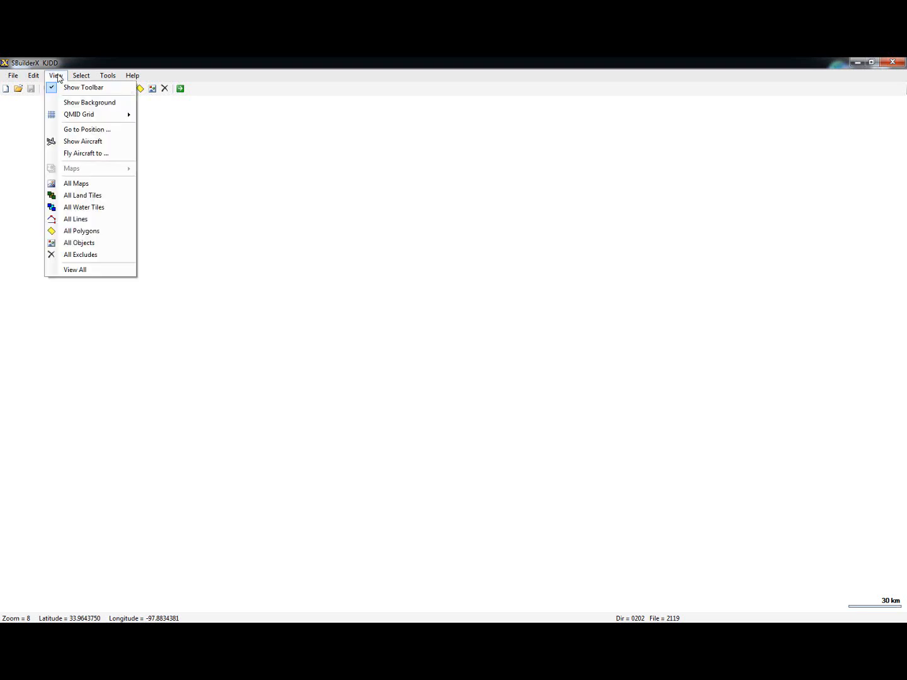
{"action": "left_click", "coordinate": [76, 103]}
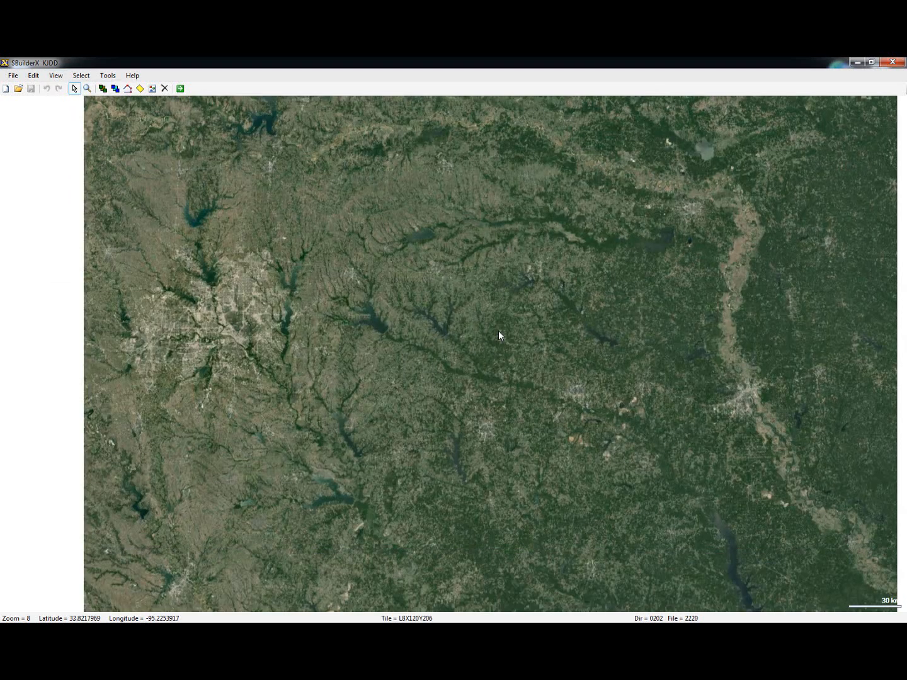
{"action": "scroll", "coordinate": [454, 329], "scroll_direction": "up", "scroll_amount": 1}
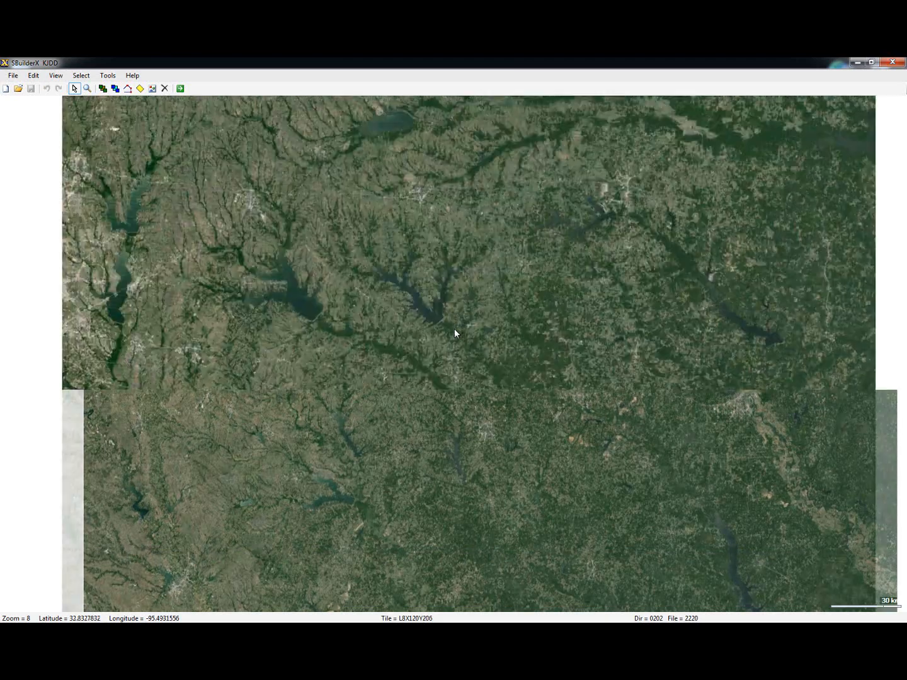
{"action": "scroll", "coordinate": [457, 326], "scroll_direction": "up", "scroll_amount": 1}
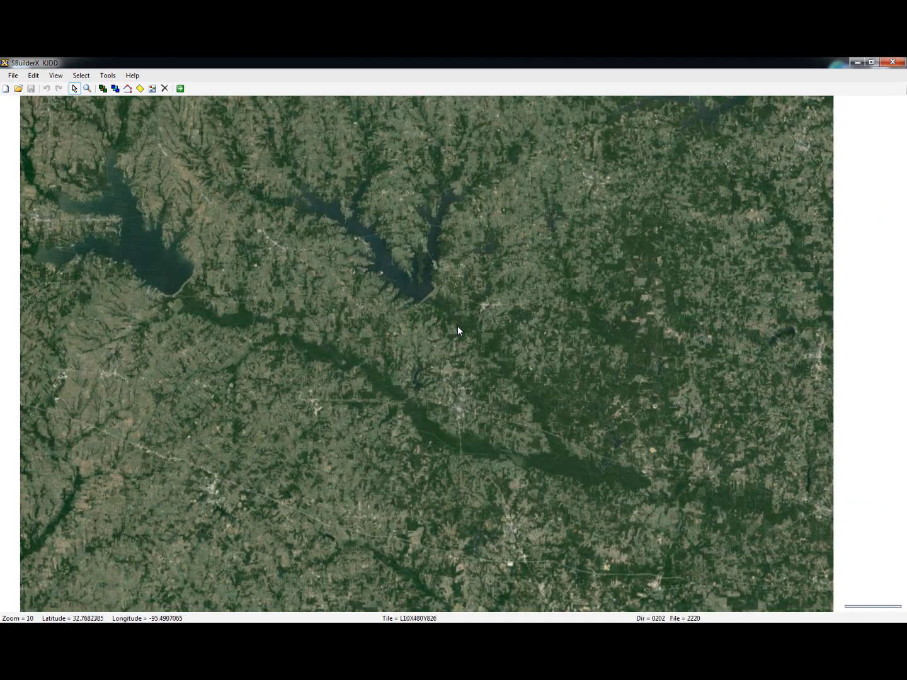
{"action": "scroll", "coordinate": [457, 326], "scroll_direction": "up", "scroll_amount": 1}
{"action": "scroll", "coordinate": [457, 326], "scroll_direction": "up", "scroll_amount": 1}
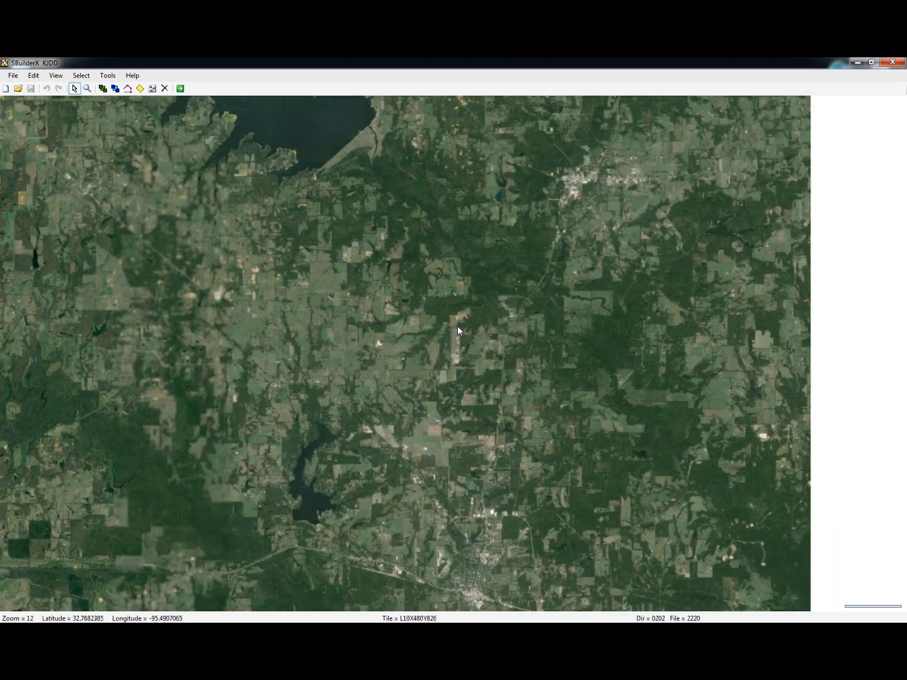
{"action": "scroll", "coordinate": [457, 327], "scroll_direction": "up", "scroll_amount": 1}
{"action": "scroll", "coordinate": [460, 325], "scroll_direction": "up", "scroll_amount": 1}
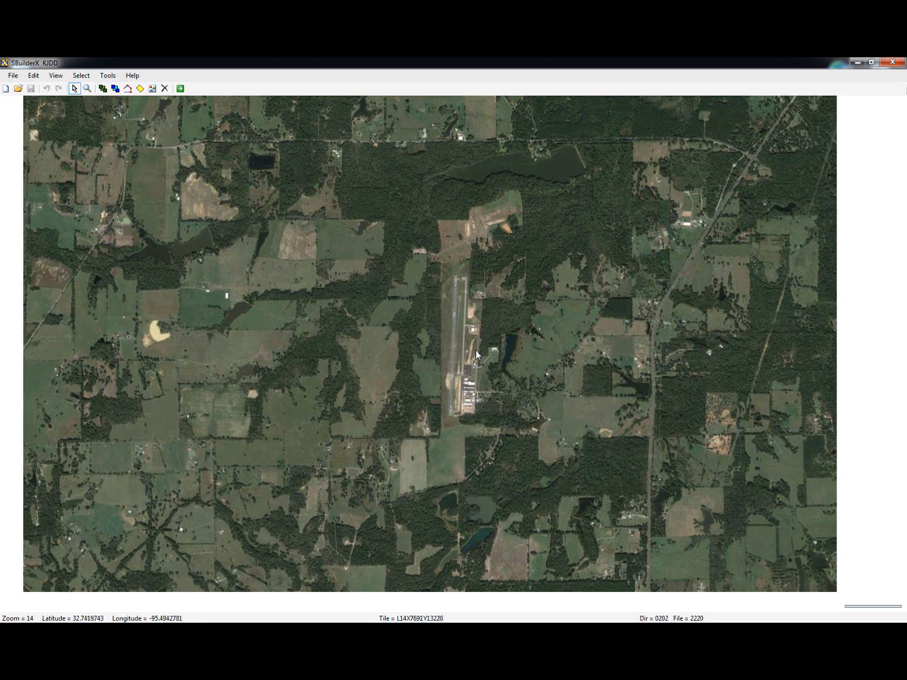
Step: Examine the airport's satellite imagery at different magnifications between zoom levels 14 and 18
{"action": "scroll", "coordinate": [457, 353], "scroll_direction": "up", "scroll_amount": 2}
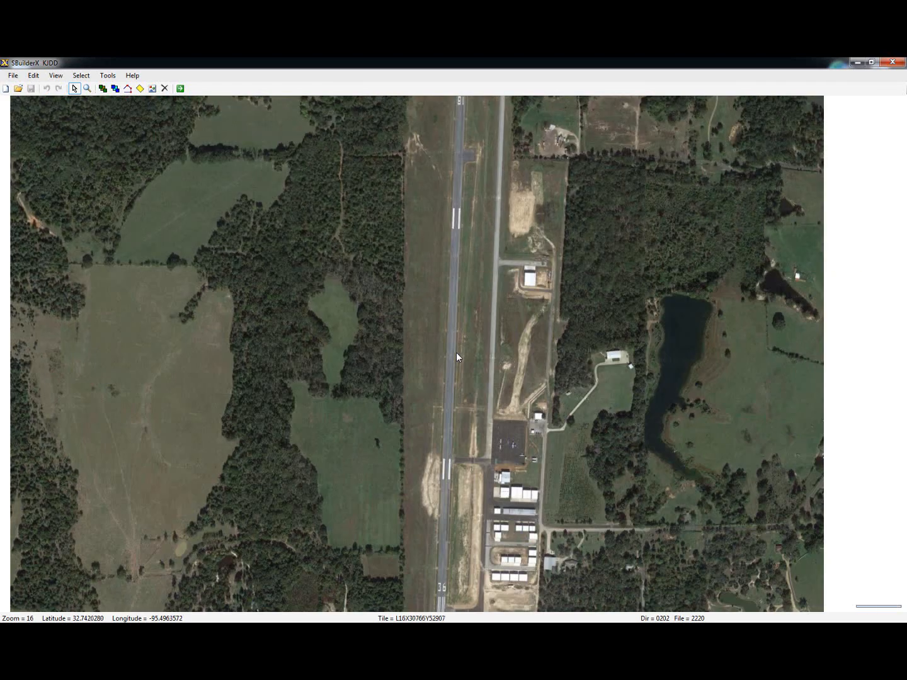
{"action": "scroll", "coordinate": [457, 354], "scroll_direction": "up", "scroll_amount": 2}
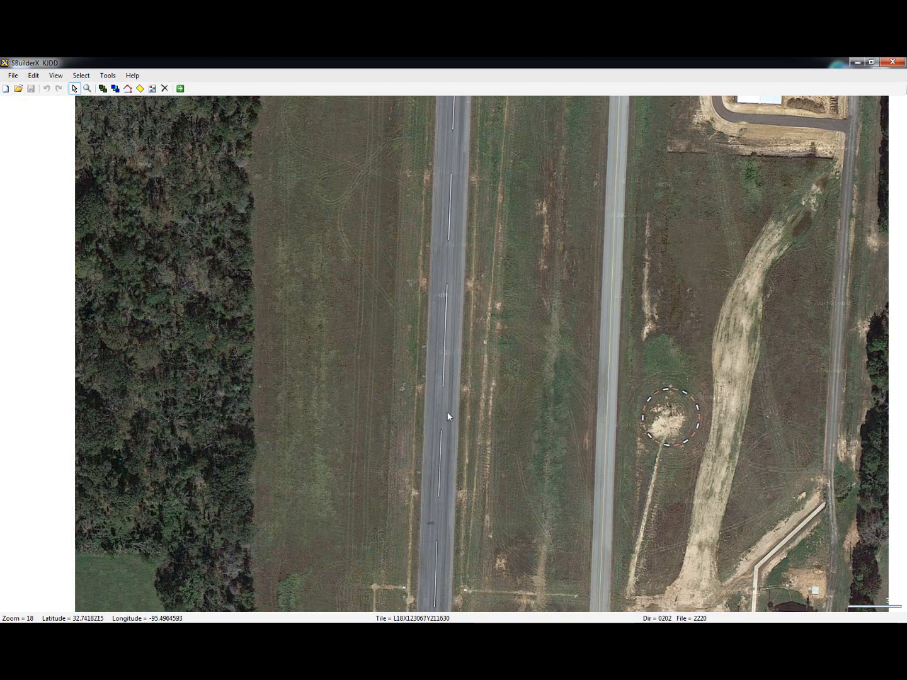
{"action": "scroll", "coordinate": [448, 417], "scroll_direction": "down", "scroll_amount": 1}
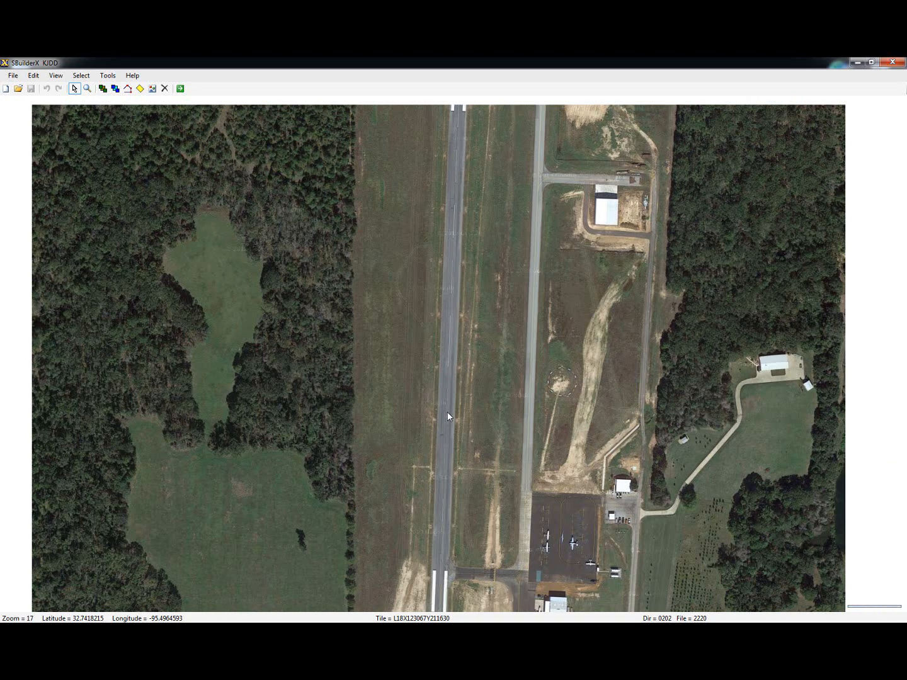
{"action": "scroll", "coordinate": [448, 416], "scroll_direction": "down", "scroll_amount": 2}
{"action": "scroll", "coordinate": [448, 415], "scroll_direction": "down", "scroll_amount": 1}
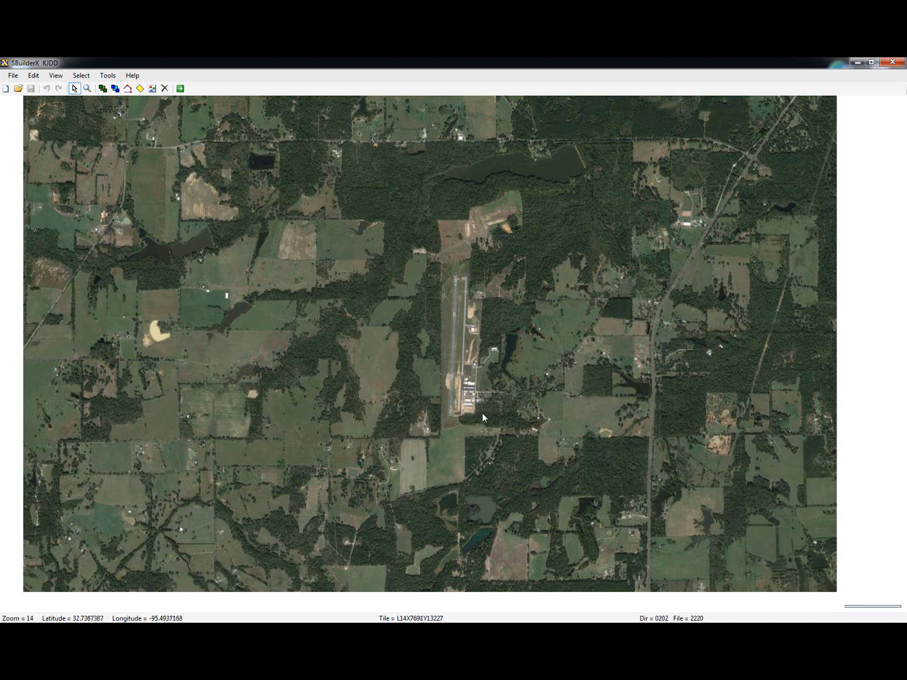
{"action": "scroll", "coordinate": [489, 345], "scroll_direction": "up", "scroll_amount": 1}
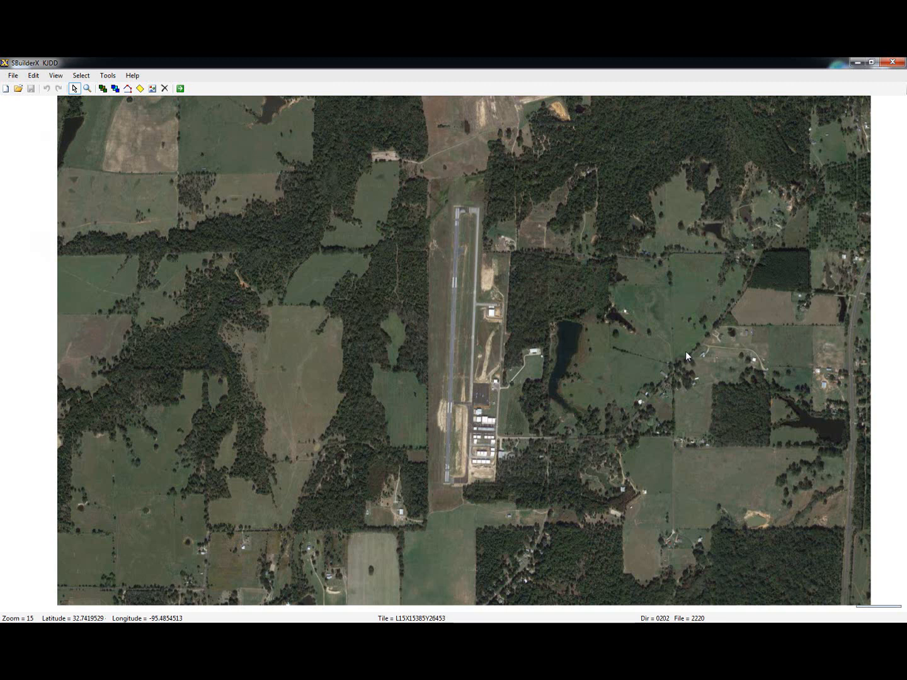
{"action": "scroll", "coordinate": [685, 351], "scroll_direction": "down", "scroll_amount": 1}
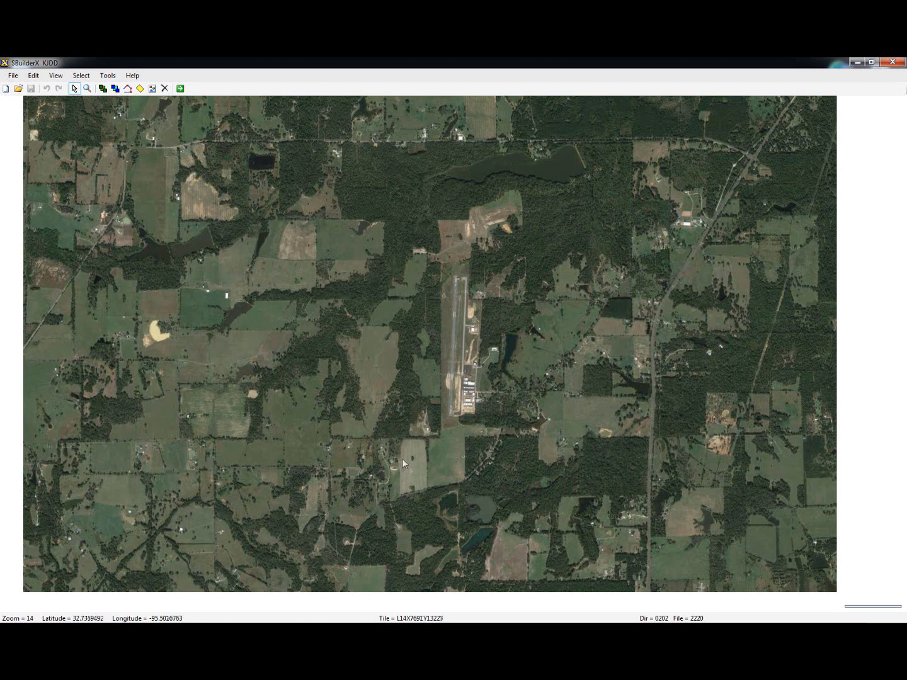
Step: View 2015-2-1_7-49-41-862.BMP from the Flight Simulator X Files pictures folder in full size, and close it with its folder
{"action": "left_click", "coordinate": [14, 613]}
{"action": "left_click", "coordinate": [171, 367]}
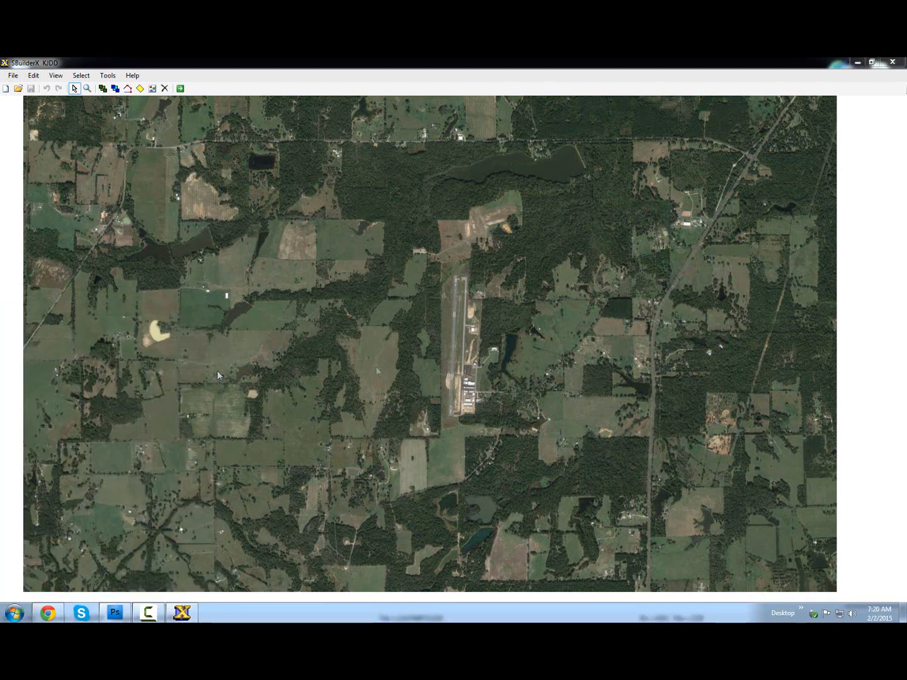
{"action": "left_click", "coordinate": [260, 320]}
{"action": "double_click", "coordinate": [260, 319]}
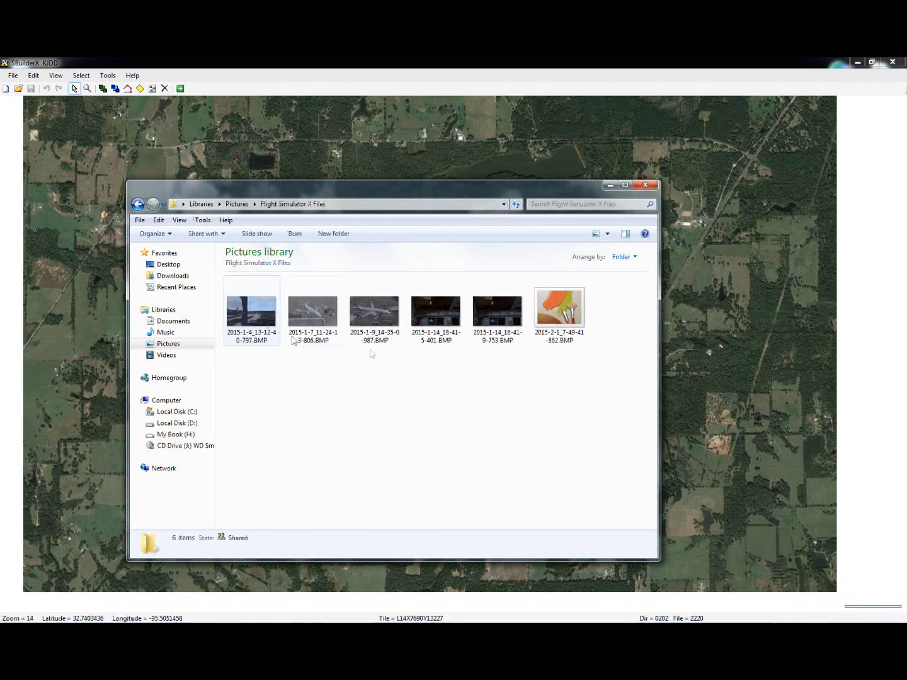
{"action": "left_click", "coordinate": [570, 321]}
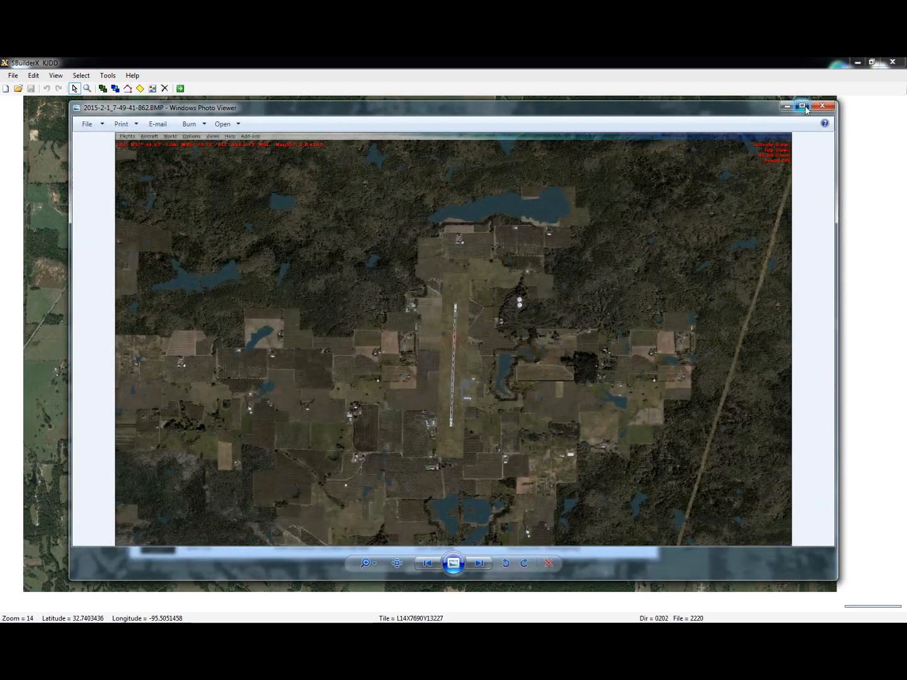
{"action": "left_click", "coordinate": [802, 107]}
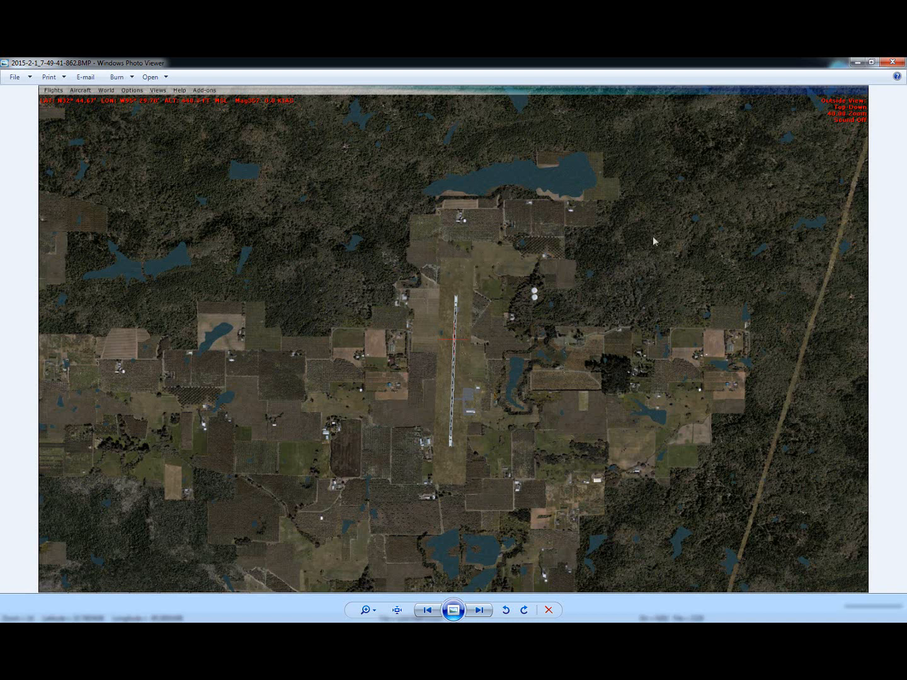
{"action": "left_click", "coordinate": [892, 63]}
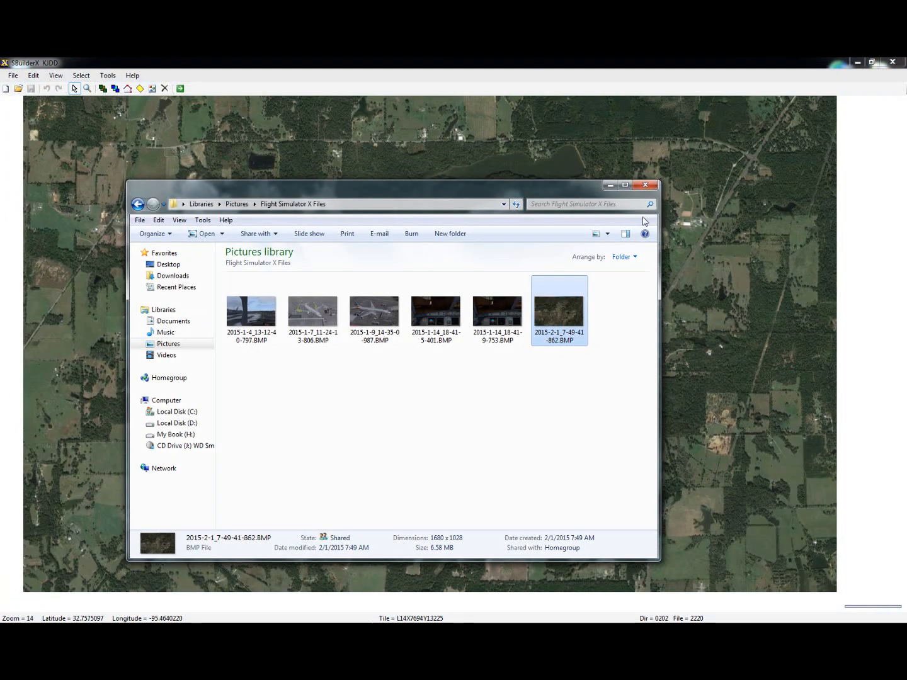
{"action": "left_click", "coordinate": [645, 184]}
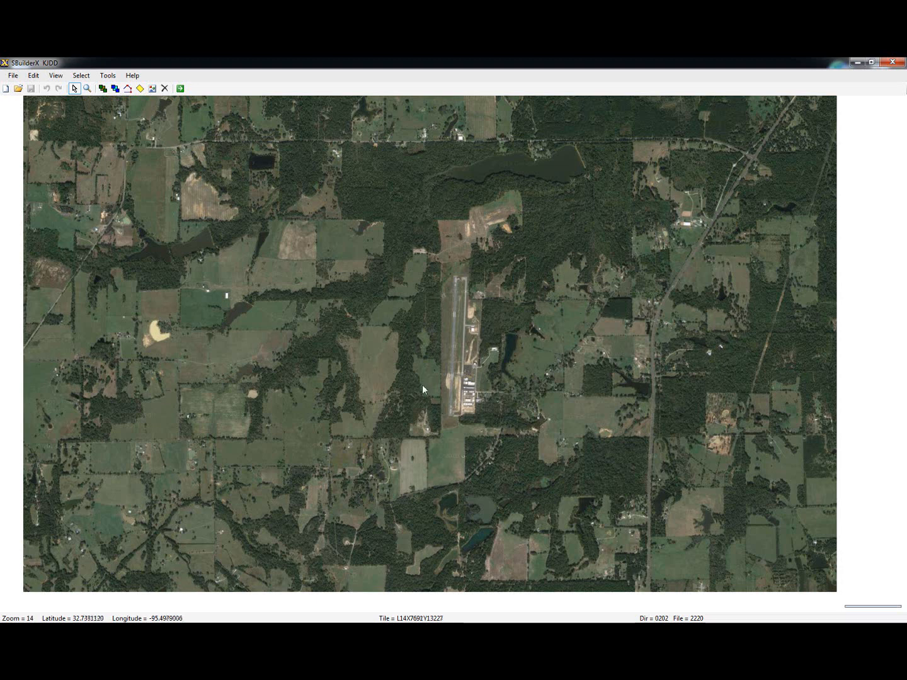
{"action": "left_click", "coordinate": [12, 75]}
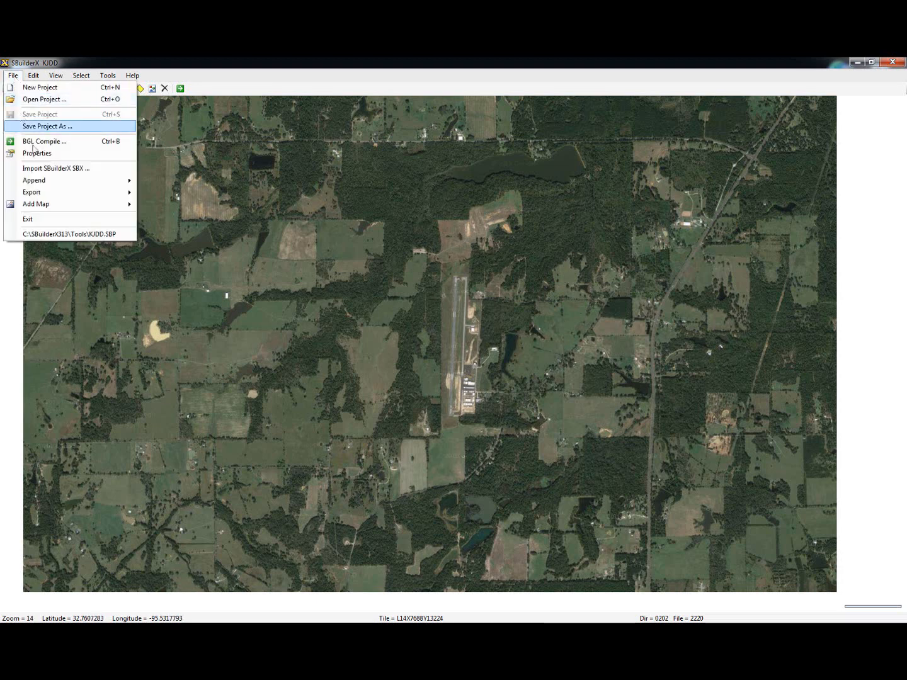
{"action": "mouse_move", "coordinate": [49, 205]}
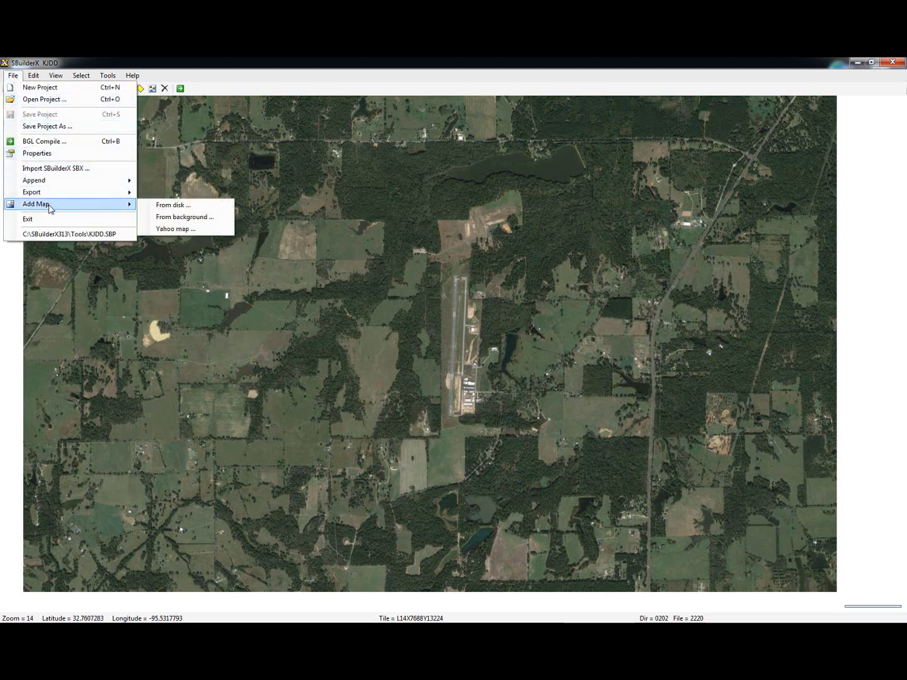
{"action": "left_click", "coordinate": [183, 217]}
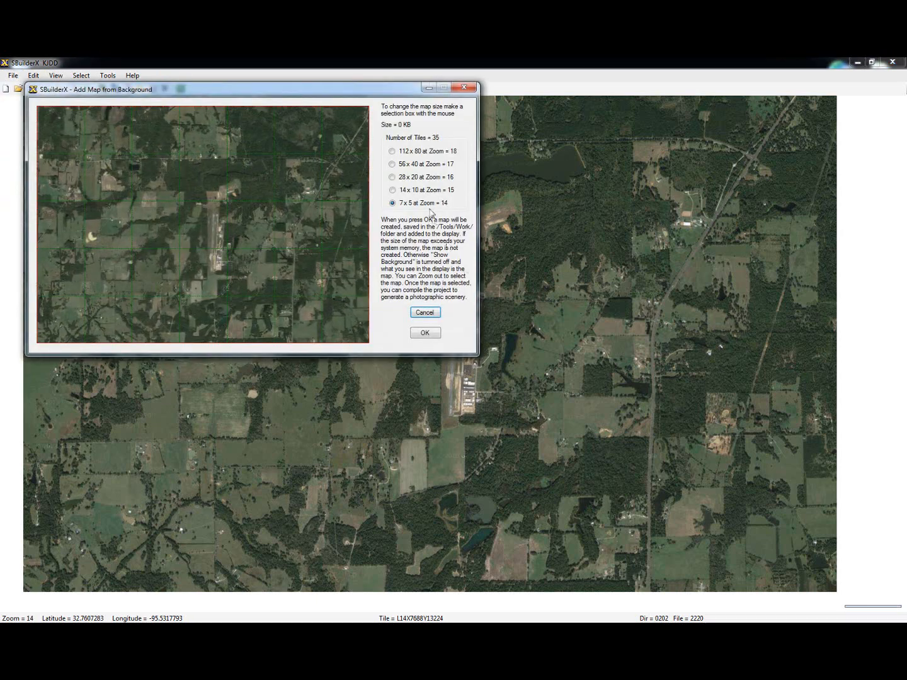
{"action": "left_click_drag", "start_coordinate": [381, 92], "coordinate": [406, 134]}
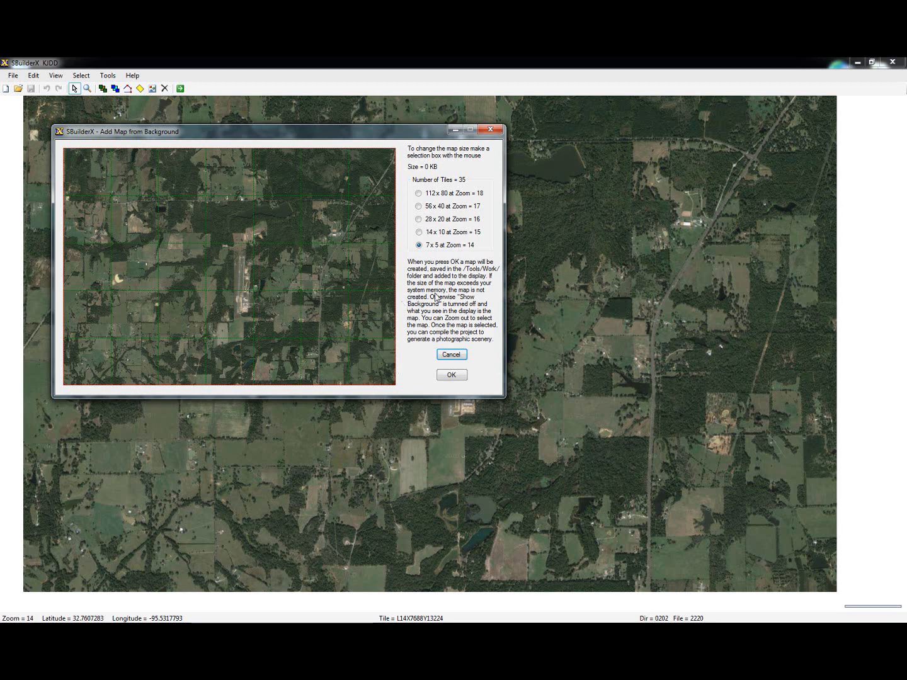
{"action": "left_click", "coordinate": [432, 196]}
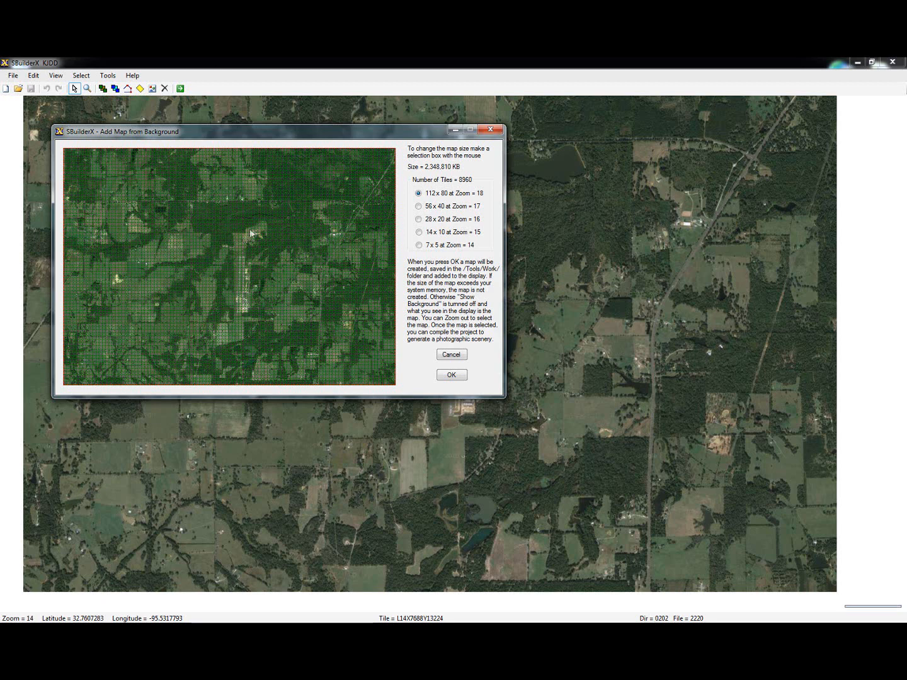
{"action": "left_click", "coordinate": [450, 354]}
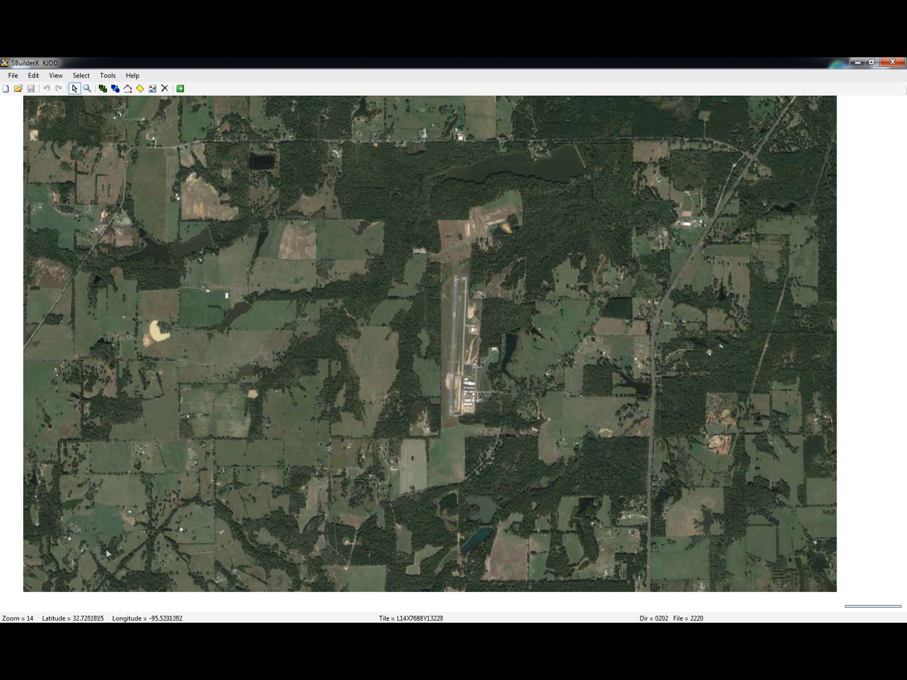
{"action": "scroll", "coordinate": [489, 318], "scroll_direction": "up", "scroll_amount": 1}
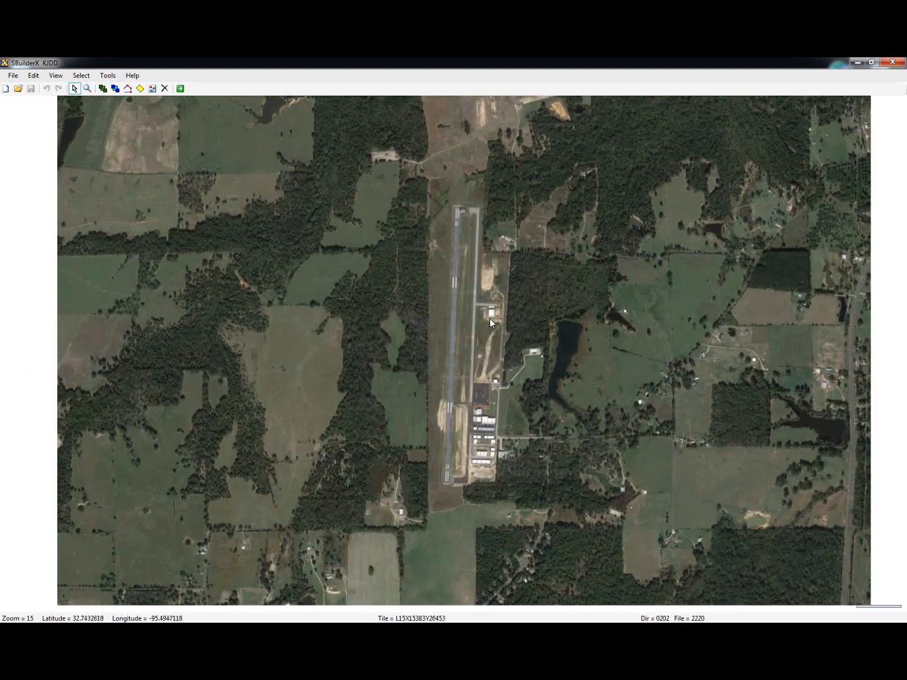
{"action": "scroll", "coordinate": [490, 318], "scroll_direction": "up", "scroll_amount": 1}
{"action": "left_click", "coordinate": [13, 75]}
{"action": "mouse_move", "coordinate": [57, 204]}
{"action": "left_click", "coordinate": [172, 219]}
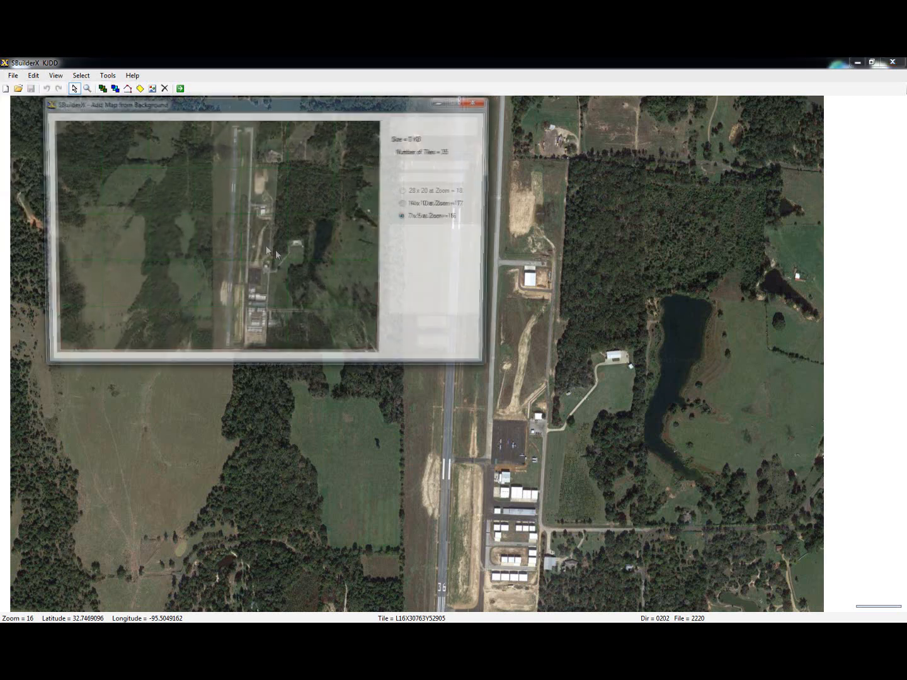
{"action": "left_click", "coordinate": [417, 191]}
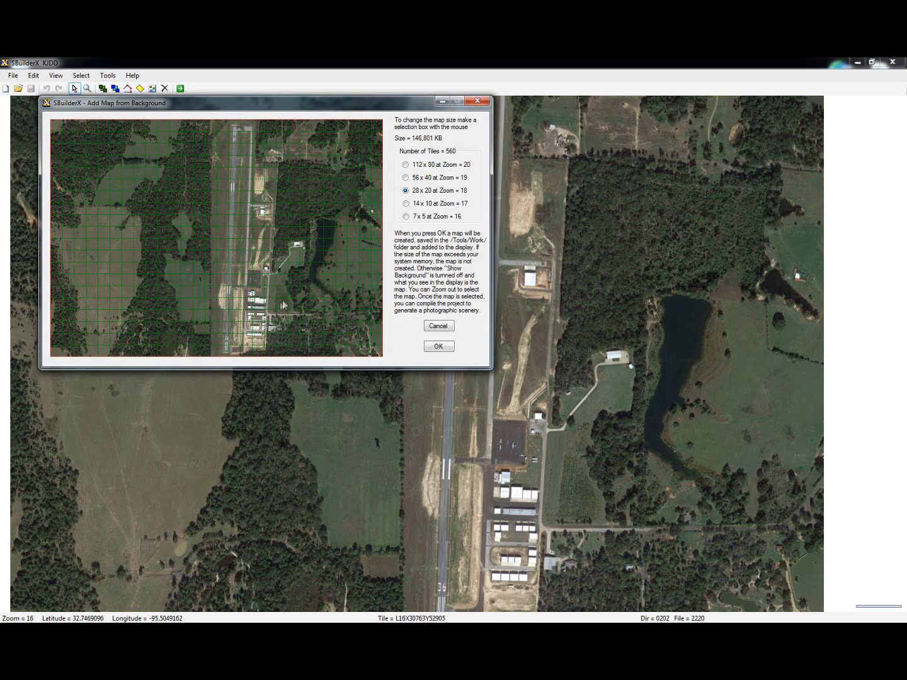
{"action": "left_click", "coordinate": [438, 344]}
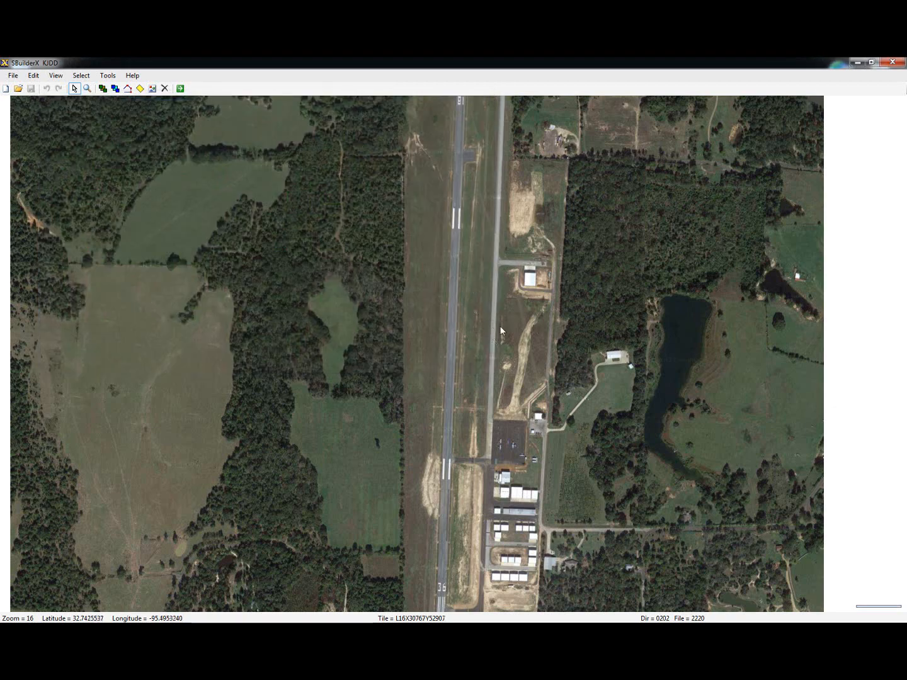
{"action": "scroll", "coordinate": [499, 326], "scroll_direction": "down", "scroll_amount": 2}
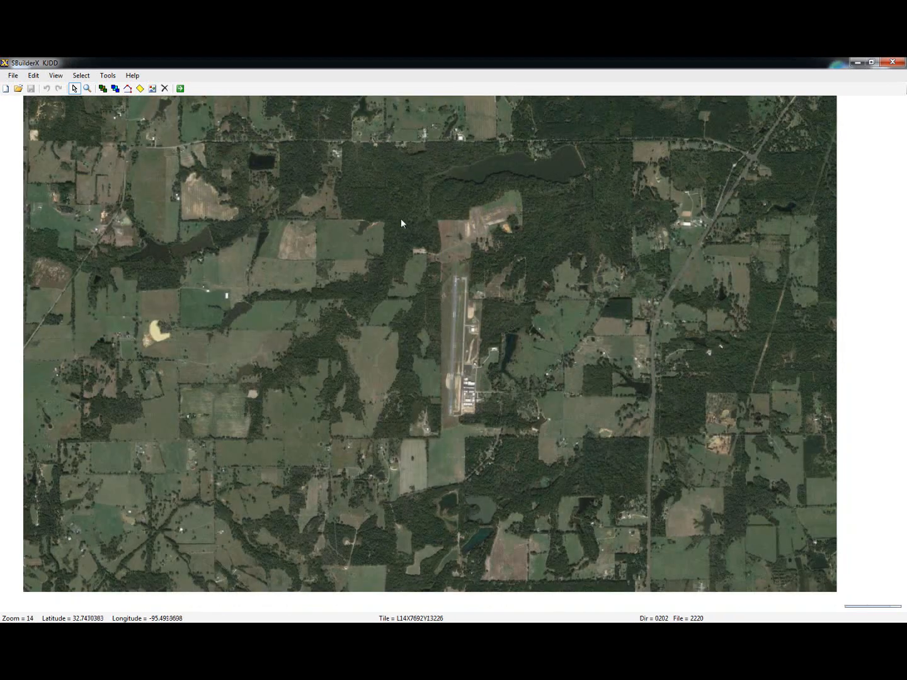
Step: Start adding a map from the satellite background and set its tiles to 112 x 80 at Zoom = 18
{"action": "left_click", "coordinate": [13, 76]}
{"action": "mouse_move", "coordinate": [75, 204]}
{"action": "left_click", "coordinate": [167, 217]}
{"action": "left_click", "coordinate": [432, 183]}
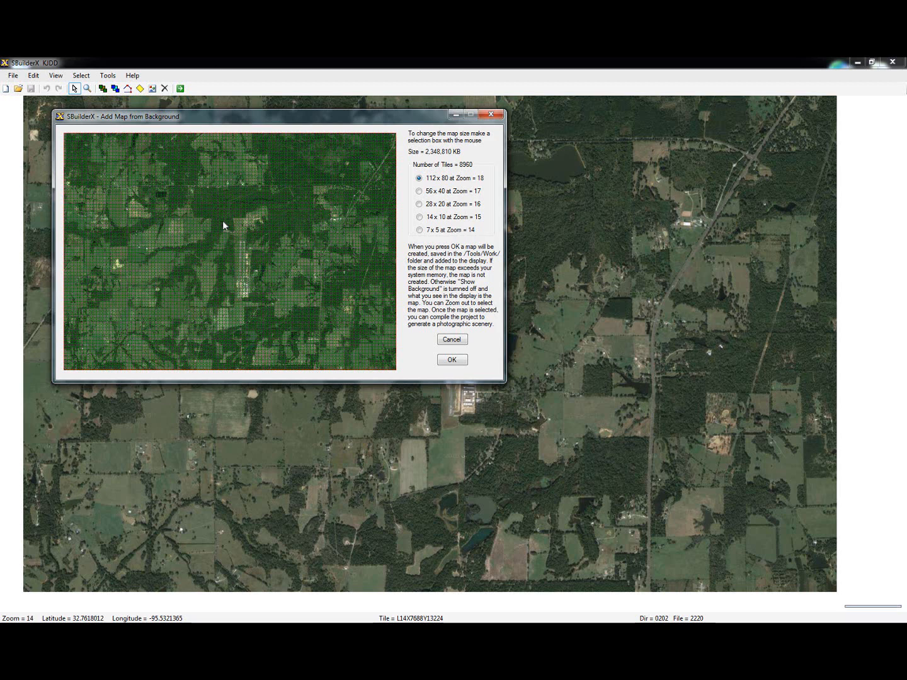
Step: Try to draw a selection box around the airport to limit the size of the new map
{"action": "left_click_drag", "start_coordinate": [223, 218], "coordinate": [262, 302]}
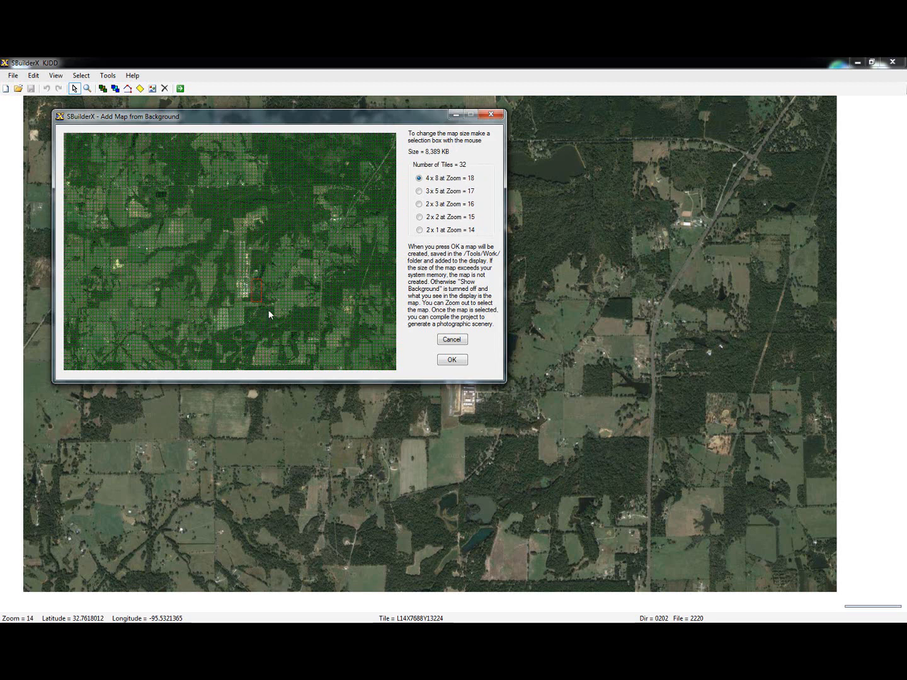
{"action": "left_click", "coordinate": [240, 262]}
{"action": "left_click", "coordinate": [231, 221]}
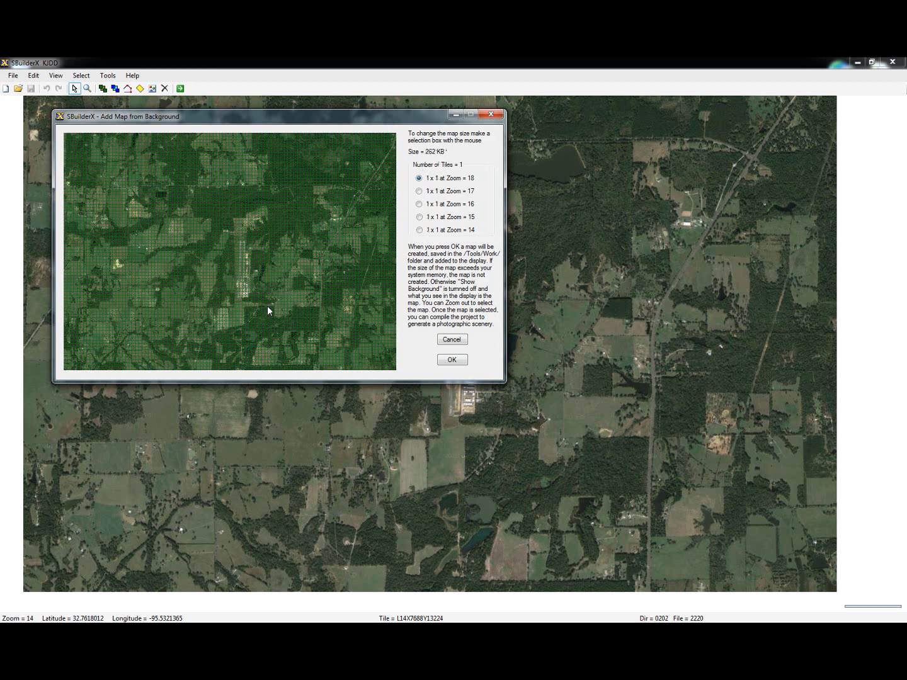
{"action": "left_click_drag", "start_coordinate": [266, 309], "coordinate": [234, 240]}
{"action": "left_click_drag", "start_coordinate": [230, 226], "coordinate": [229, 226]}
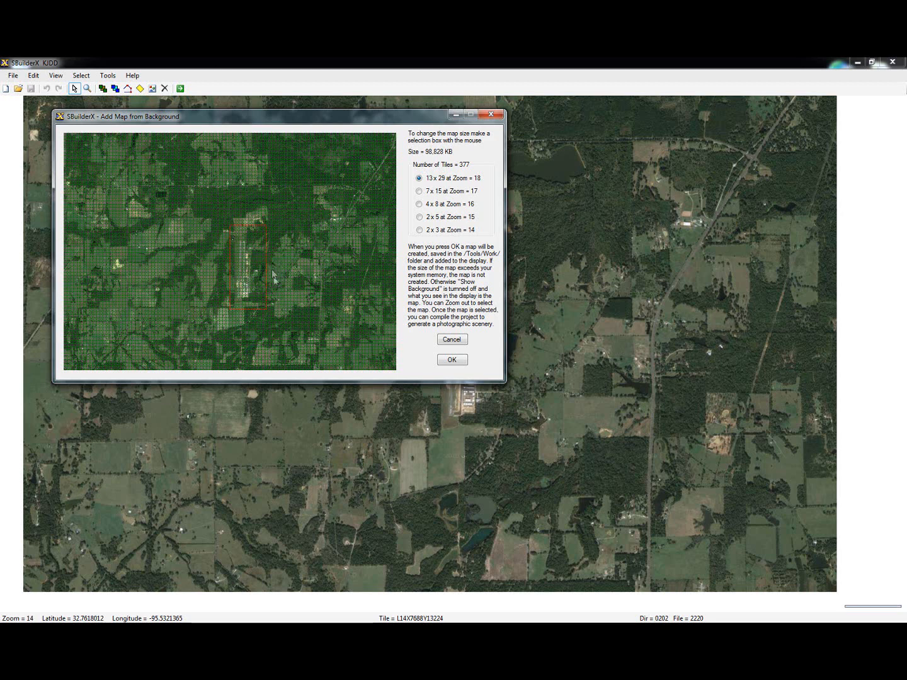
Step: Box the airport and its surroundings as a 15 x 30 tile area at Zoom = 18 and create the map
{"action": "left_click", "coordinate": [267, 308]}
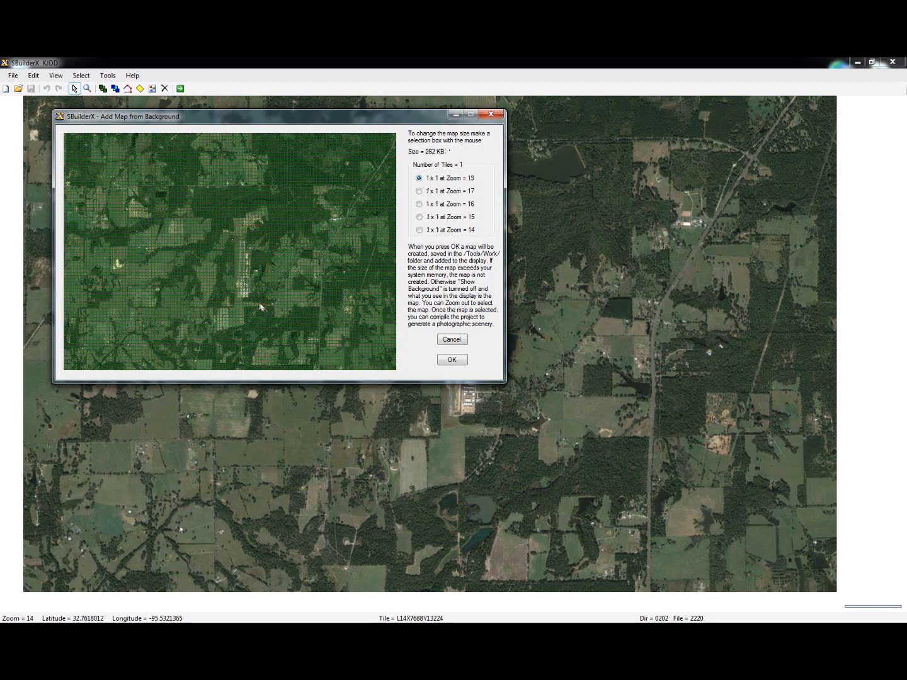
{"action": "left_click_drag", "start_coordinate": [248, 288], "coordinate": [225, 221]}
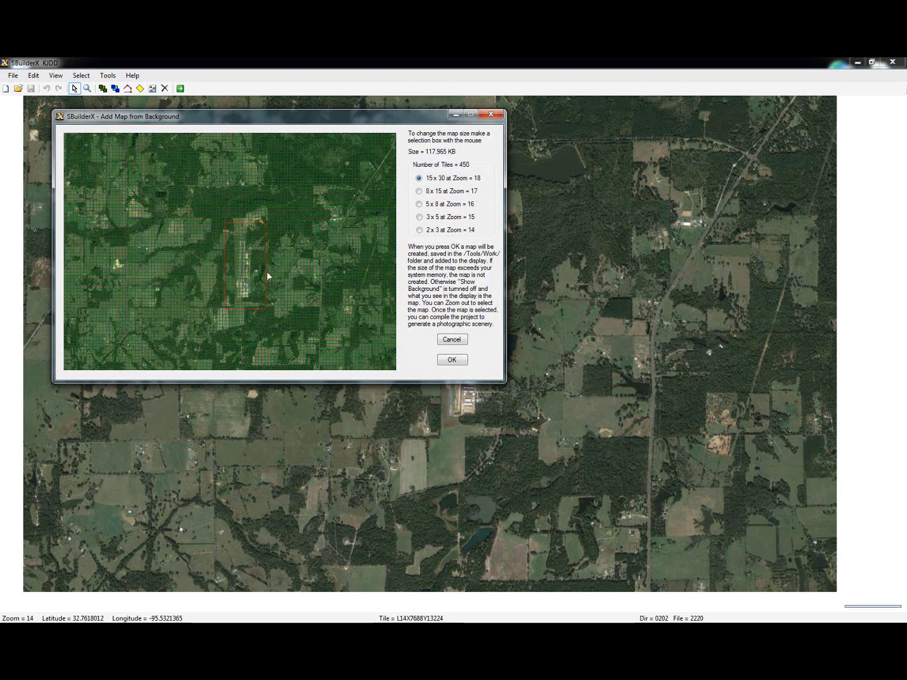
{"action": "left_click", "coordinate": [452, 361]}
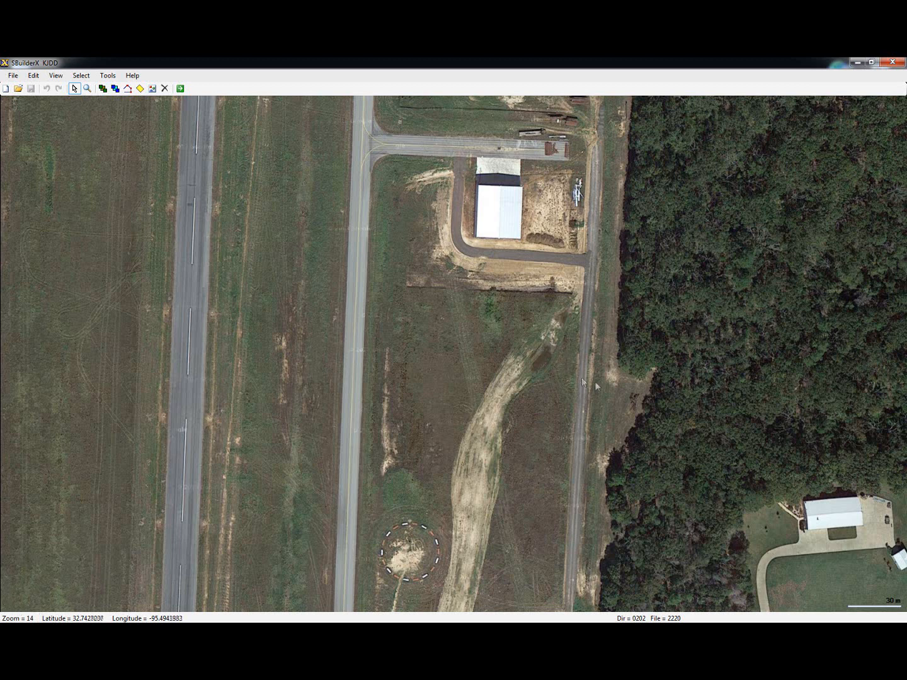
Step: Select the new photo map of the airport and open its map properties
{"action": "scroll", "coordinate": [595, 381], "scroll_direction": "down", "scroll_amount": 3}
{"action": "scroll", "coordinate": [596, 386], "scroll_direction": "down", "scroll_amount": 1}
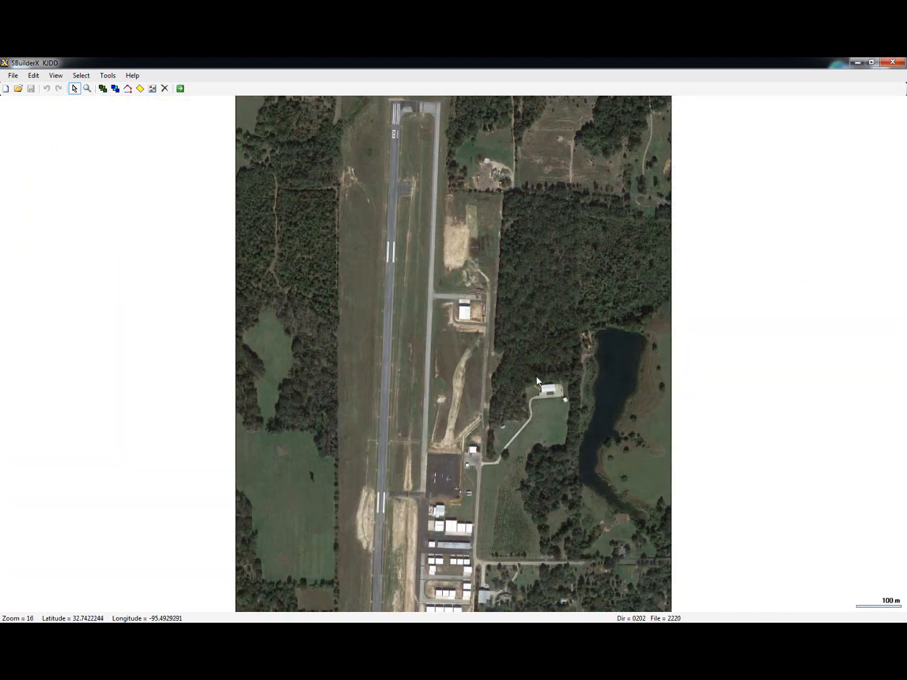
{"action": "scroll", "coordinate": [535, 377], "scroll_direction": "down", "scroll_amount": 1}
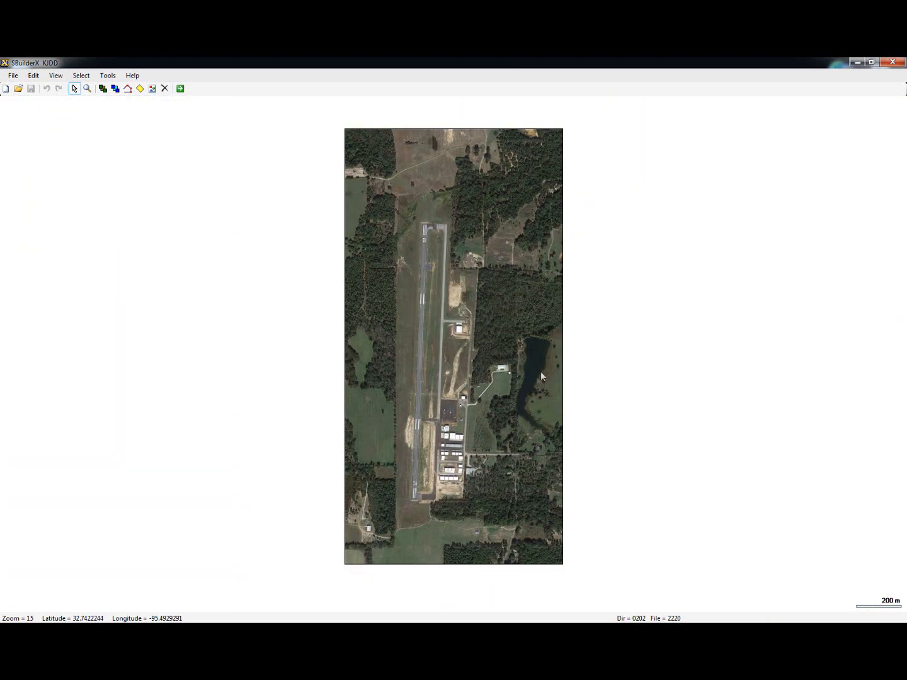
{"action": "left_click", "coordinate": [348, 133]}
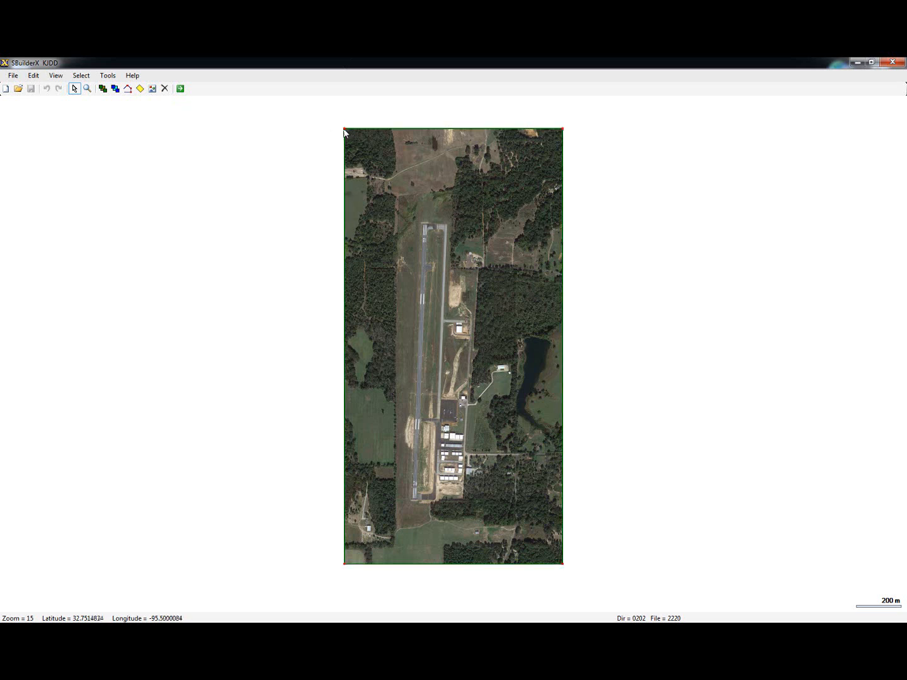
{"action": "right_click", "coordinate": [347, 132]}
{"action": "left_click", "coordinate": [382, 230]}
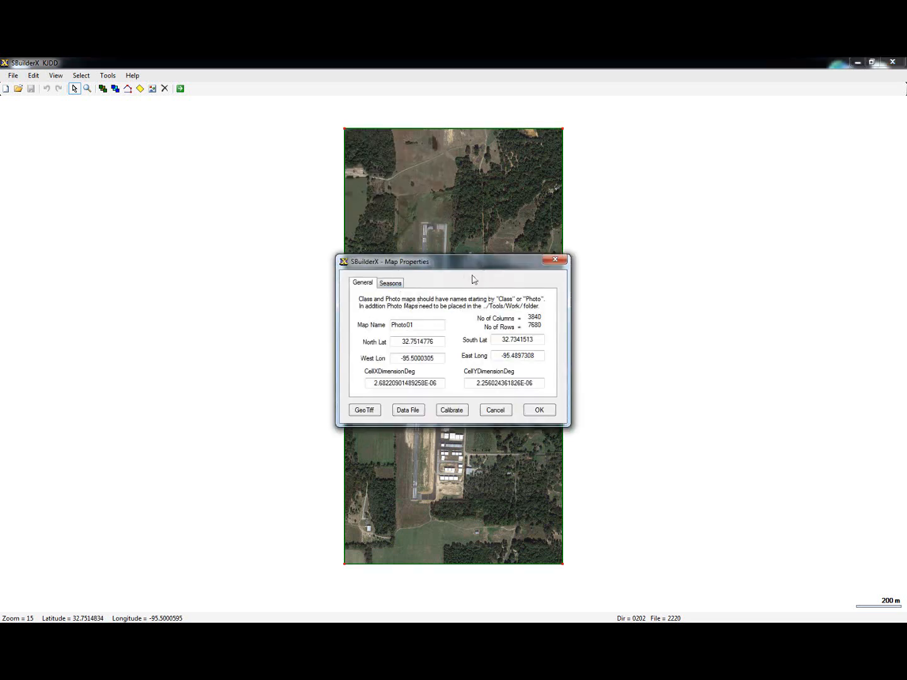
{"action": "left_click_drag", "start_coordinate": [474, 265], "coordinate": [451, 269]}
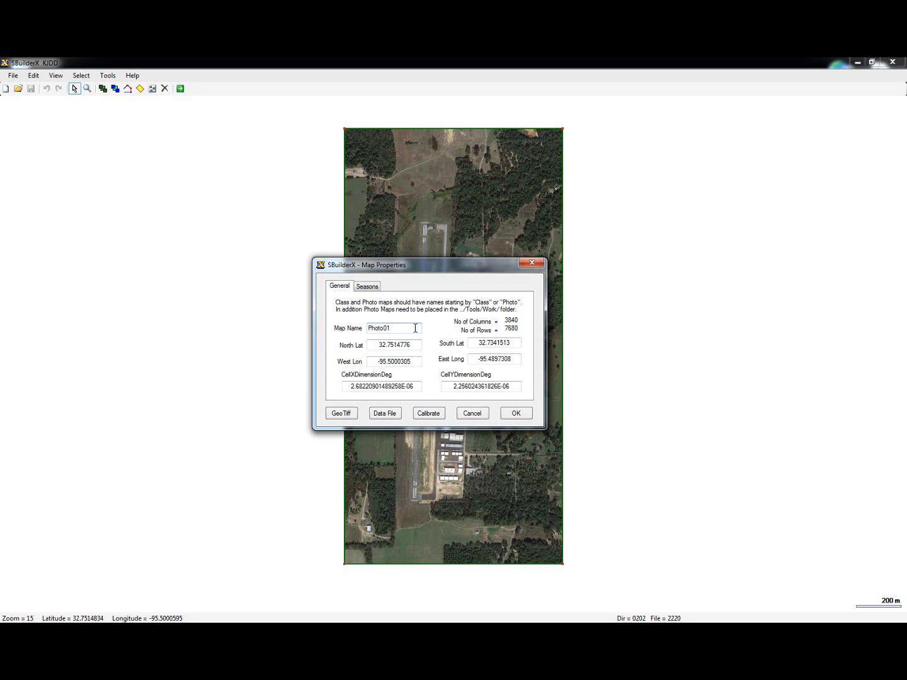
Step: Examine the image file names assigned to the Summer, Spring, Fall, Winter and Hard Winter seasons of the map
{"action": "left_click", "coordinate": [369, 288]}
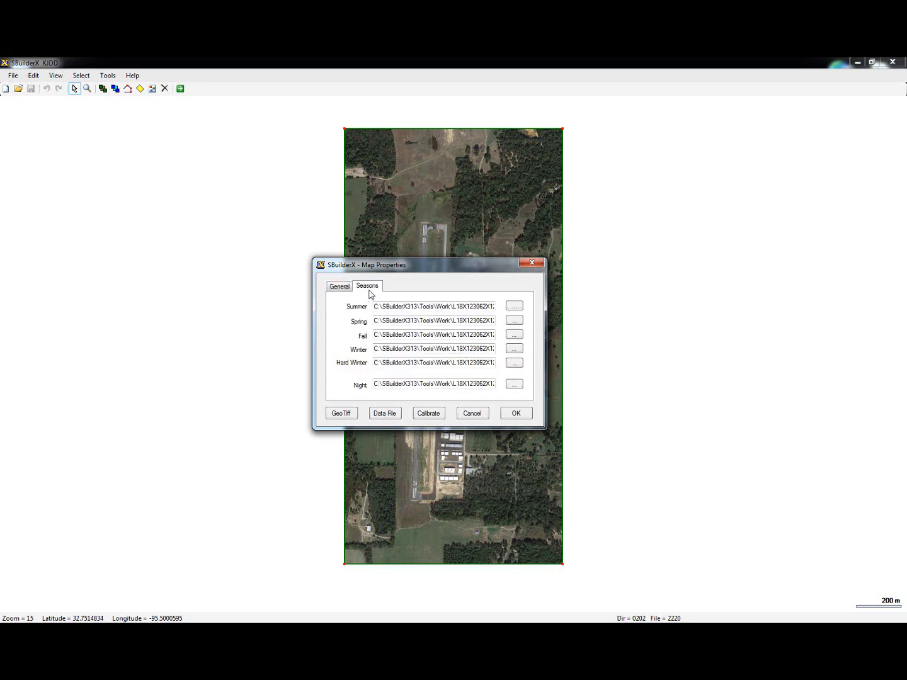
{"action": "double_click", "coordinate": [415, 304]}
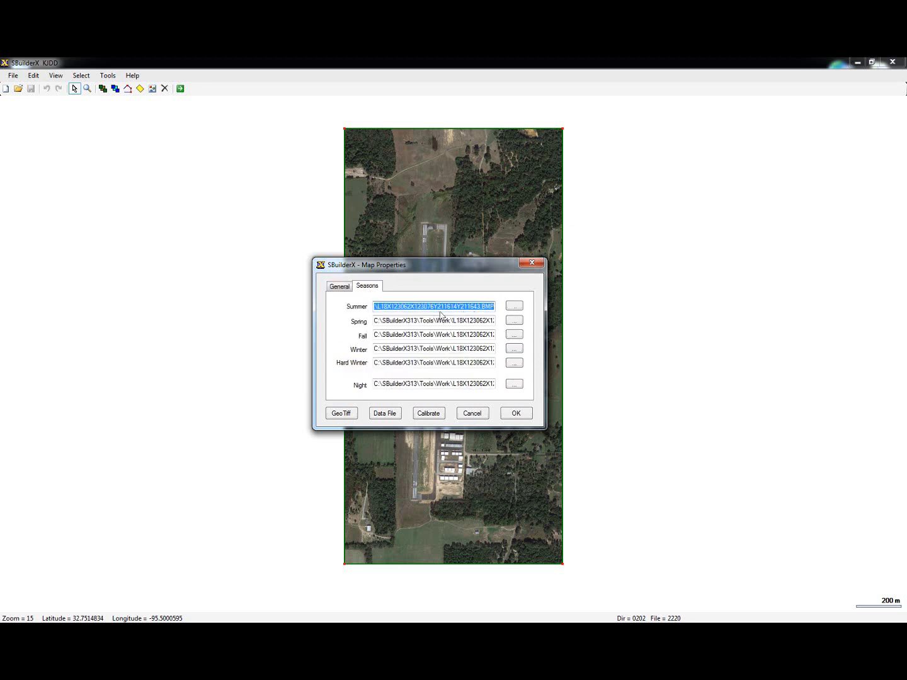
{"action": "double_click", "coordinate": [416, 320]}
{"action": "double_click", "coordinate": [453, 334]}
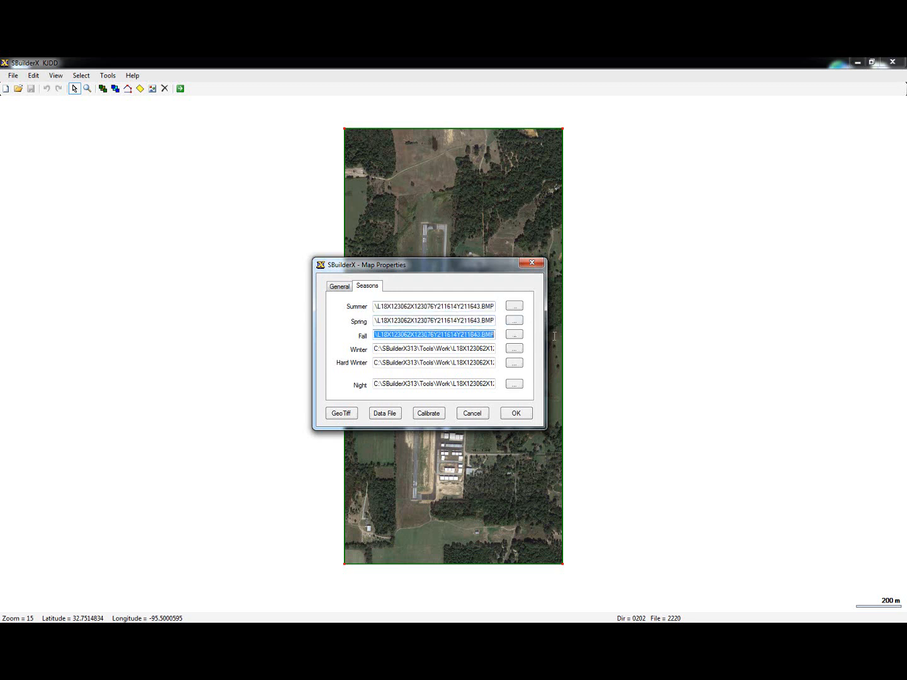
{"action": "double_click", "coordinate": [469, 349]}
{"action": "double_click", "coordinate": [422, 364]}
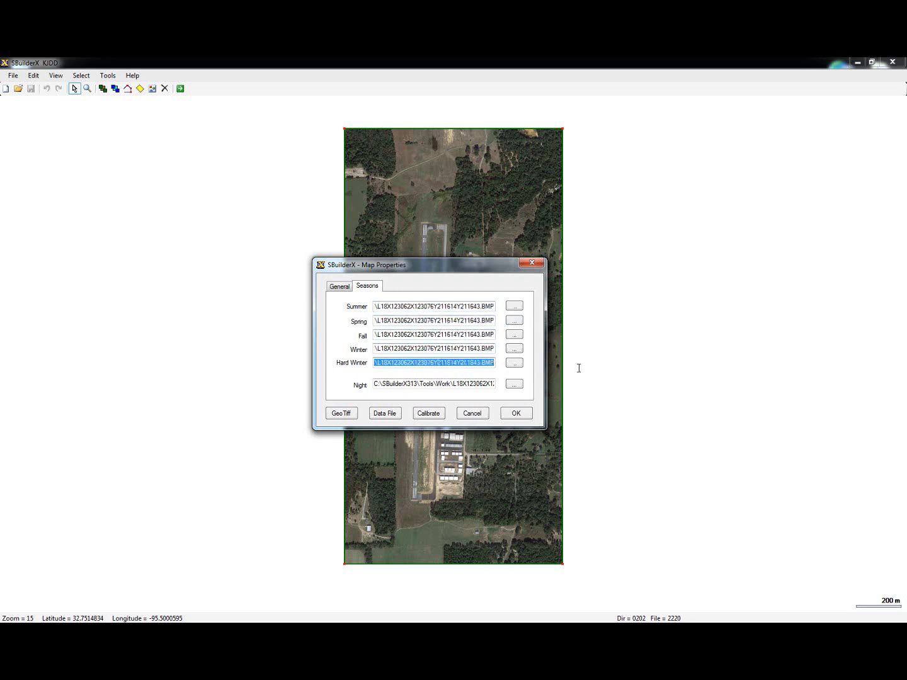
Step: Open the SBuilderX313\Tools\Work folder on Local Disk (C:) in the file explorer
{"action": "left_click", "coordinate": [5, 620]}
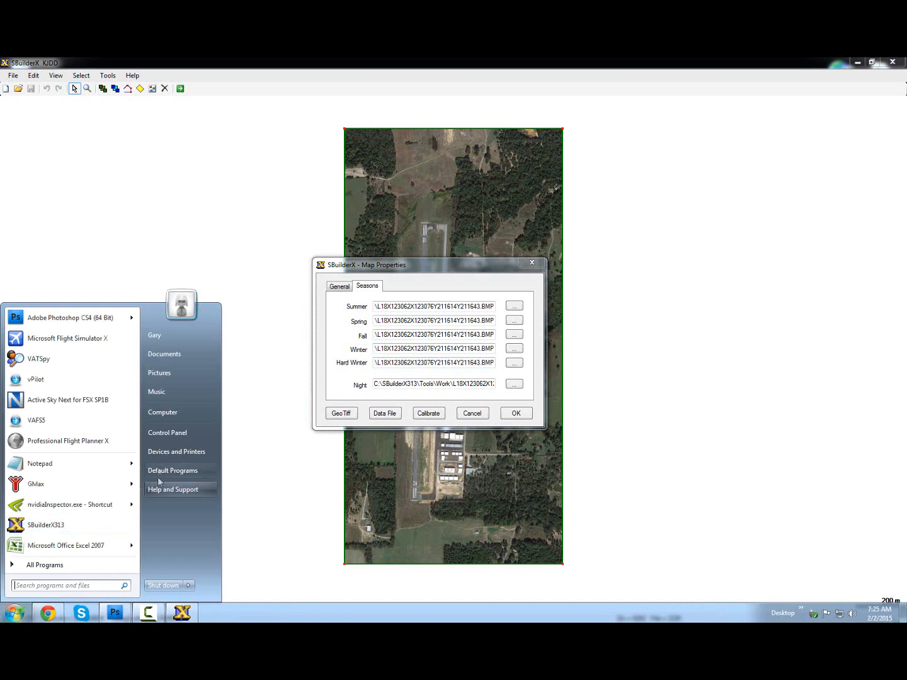
{"action": "left_click", "coordinate": [174, 410]}
{"action": "double_click", "coordinate": [277, 274]}
{"action": "double_click", "coordinate": [251, 524]}
{"action": "double_click", "coordinate": [258, 379]}
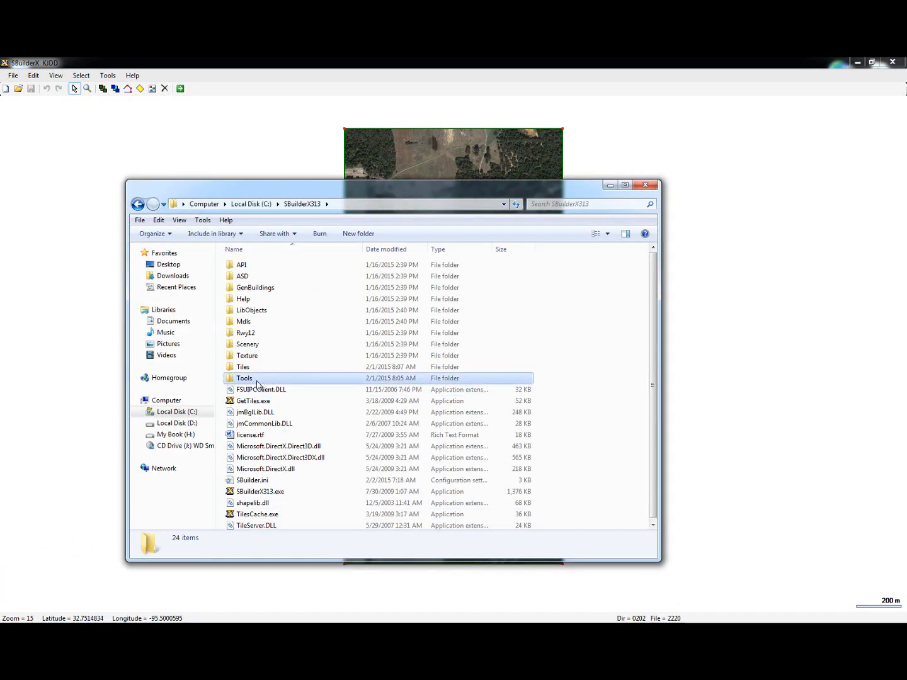
{"action": "double_click", "coordinate": [255, 312]}
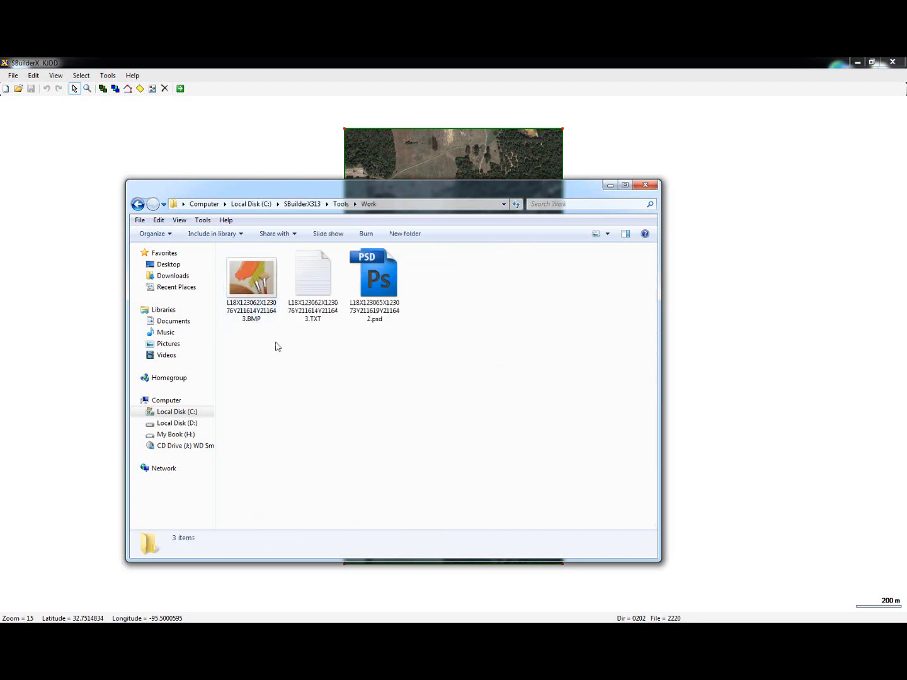
Step: Locate L18X123062X123076Y211614Y211643.BMP in the Work folder, and close both the folder and the map properties
{"action": "left_click", "coordinate": [255, 297]}
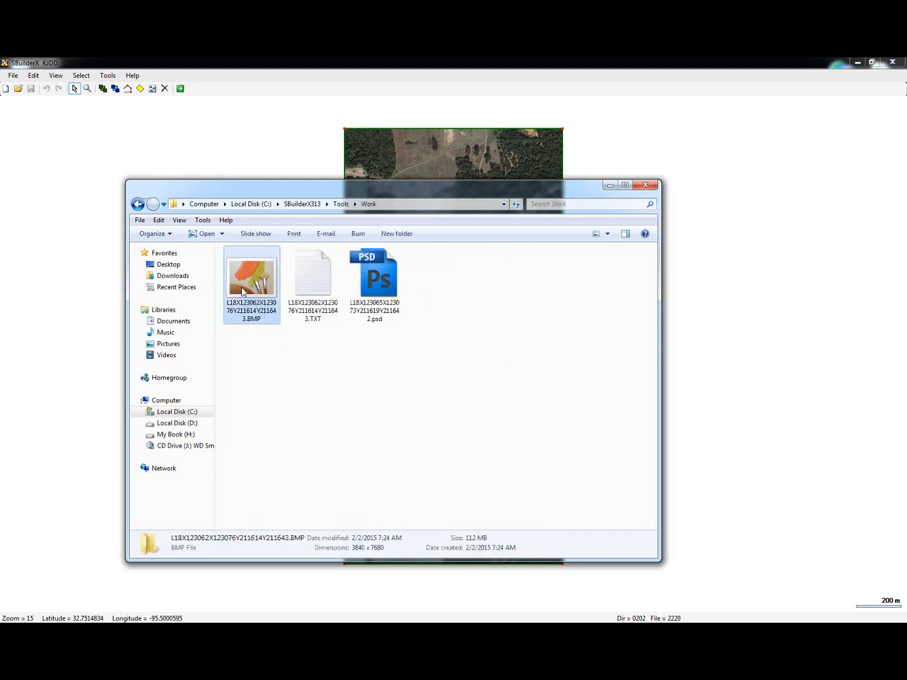
{"action": "left_click", "coordinate": [343, 369]}
{"action": "left_click", "coordinate": [265, 312]}
{"action": "left_click", "coordinate": [277, 362]}
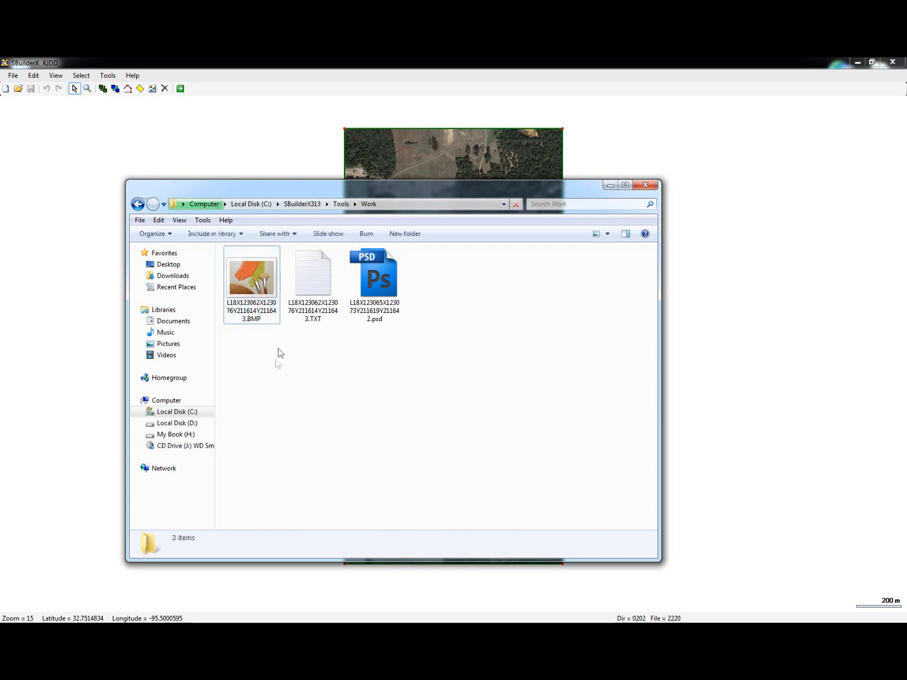
{"action": "left_click", "coordinate": [645, 184]}
{"action": "left_click", "coordinate": [400, 309]}
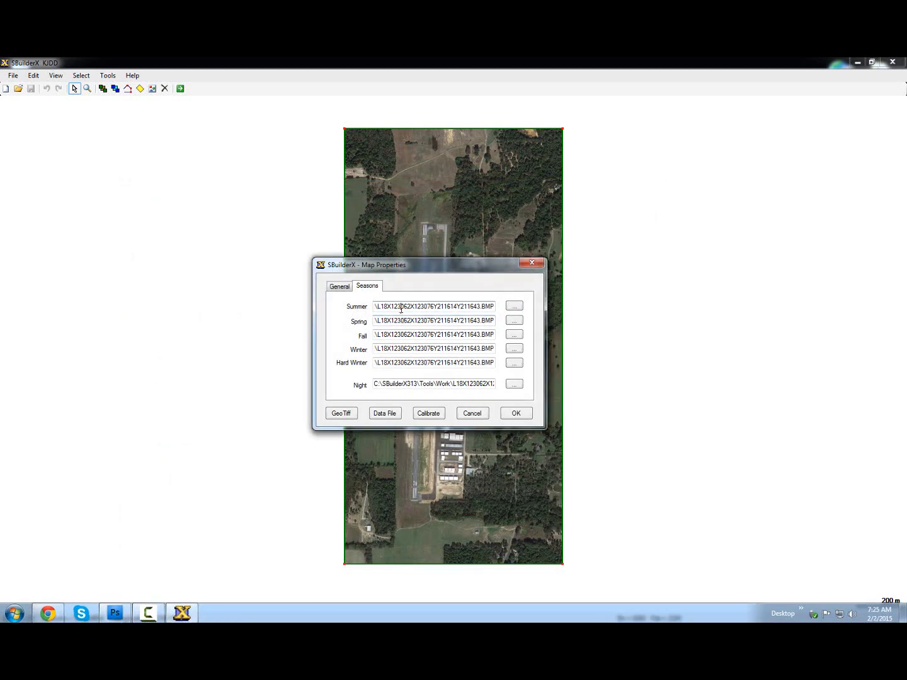
{"action": "left_click_drag", "start_coordinate": [454, 272], "coordinate": [193, 231]}
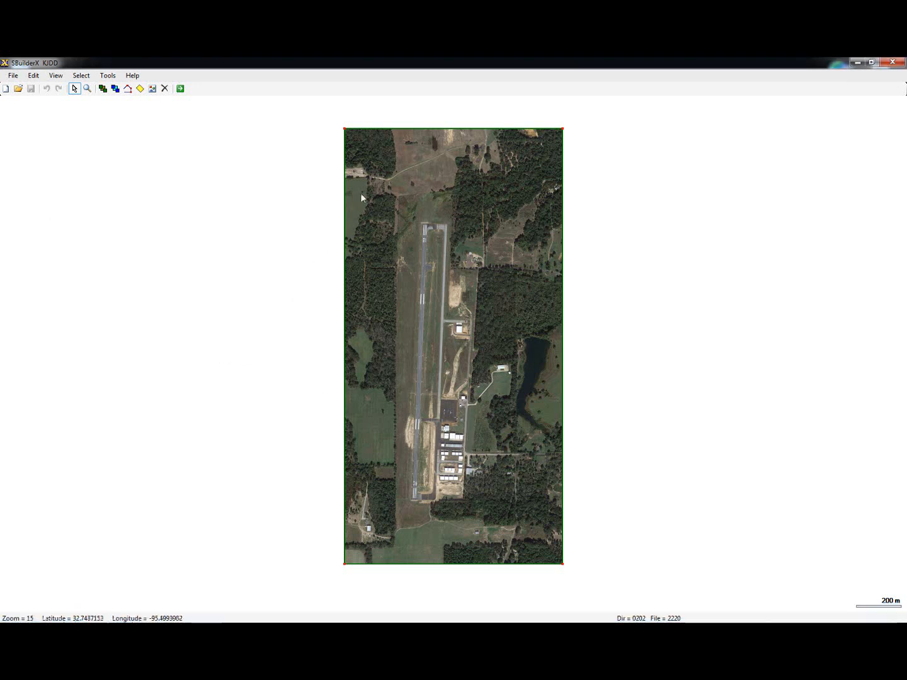
Step: Save the project over KJDD.SBP in the Tools folder and exit SBuilderX
{"action": "left_click", "coordinate": [14, 75]}
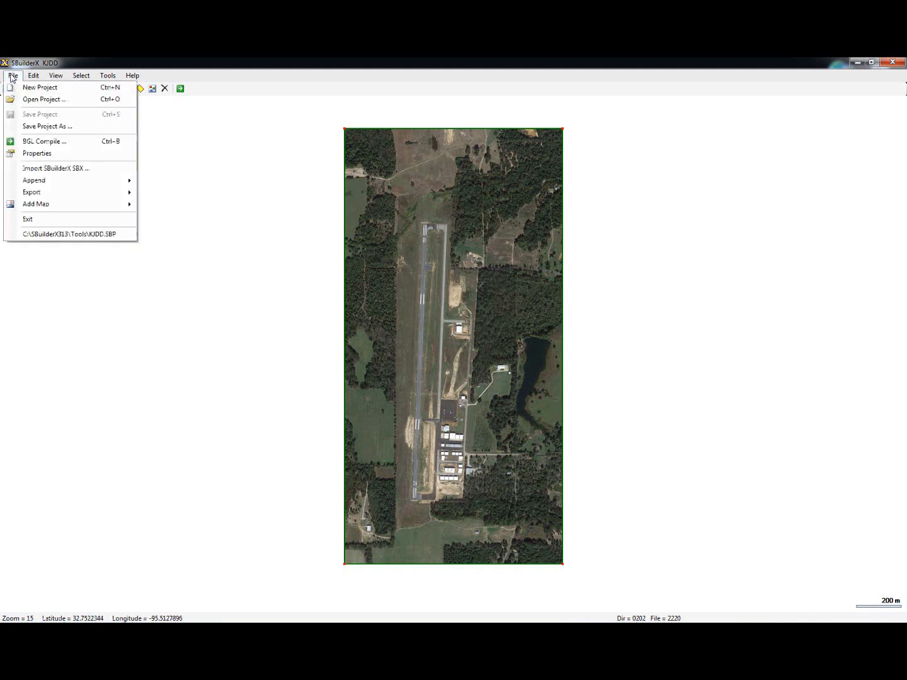
{"action": "left_click", "coordinate": [38, 126]}
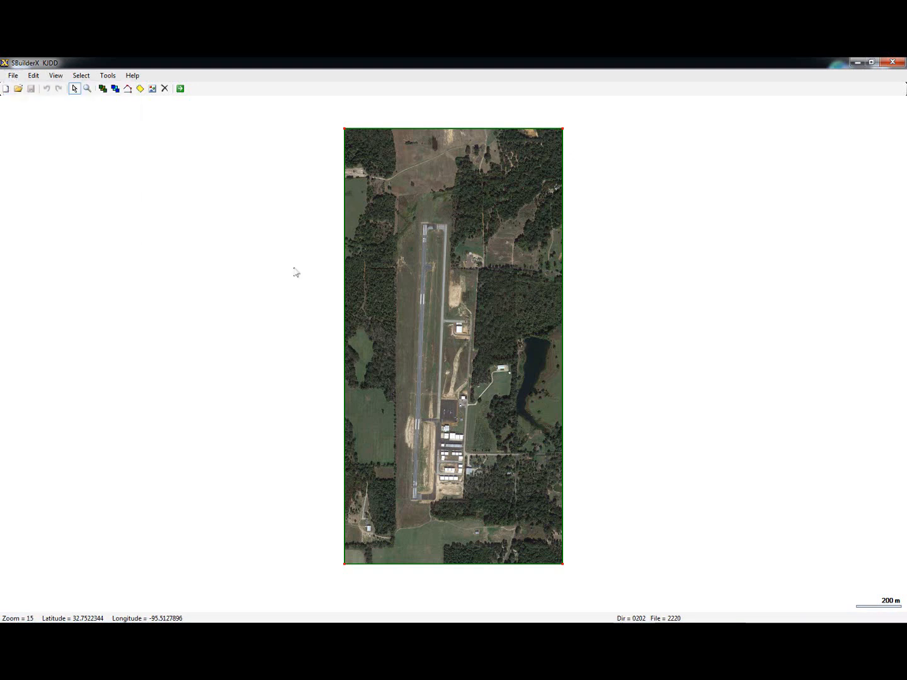
{"action": "double_click", "coordinate": [124, 200]}
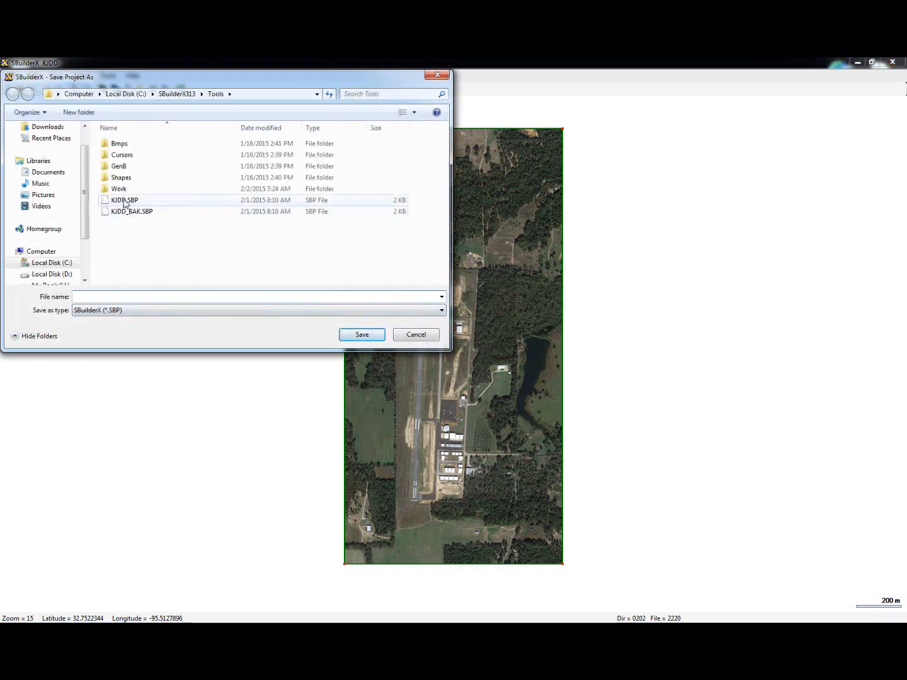
{"action": "left_click", "coordinate": [485, 348]}
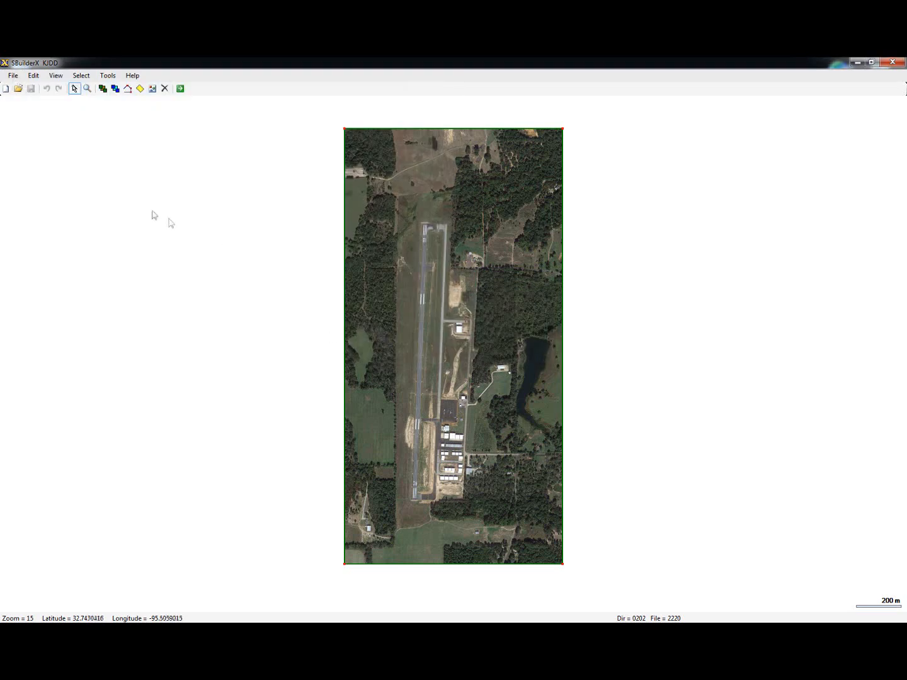
{"action": "left_click", "coordinate": [14, 76]}
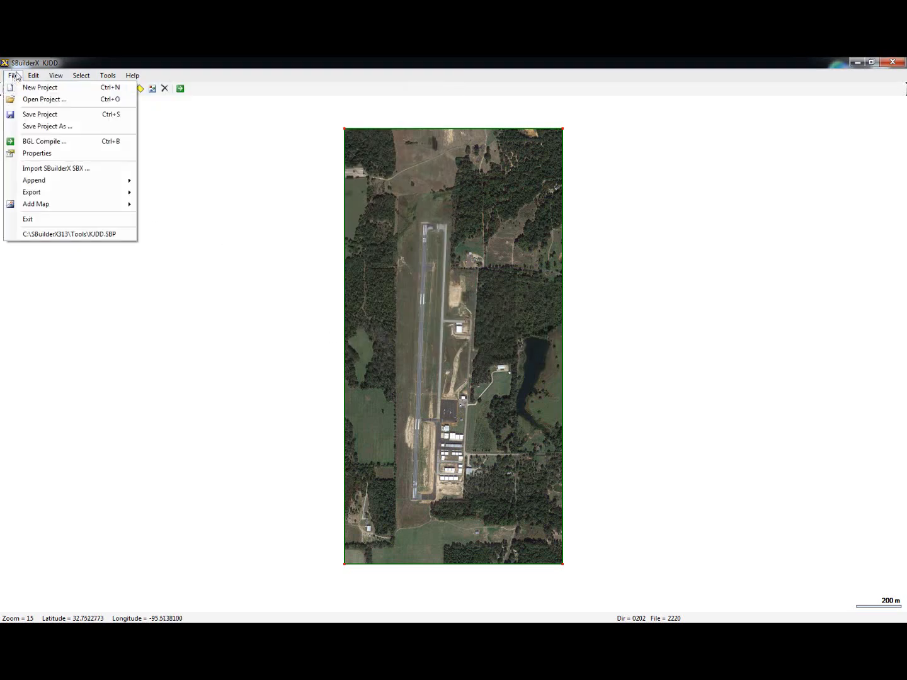
{"action": "left_click", "coordinate": [30, 220]}
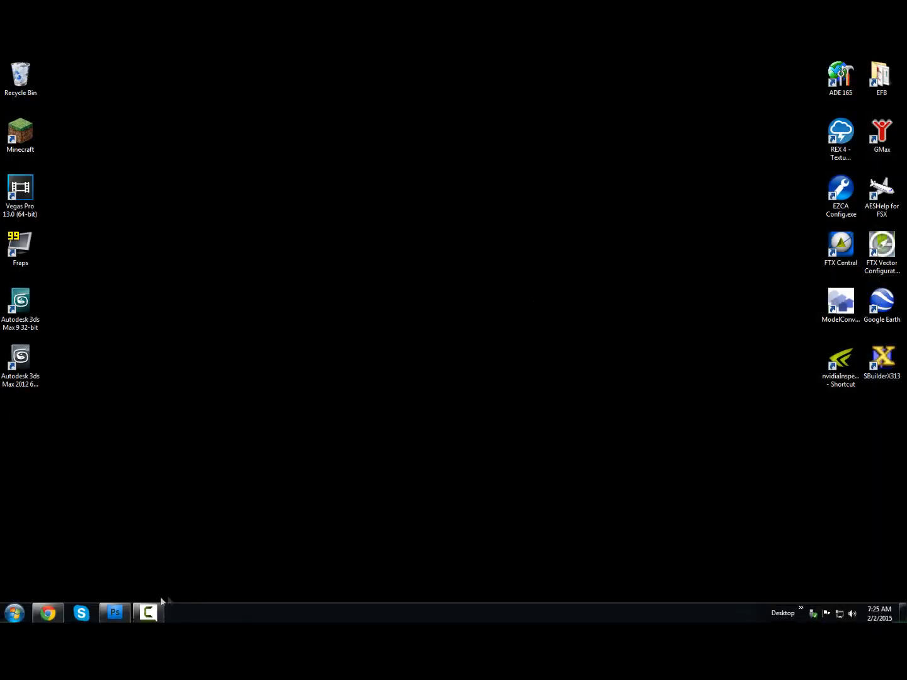
Step: Switch to Photoshop and open L18X123062X123076Y211614Y211643.BMP from the Work folder
{"action": "left_click", "coordinate": [115, 612]}
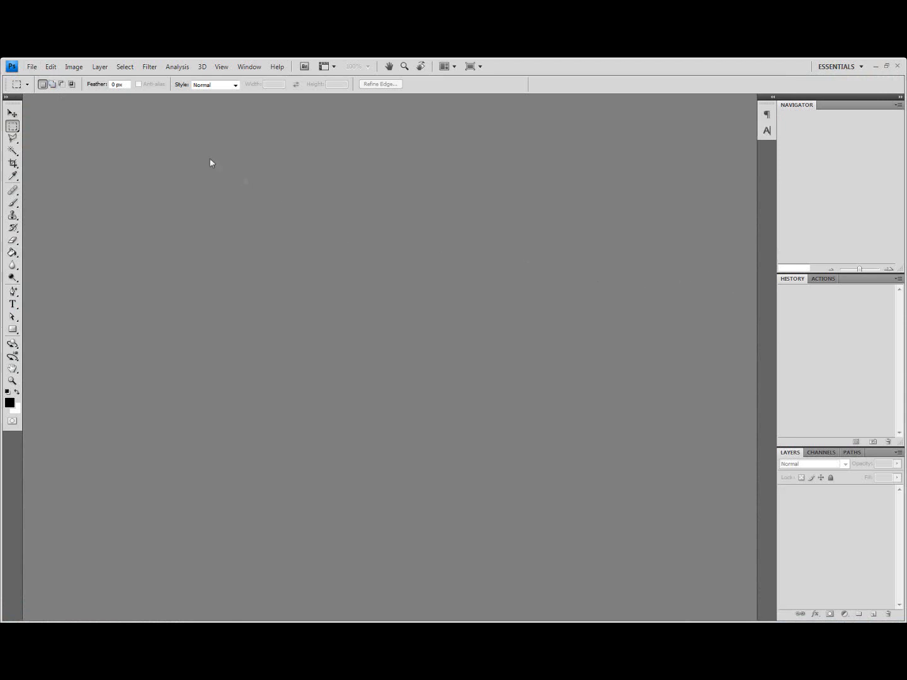
{"action": "left_click", "coordinate": [32, 66]}
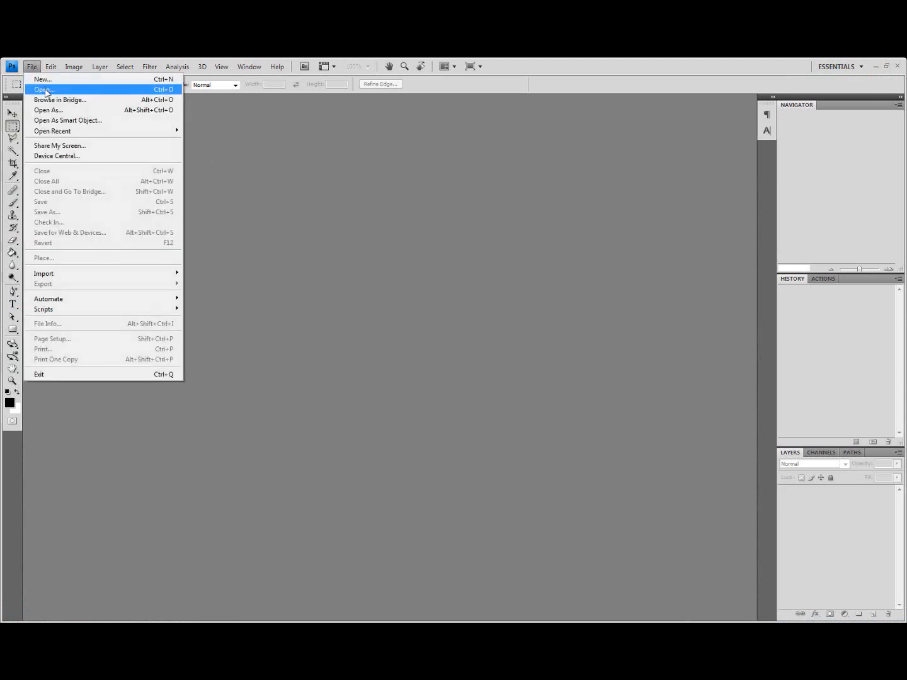
{"action": "left_click", "coordinate": [39, 88]}
{"action": "left_click", "coordinate": [490, 164]}
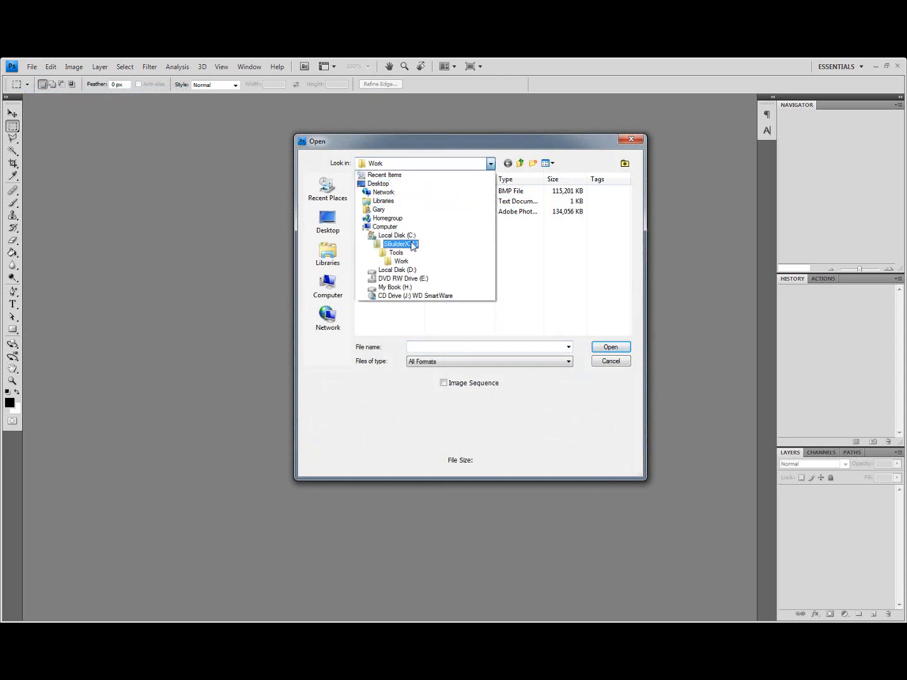
{"action": "left_click", "coordinate": [402, 261]}
{"action": "left_click_drag", "start_coordinate": [424, 179], "coordinate": [512, 179]}
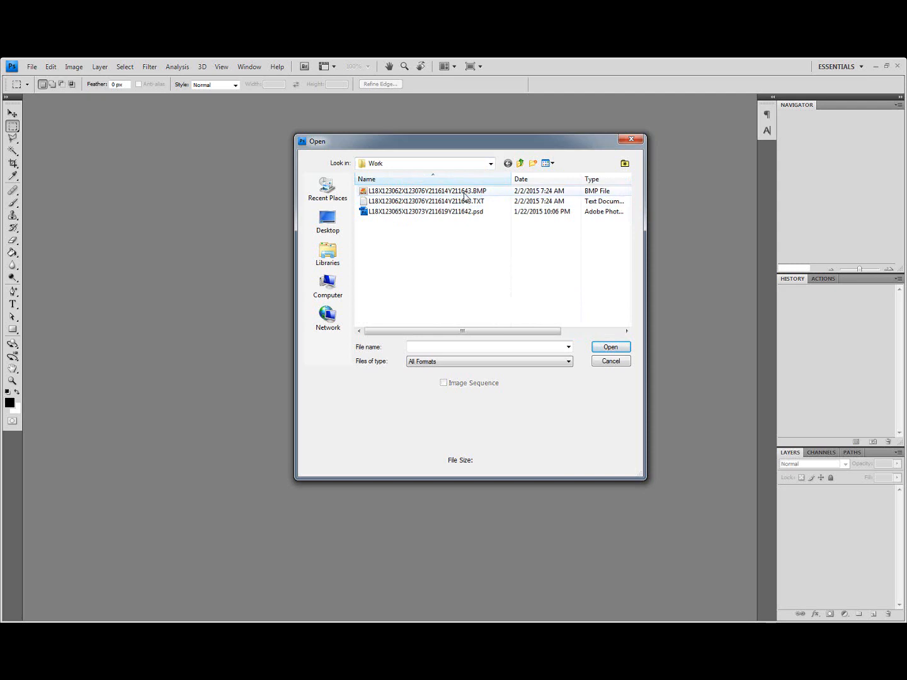
{"action": "left_click", "coordinate": [466, 192]}
{"action": "left_click", "coordinate": [612, 347]}
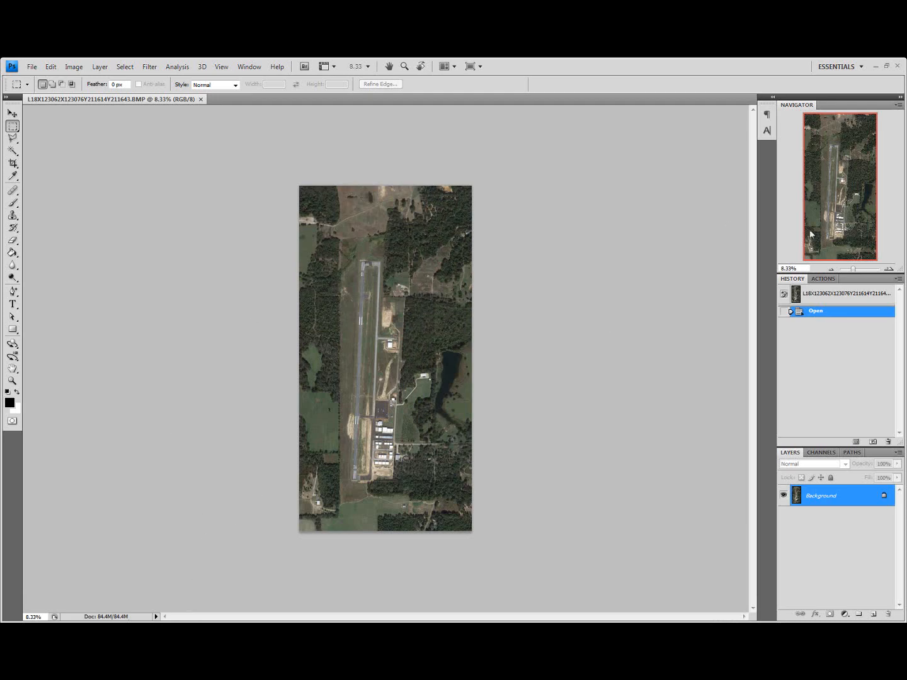
Step: Examine the runway, apron and hangar areas of the airport image at magnifications up to 100%
{"action": "left_click", "coordinate": [888, 270]}
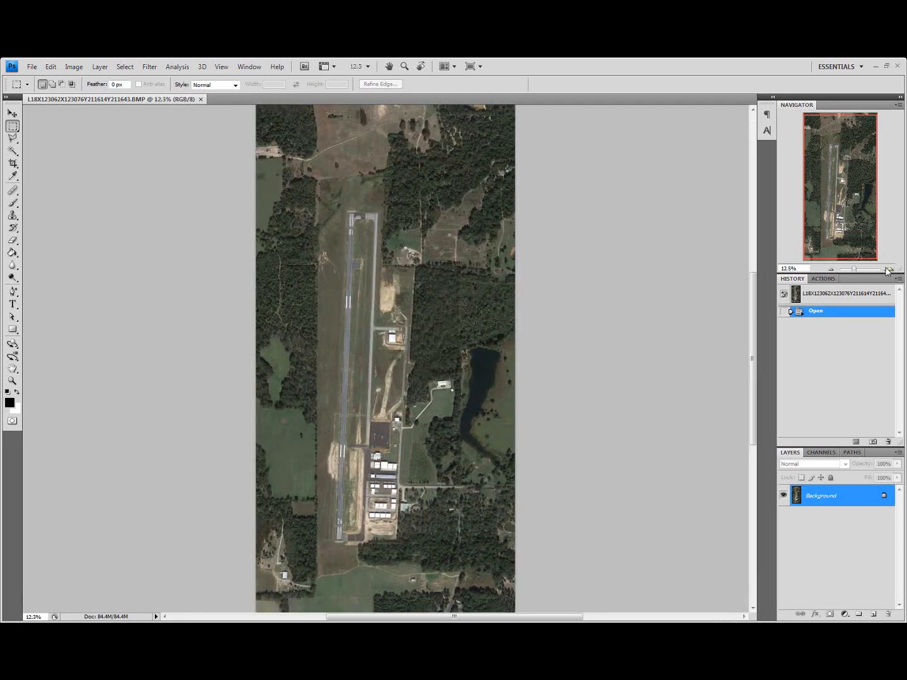
{"action": "left_click", "coordinate": [887, 270]}
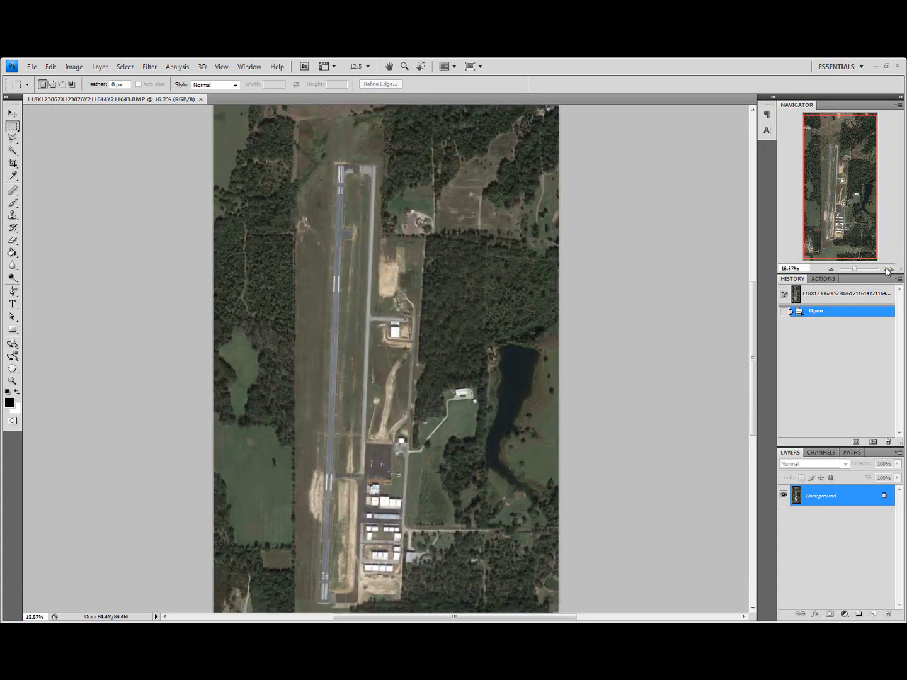
{"action": "left_click", "coordinate": [888, 270]}
{"action": "mouse_move", "coordinate": [846, 208]}
{"action": "left_mouse_down"}
{"action": "mouse_move", "coordinate": [832, 166]}
{"action": "mouse_move", "coordinate": [832, 204]}
{"action": "left_mouse_up"}
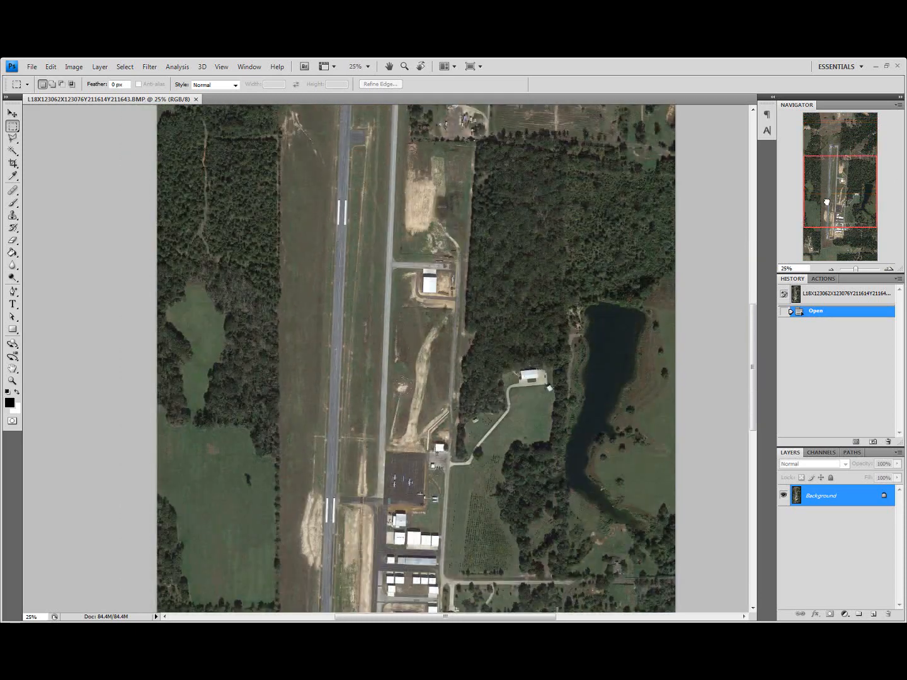
{"action": "left_click", "coordinate": [890, 269]}
{"action": "left_click", "coordinate": [891, 269]}
{"action": "left_click", "coordinate": [890, 268]}
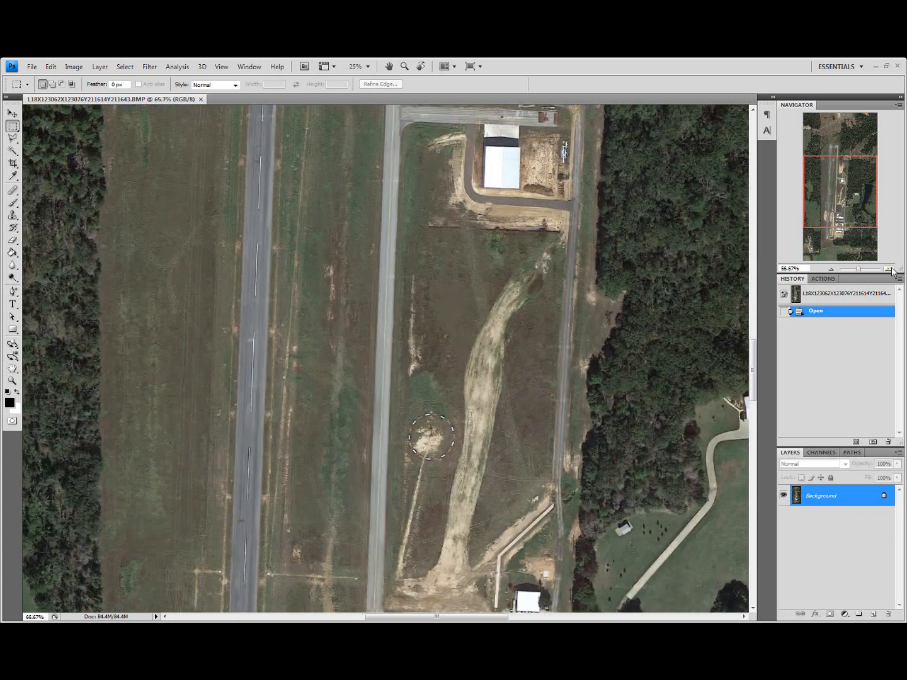
{"action": "left_click", "coordinate": [891, 269]}
{"action": "mouse_move", "coordinate": [837, 199]}
{"action": "left_mouse_down"}
{"action": "mouse_move", "coordinate": [832, 231]}
{"action": "mouse_move", "coordinate": [827, 213]}
{"action": "left_mouse_up"}
{"action": "left_click", "coordinate": [830, 269]}
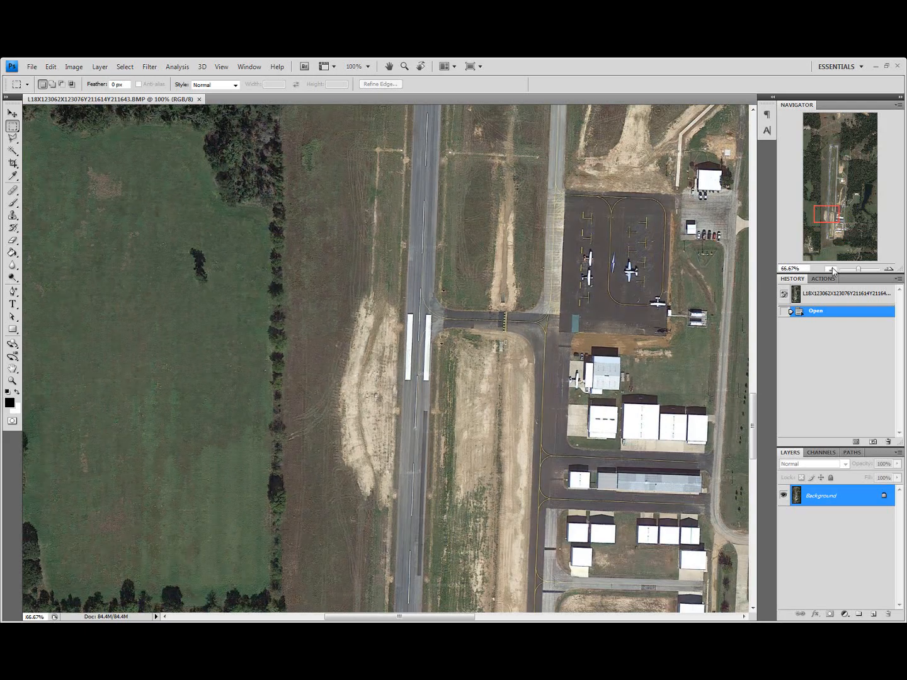
{"action": "left_click", "coordinate": [831, 269]}
{"action": "left_click", "coordinate": [831, 269]}
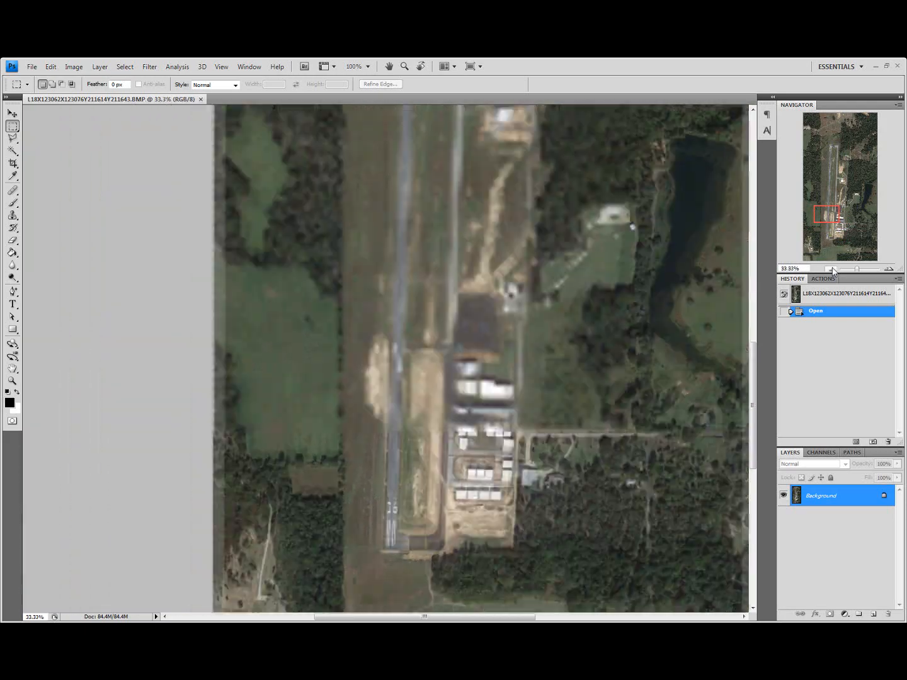
{"action": "left_click", "coordinate": [830, 270]}
{"action": "left_click", "coordinate": [831, 270]}
{"action": "left_click_drag", "start_coordinate": [843, 231], "coordinate": [847, 199]}
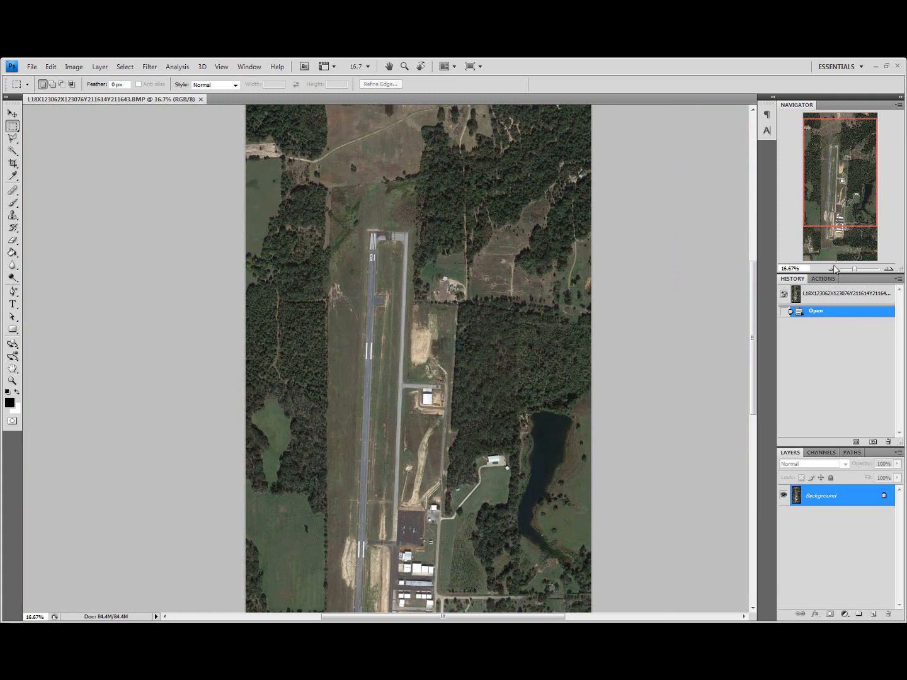
{"action": "left_click_drag", "start_coordinate": [842, 192], "coordinate": [842, 187]}
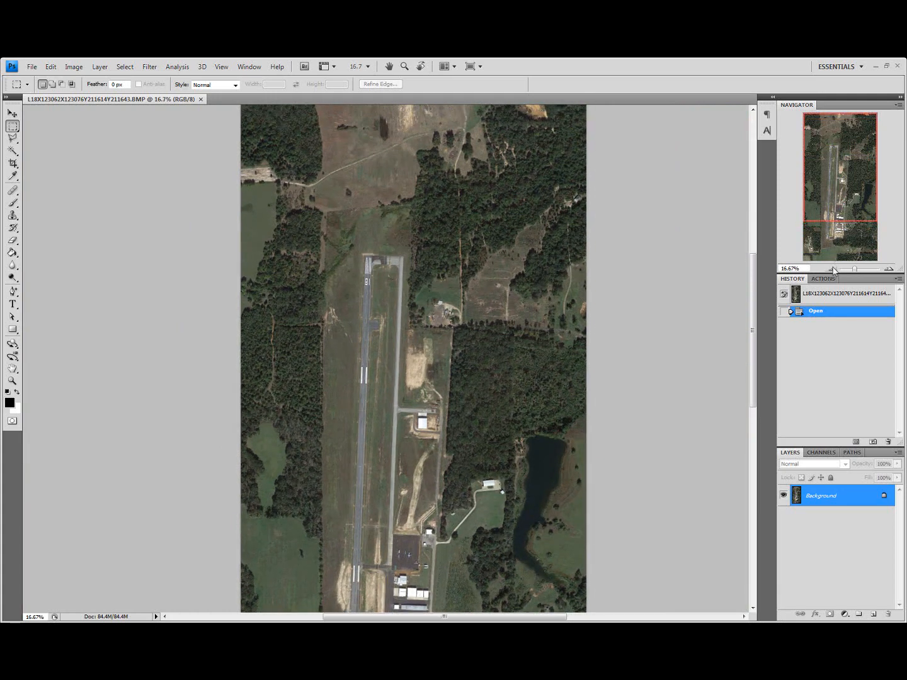
Step: Examine the whole airport image and its runway, hangar area, lake and northern surroundings at magnifications between 12.5% and 25%
{"action": "left_click", "coordinate": [831, 269]}
{"action": "left_click", "coordinate": [831, 222]}
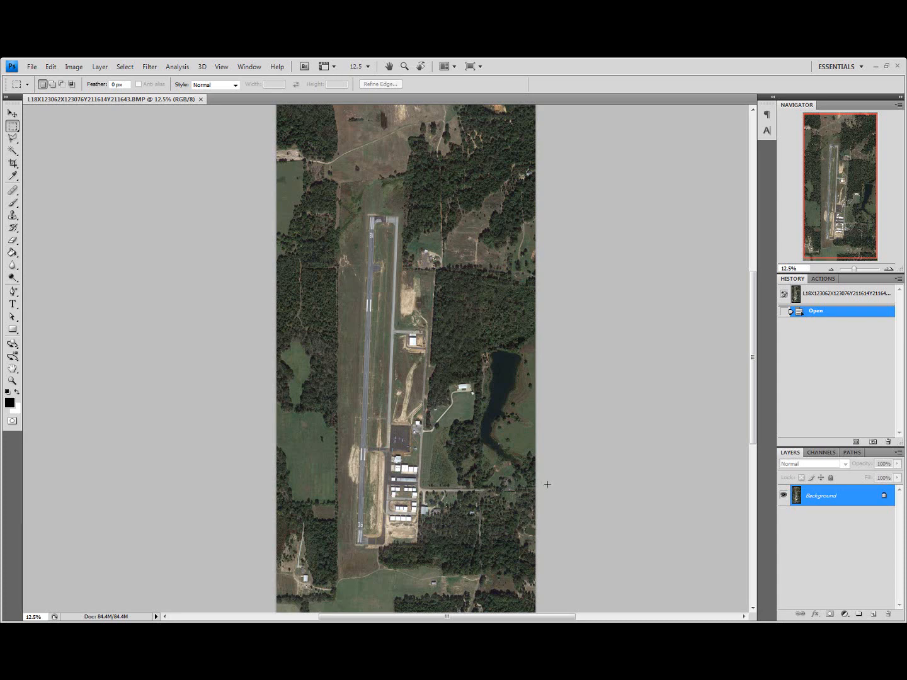
{"action": "left_click_drag", "start_coordinate": [865, 213], "coordinate": [855, 234]}
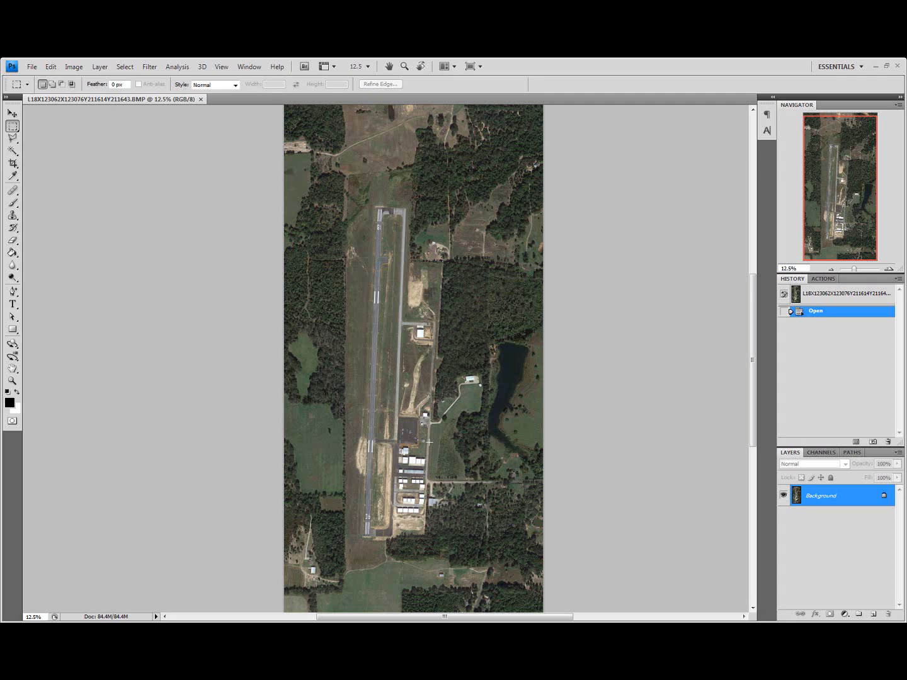
{"action": "left_click", "coordinate": [889, 269]}
{"action": "left_click", "coordinate": [889, 269]}
{"action": "left_click_drag", "start_coordinate": [833, 206], "coordinate": [831, 236]}
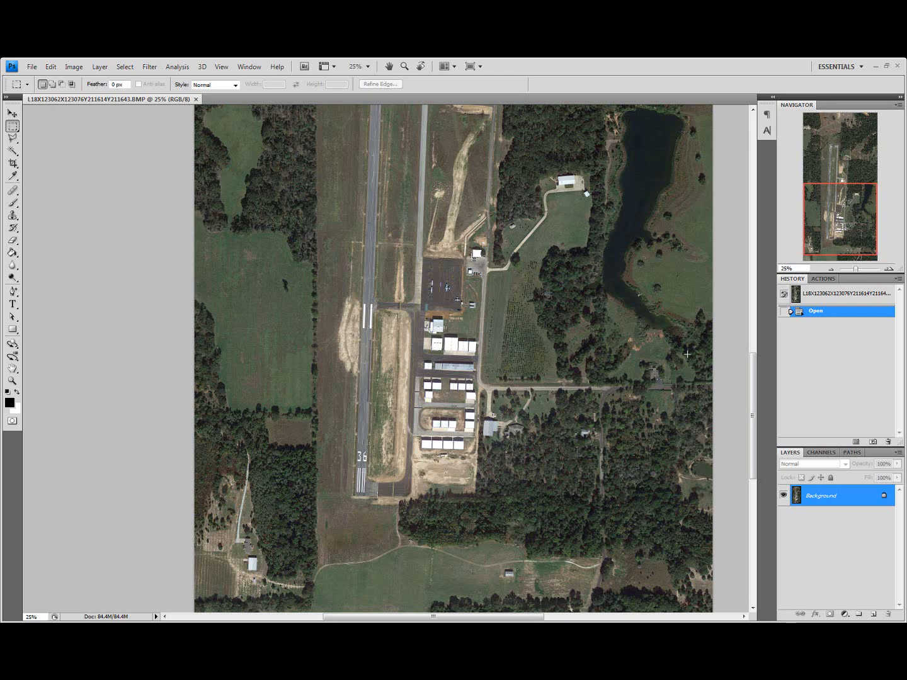
{"action": "left_click_drag", "start_coordinate": [839, 225], "coordinate": [843, 159]}
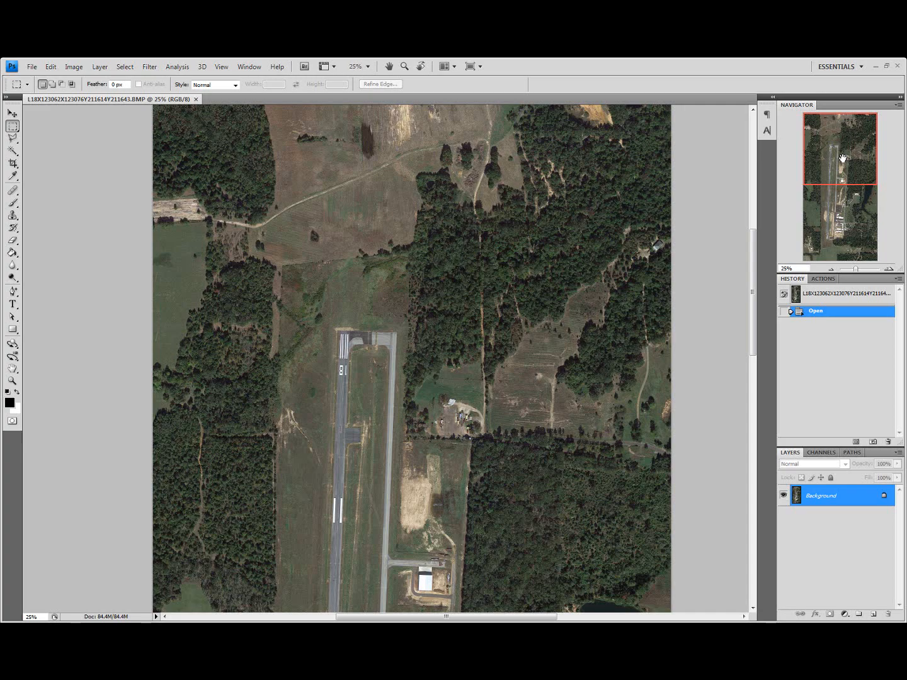
{"action": "left_click_drag", "start_coordinate": [842, 158], "coordinate": [831, 209]}
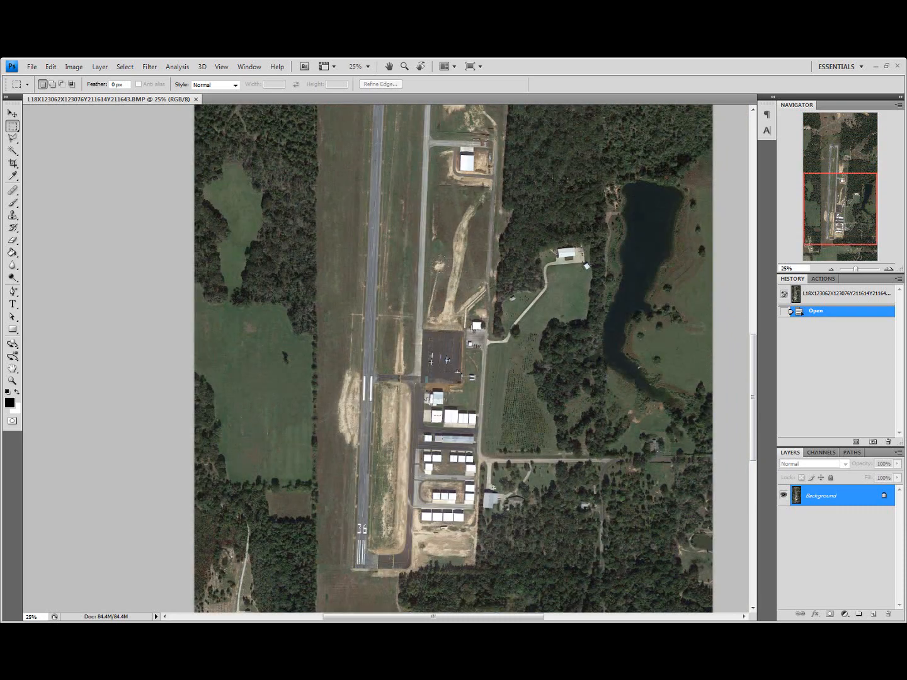
{"action": "mouse_move", "coordinate": [829, 226]}
{"action": "left_mouse_down"}
{"action": "mouse_move", "coordinate": [826, 247]}
{"action": "mouse_move", "coordinate": [835, 161]}
{"action": "mouse_move", "coordinate": [842, 223]}
{"action": "left_mouse_up"}
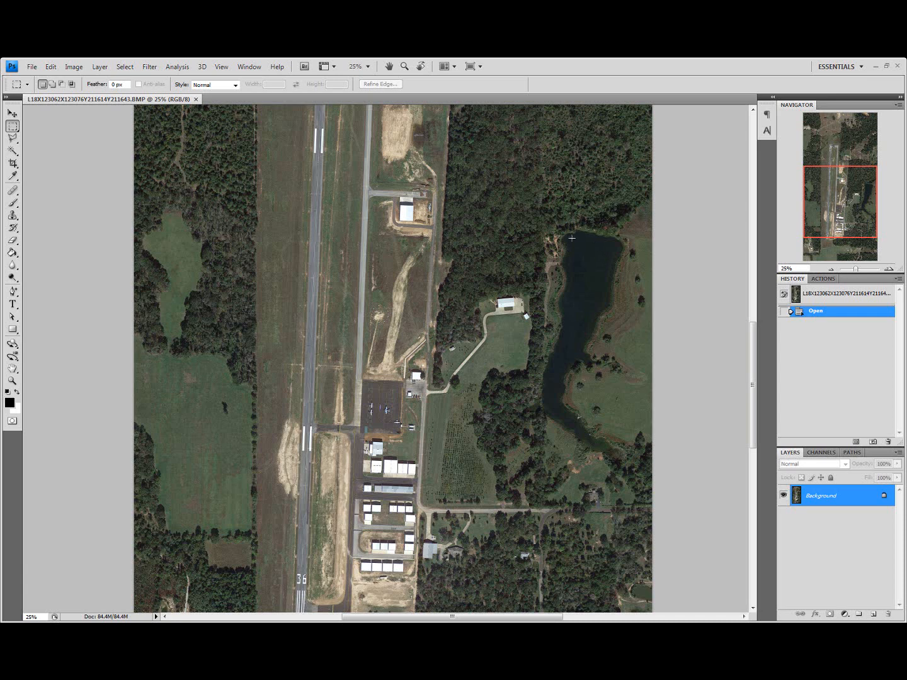
Step: Add a new layer above the Background, fill it with white using the Paint Bucket, and hide it
{"action": "left_click", "coordinate": [12, 113]}
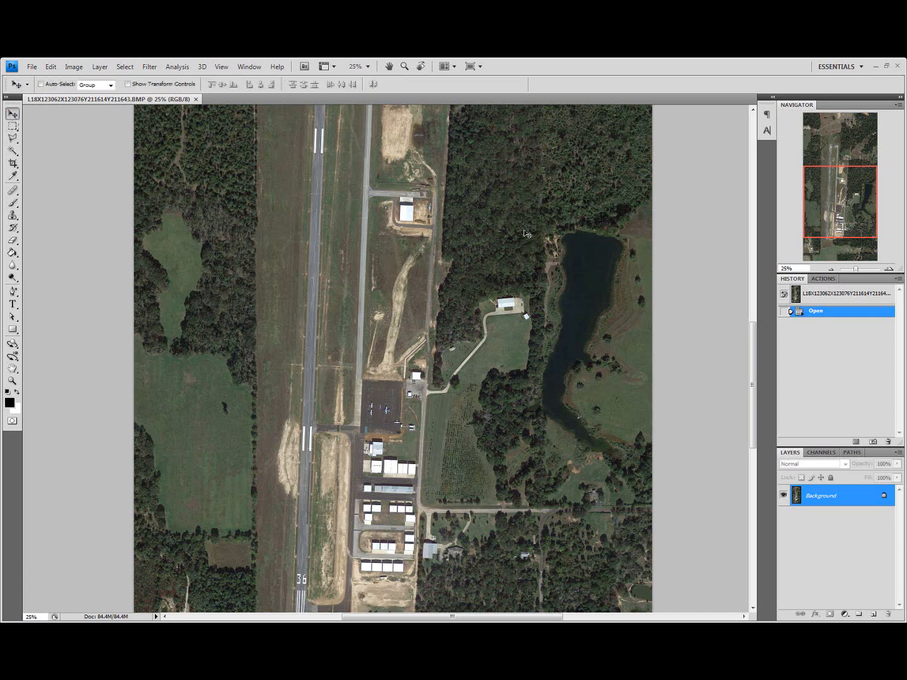
{"action": "left_click_drag", "start_coordinate": [850, 212], "coordinate": [848, 205]}
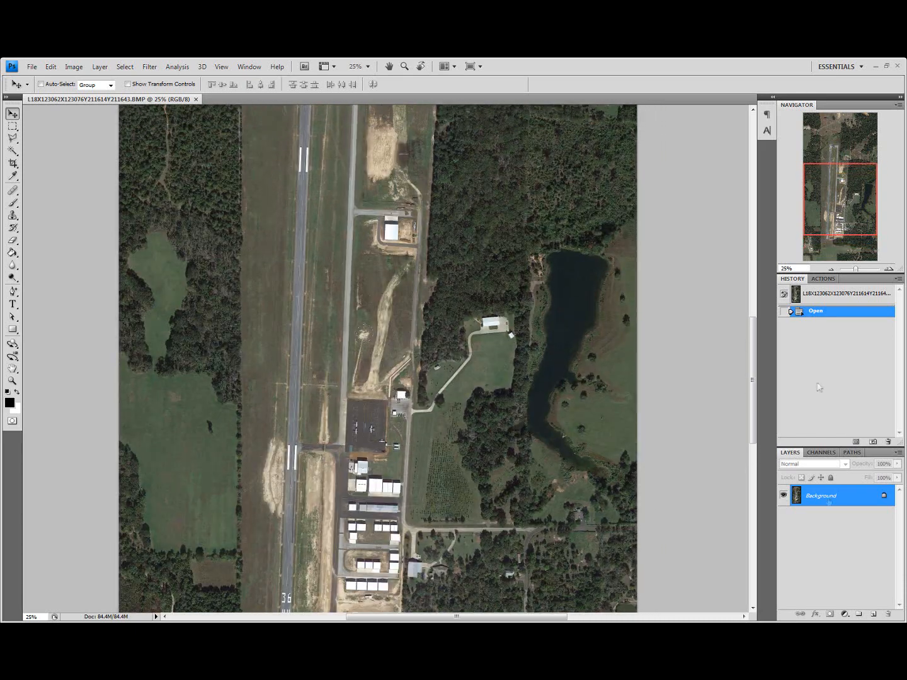
{"action": "left_click", "coordinate": [874, 616]}
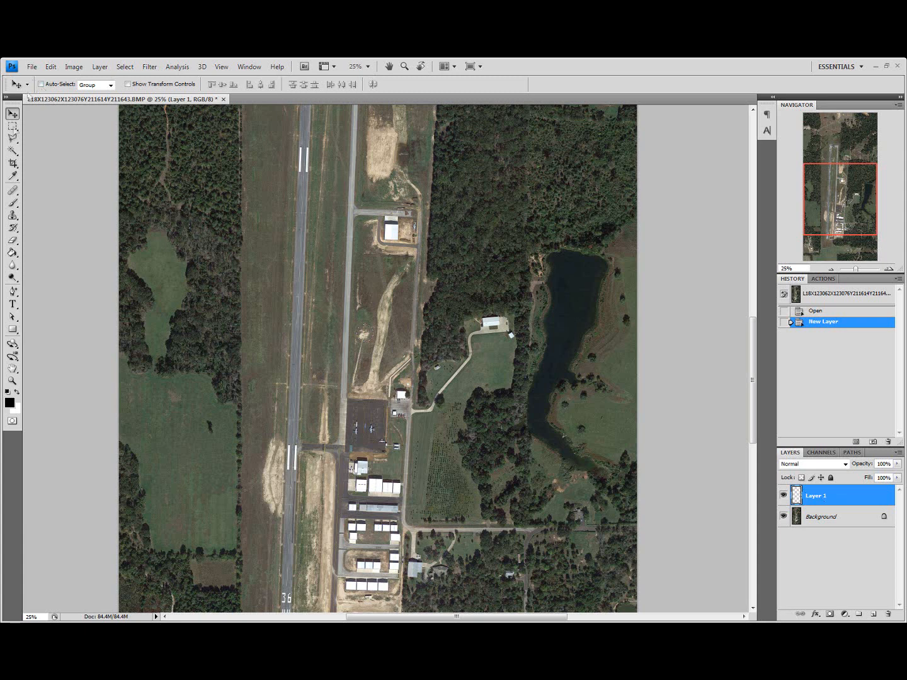
{"action": "left_click", "coordinate": [17, 394]}
{"action": "left_click", "coordinate": [13, 252]}
{"action": "left_click", "coordinate": [9, 402]}
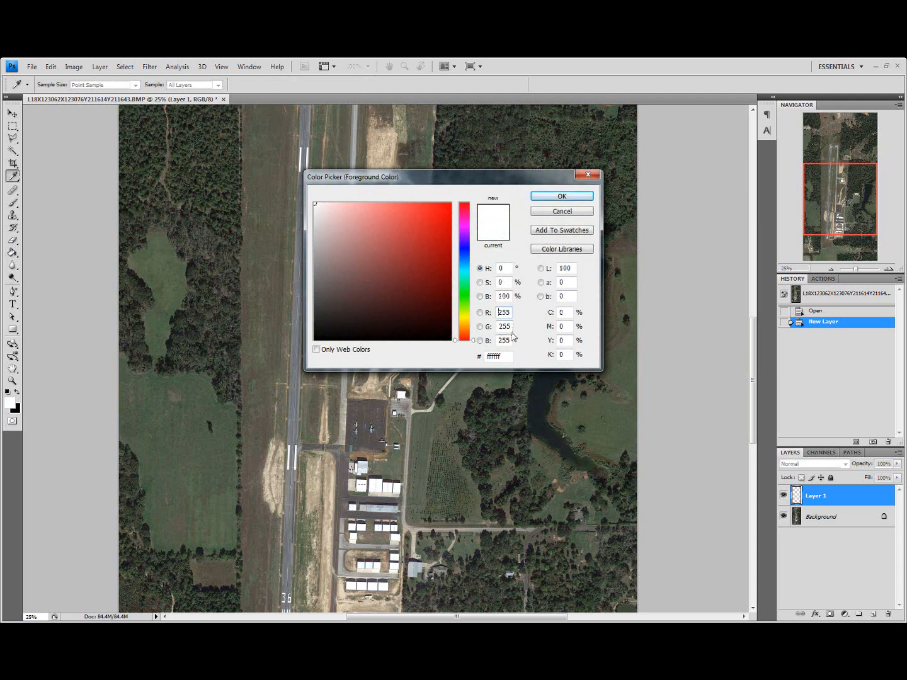
{"action": "left_click", "coordinate": [577, 197]}
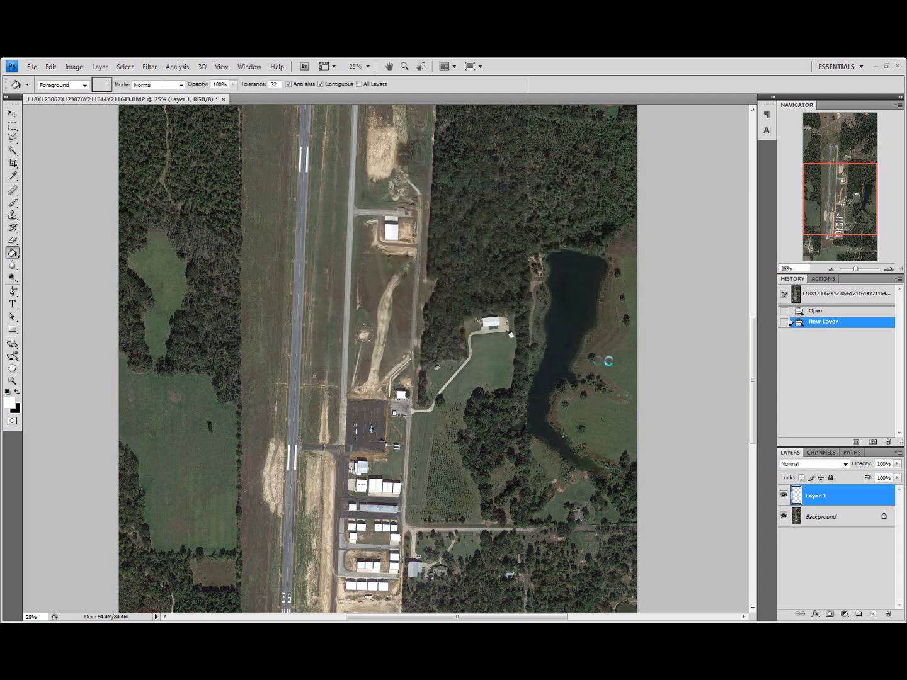
{"action": "left_click", "coordinate": [626, 356]}
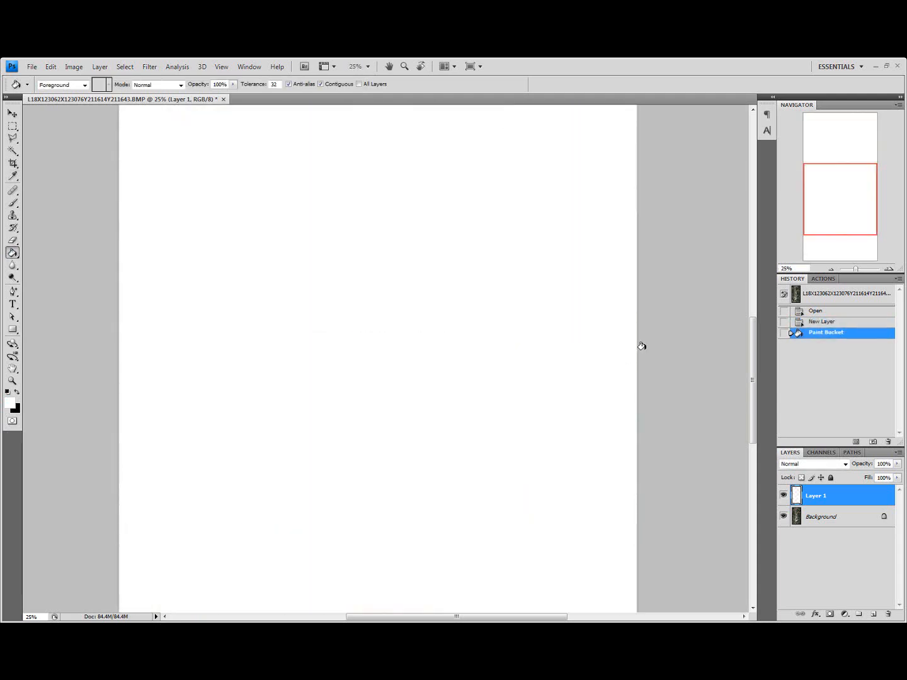
{"action": "left_click", "coordinate": [14, 113]}
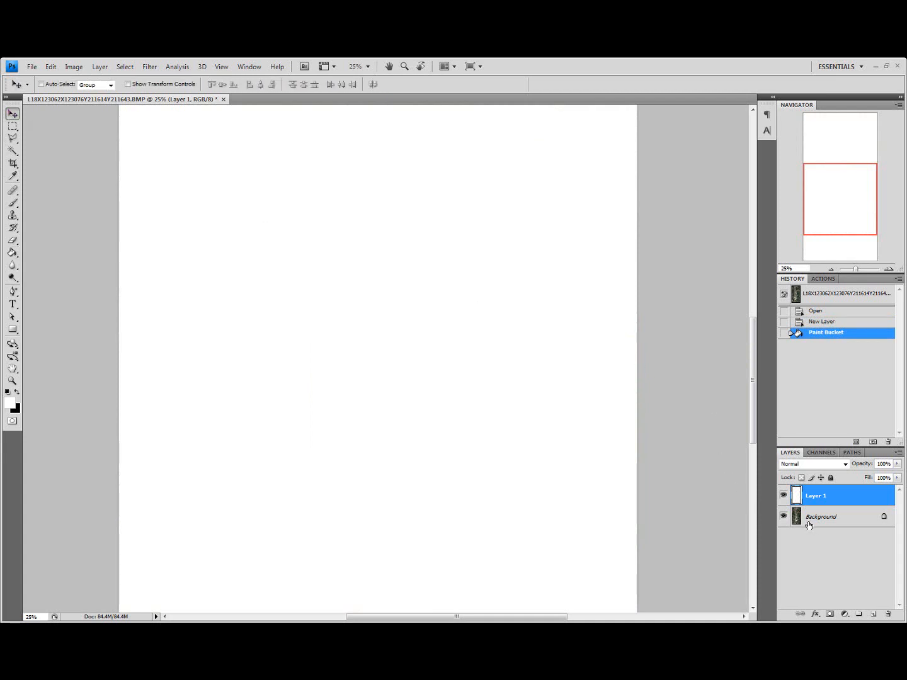
{"action": "left_click", "coordinate": [784, 497]}
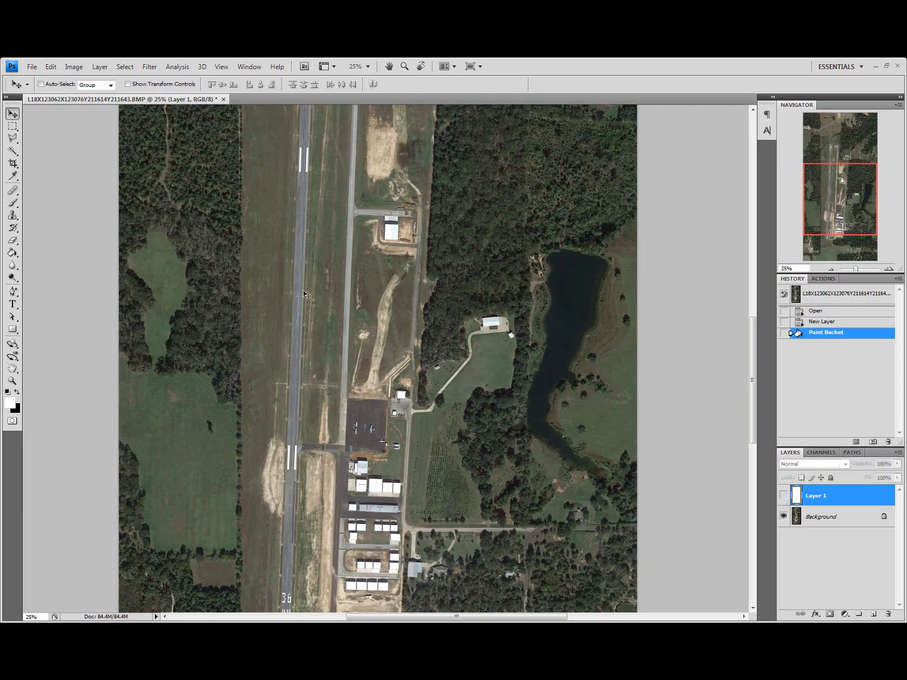
Step: Set the foreground colour to black and add another new layer above the hidden white layer
{"action": "left_click", "coordinate": [889, 270]}
{"action": "left_click", "coordinate": [889, 269]}
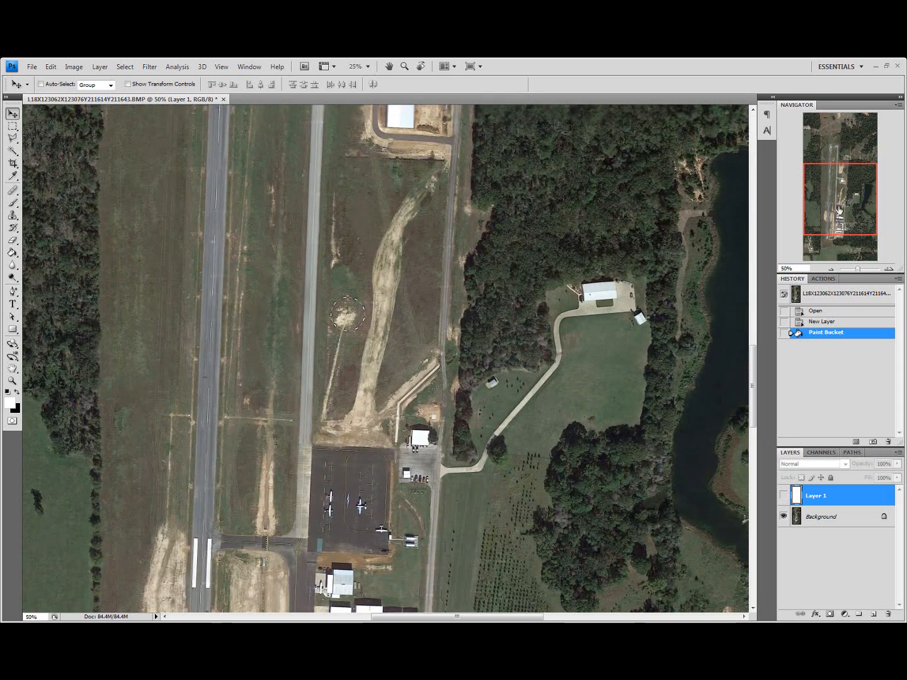
{"action": "left_click_drag", "start_coordinate": [831, 208], "coordinate": [866, 201]}
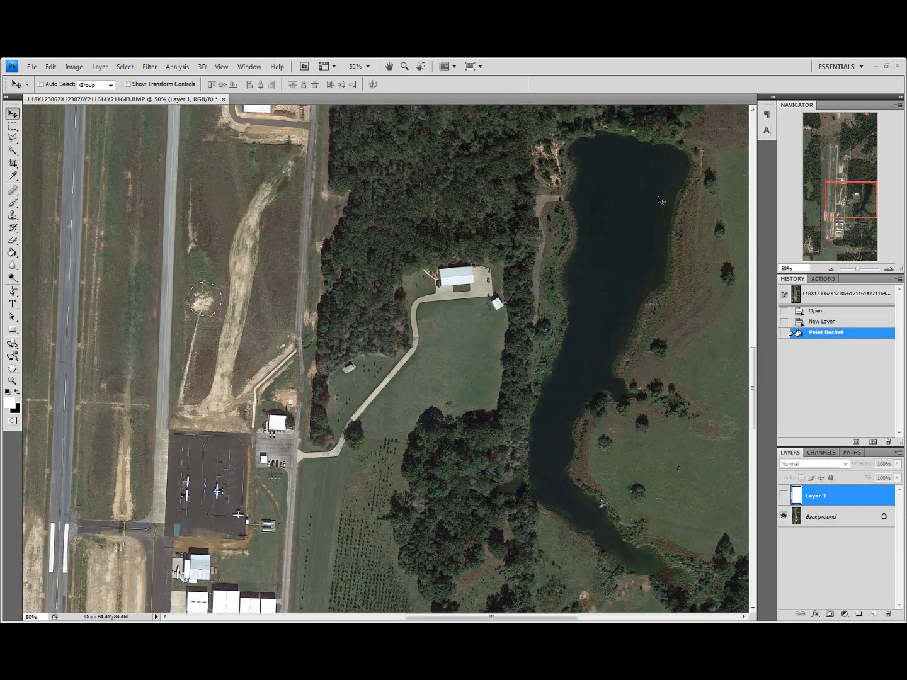
{"action": "left_click", "coordinate": [17, 392]}
{"action": "left_click", "coordinate": [9, 403]}
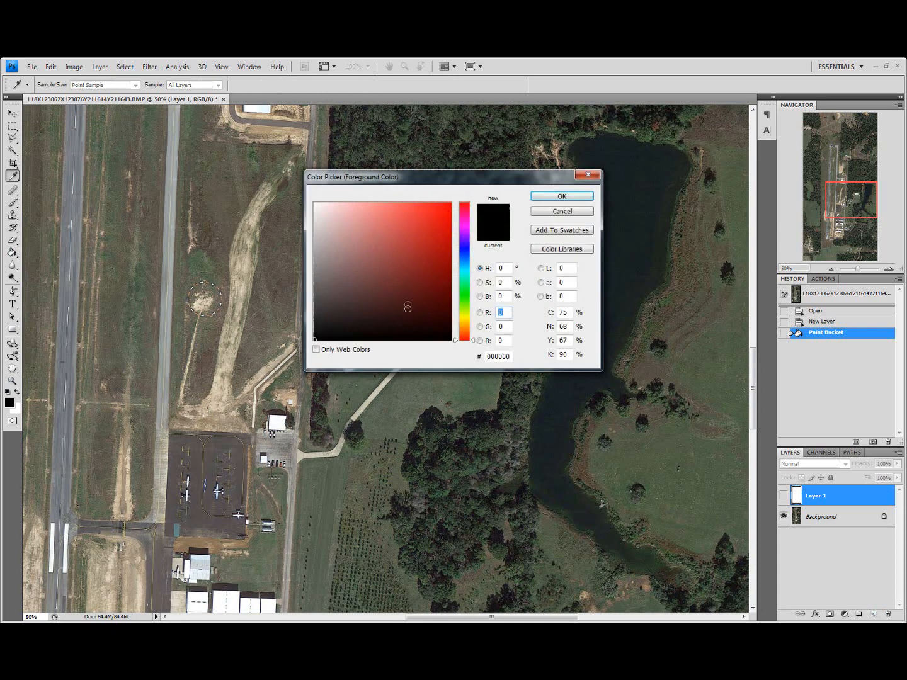
{"action": "left_click", "coordinate": [581, 197]}
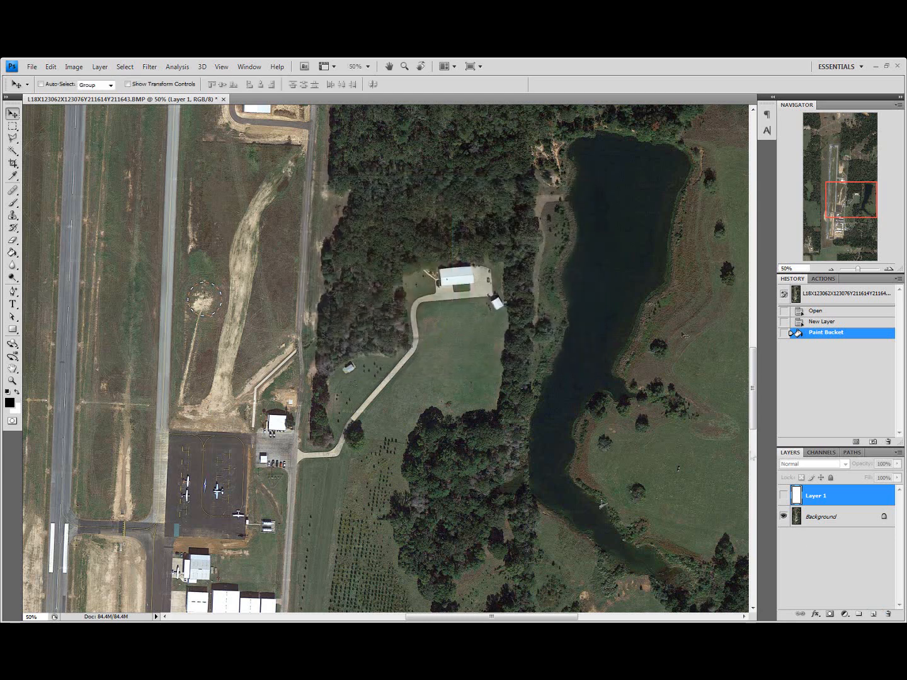
{"action": "left_click", "coordinate": [872, 615]}
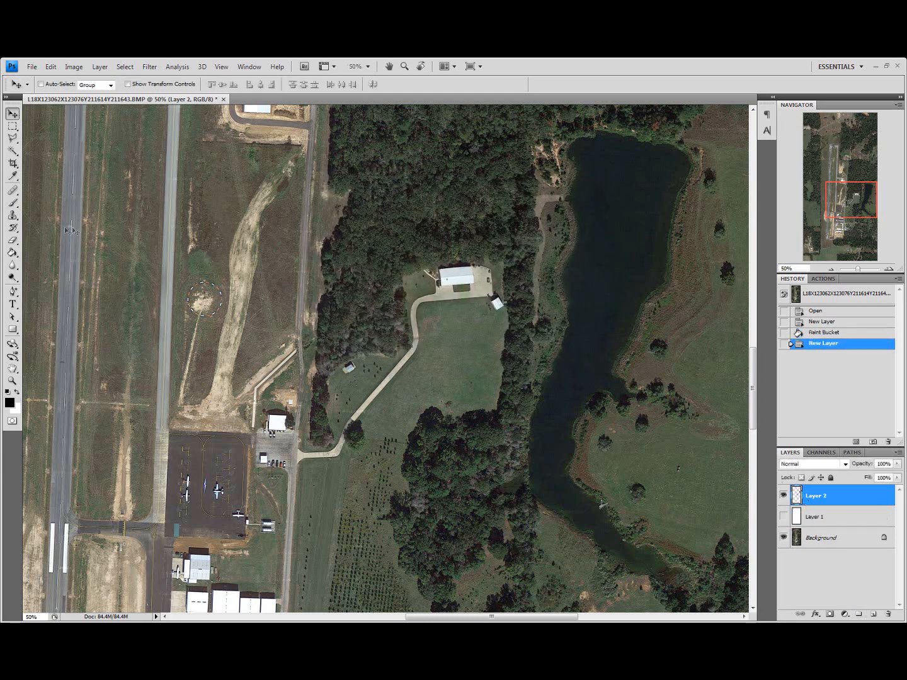
Step: Outline the lake's shoreline in black with a 25 px Brush on the new layer
{"action": "left_click", "coordinate": [12, 201]}
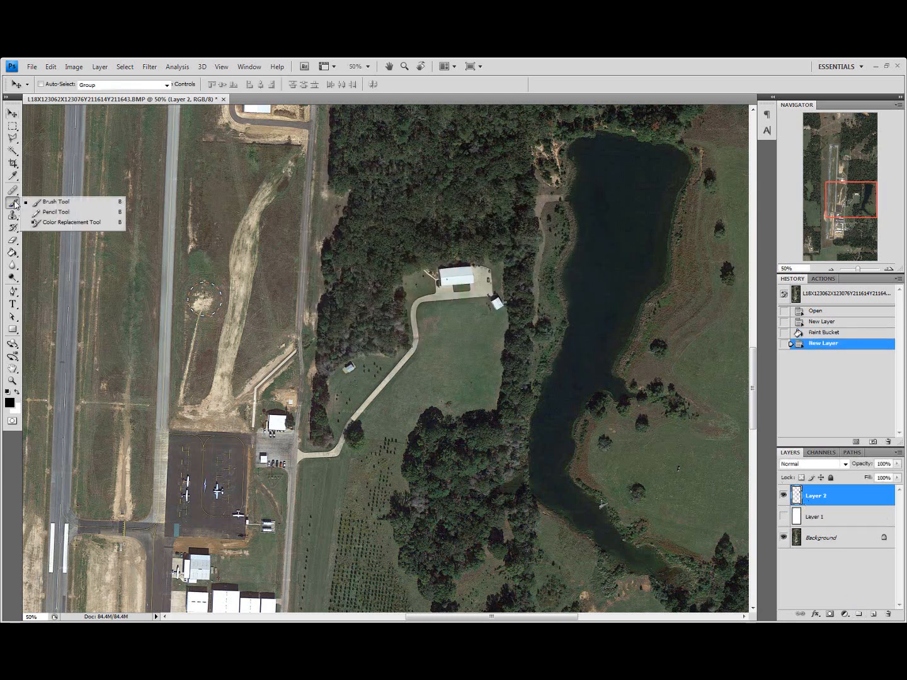
{"action": "left_click", "coordinate": [48, 199]}
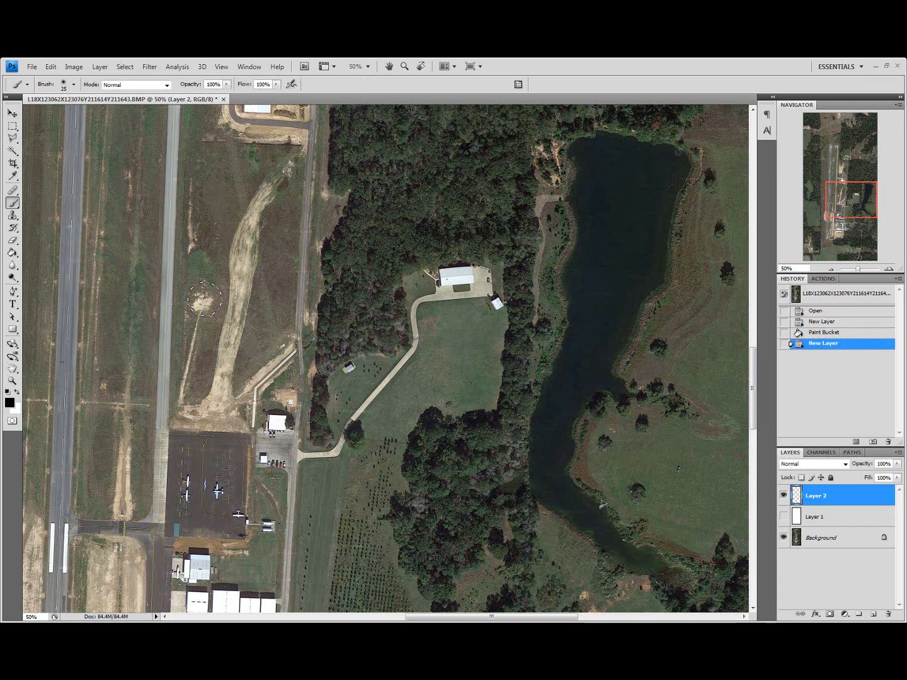
{"action": "left_click_drag", "start_coordinate": [651, 144], "coordinate": [641, 143]}
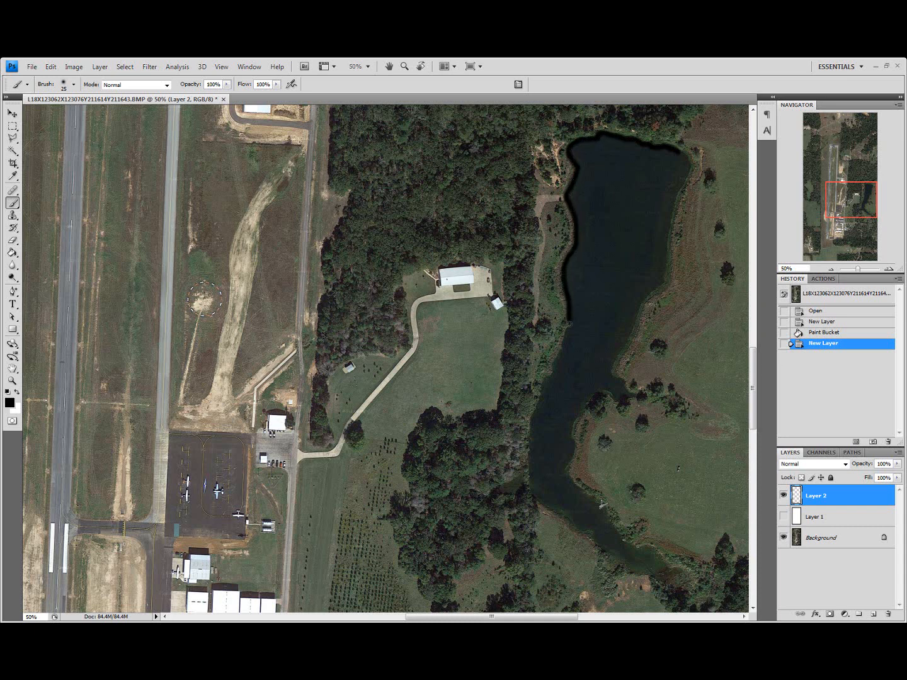
{"action": "mouse_move", "coordinate": [566, 330]}
{"action": "left_mouse_down"}
{"action": "mouse_move", "coordinate": [534, 438]}
{"action": "mouse_move", "coordinate": [541, 503]}
{"action": "mouse_move", "coordinate": [632, 569]}
{"action": "mouse_move", "coordinate": [695, 585]}
{"action": "mouse_move", "coordinate": [607, 513]}
{"action": "mouse_move", "coordinate": [566, 428]}
{"action": "mouse_move", "coordinate": [630, 393]}
{"action": "mouse_move", "coordinate": [661, 277]}
{"action": "left_mouse_up"}
{"action": "left_click_drag", "start_coordinate": [661, 274], "coordinate": [682, 150]}
{"action": "left_click", "coordinate": [678, 152]}
Step: Try to cover the lake's interior with a larger brush and to select it with the Magic Wand
{"action": "key", "text": "bracketright"}
{"action": "key", "text": "bracketright"}
{"action": "key", "text": "bracketright"}
{"action": "mouse_move", "coordinate": [637, 184]}
{"action": "left_mouse_down"}
{"action": "mouse_move", "coordinate": [624, 156]}
{"action": "mouse_move", "coordinate": [615, 155]}
{"action": "left_mouse_up"}
{"action": "key", "text": "ctrl+z"}
{"action": "key", "text": "w"}
{"action": "left_click", "coordinate": [542, 264]}
{"action": "left_click", "coordinate": [624, 253]}
{"action": "left_click", "coordinate": [629, 257]}
{"action": "left_click", "coordinate": [629, 258]}
Step: Select the lake's interior with the Polygonal Lasso, fill it with black using the Paint Bucket, and deselect
{"action": "left_click", "coordinate": [14, 139]}
{"action": "mouse_move", "coordinate": [662, 151]}
{"action": "left_mouse_down"}
{"action": "mouse_move", "coordinate": [601, 140]}
{"action": "mouse_move", "coordinate": [569, 192]}
{"action": "mouse_move", "coordinate": [575, 300]}
{"action": "mouse_move", "coordinate": [532, 459]}
{"action": "mouse_move", "coordinate": [576, 522]}
{"action": "mouse_move", "coordinate": [661, 573]}
{"action": "mouse_move", "coordinate": [661, 557]}
{"action": "mouse_move", "coordinate": [584, 495]}
{"action": "mouse_move", "coordinate": [567, 455]}
{"action": "mouse_move", "coordinate": [685, 154]}
{"action": "left_mouse_up"}
{"action": "left_click", "coordinate": [663, 149]}
{"action": "key", "text": "g"}
{"action": "left_click", "coordinate": [636, 183]}
{"action": "key", "text": "v"}
{"action": "key", "text": "ctrl+d"}
Step: Paint over the gaps between the lake's black fill and its outline with a 50 px black brush
{"action": "key", "text": "ctrl+plus"}
{"action": "key", "text": "ctrl+plus"}
{"action": "key", "text": "ctrl+plus"}
{"action": "key", "text": "ctrl+plus"}
{"action": "left_click_drag", "start_coordinate": [869, 191], "coordinate": [869, 188]}
{"action": "left_click", "coordinate": [830, 270]}
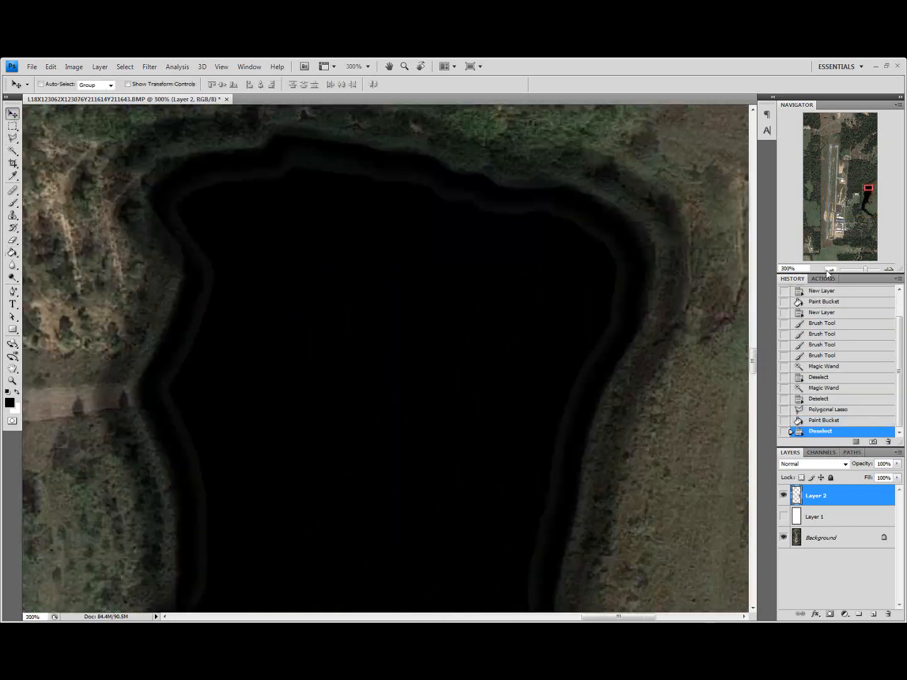
{"action": "key", "text": "b"}
{"action": "left_click", "coordinate": [298, 212]}
{"action": "key", "text": "ctrl+z"}
{"action": "key", "text": "bracketleft"}
{"action": "key", "text": "bracketleft"}
{"action": "key", "text": "bracketleft"}
{"action": "key", "text": "bracketleft"}
{"action": "key", "text": "bracketleft"}
{"action": "key", "text": "bracketleft"}
{"action": "key", "text": "bracketleft"}
{"action": "mouse_move", "coordinate": [335, 176]}
{"action": "left_mouse_down"}
{"action": "mouse_move", "coordinate": [182, 207]}
{"action": "mouse_move", "coordinate": [189, 495]}
{"action": "left_mouse_up"}
{"action": "mouse_move", "coordinate": [362, 180]}
{"action": "left_mouse_down"}
{"action": "mouse_move", "coordinate": [617, 292]}
{"action": "mouse_move", "coordinate": [572, 425]}
{"action": "left_mouse_up"}
{"action": "left_click_drag", "start_coordinate": [479, 456], "coordinate": [456, 237]}
{"action": "left_click_drag", "start_coordinate": [543, 205], "coordinate": [490, 485]}
{"action": "left_click_drag", "start_coordinate": [173, 280], "coordinate": [138, 507]}
{"action": "left_click_drag", "start_coordinate": [162, 409], "coordinate": [196, 288]}
{"action": "mouse_move", "coordinate": [183, 331]}
{"action": "left_mouse_down"}
{"action": "mouse_move", "coordinate": [197, 541]}
{"action": "mouse_move", "coordinate": [190, 576]}
{"action": "left_mouse_up"}
{"action": "mouse_move", "coordinate": [507, 387]}
{"action": "left_mouse_down"}
{"action": "mouse_move", "coordinate": [418, 519]}
{"action": "mouse_move", "coordinate": [410, 552]}
{"action": "left_mouse_up"}
{"action": "mouse_move", "coordinate": [457, 501]}
{"action": "left_mouse_down"}
{"action": "mouse_move", "coordinate": [518, 214]}
{"action": "mouse_move", "coordinate": [396, 443]}
{"action": "mouse_move", "coordinate": [410, 529]}
{"action": "mouse_move", "coordinate": [296, 560]}
{"action": "left_mouse_up"}
{"action": "left_click_drag", "start_coordinate": [254, 277], "coordinate": [190, 447]}
{"action": "mouse_move", "coordinate": [157, 567]}
{"action": "left_mouse_down"}
{"action": "mouse_move", "coordinate": [207, 403]}
{"action": "mouse_move", "coordinate": [303, 253]}
{"action": "left_mouse_up"}
{"action": "left_click_drag", "start_coordinate": [259, 305], "coordinate": [235, 504]}
{"action": "left_click_drag", "start_coordinate": [409, 239], "coordinate": [346, 592]}
{"action": "mouse_move", "coordinate": [243, 577]}
{"action": "left_mouse_down"}
{"action": "mouse_move", "coordinate": [233, 325]}
{"action": "mouse_move", "coordinate": [377, 451]}
{"action": "left_mouse_up"}
{"action": "left_click_drag", "start_coordinate": [368, 327], "coordinate": [470, 416]}
{"action": "mouse_move", "coordinate": [390, 469]}
{"action": "left_mouse_down"}
{"action": "mouse_move", "coordinate": [305, 314]}
{"action": "mouse_move", "coordinate": [461, 428]}
{"action": "mouse_move", "coordinate": [567, 479]}
{"action": "mouse_move", "coordinate": [661, 503]}
{"action": "mouse_move", "coordinate": [538, 435]}
{"action": "left_mouse_up"}
Step: Show the white layer temporarily and paint out the light gaps along the edges of the black lake shape
{"action": "key", "text": "ctrl+minus"}
{"action": "key", "text": "ctrl+minus"}
{"action": "left_click_drag", "start_coordinate": [866, 210], "coordinate": [858, 200]}
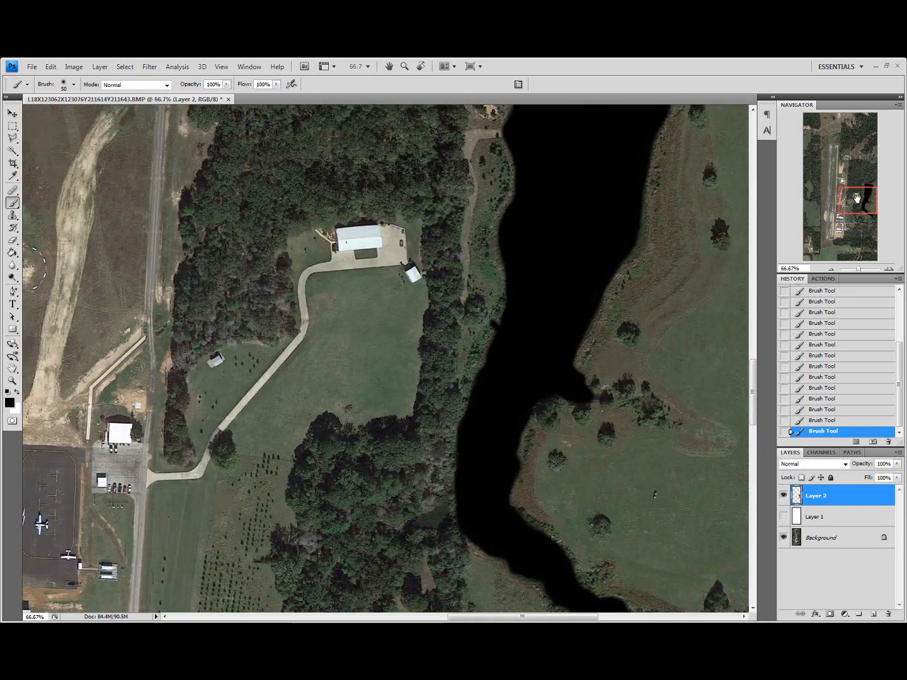
{"action": "left_click", "coordinate": [831, 270]}
{"action": "left_click", "coordinate": [782, 516]}
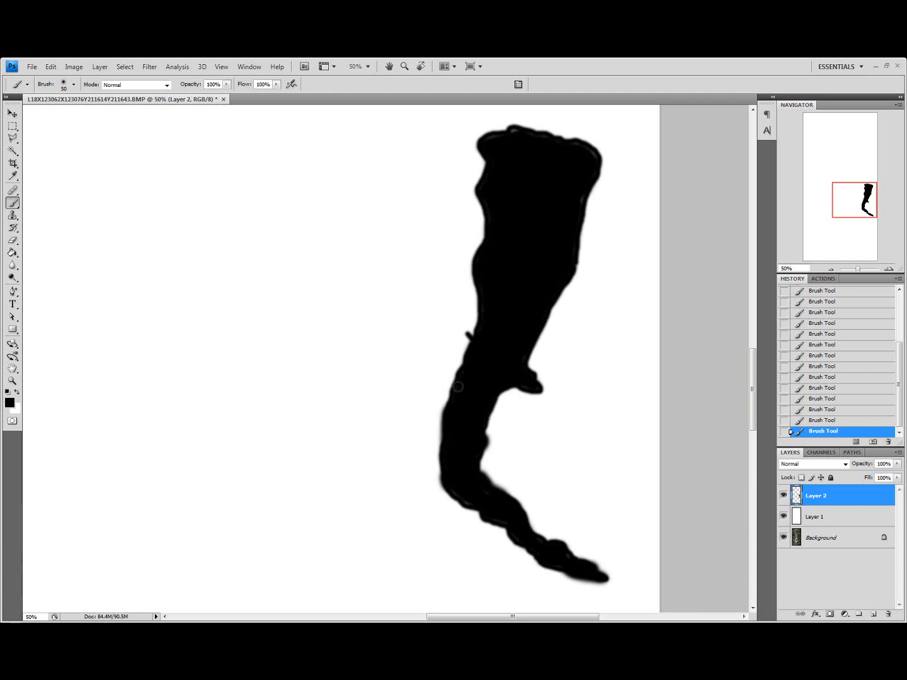
{"action": "mouse_move", "coordinate": [458, 492]}
{"action": "left_mouse_down"}
{"action": "mouse_move", "coordinate": [486, 501]}
{"action": "mouse_move", "coordinate": [534, 542]}
{"action": "left_mouse_up"}
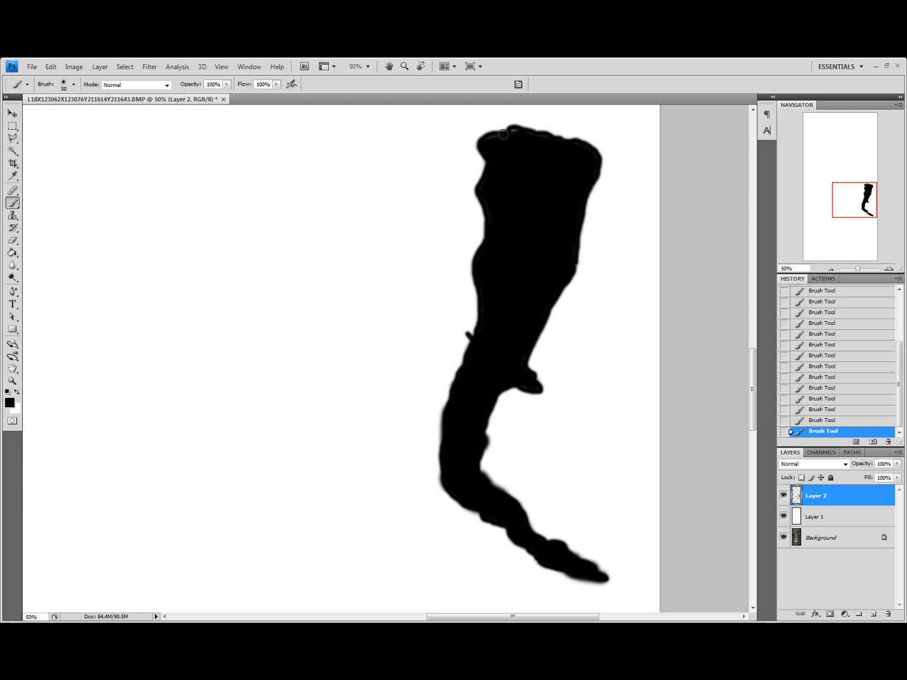
{"action": "mouse_move", "coordinate": [514, 134]}
{"action": "left_mouse_down"}
{"action": "mouse_move", "coordinate": [491, 138]}
{"action": "mouse_move", "coordinate": [547, 168]}
{"action": "left_mouse_up"}
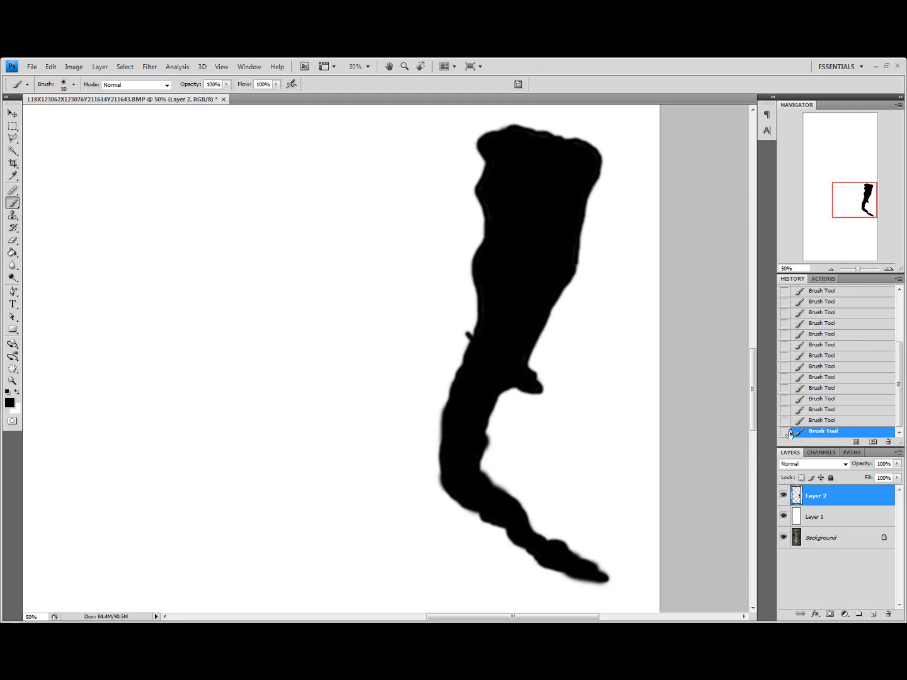
{"action": "left_click", "coordinate": [784, 516]}
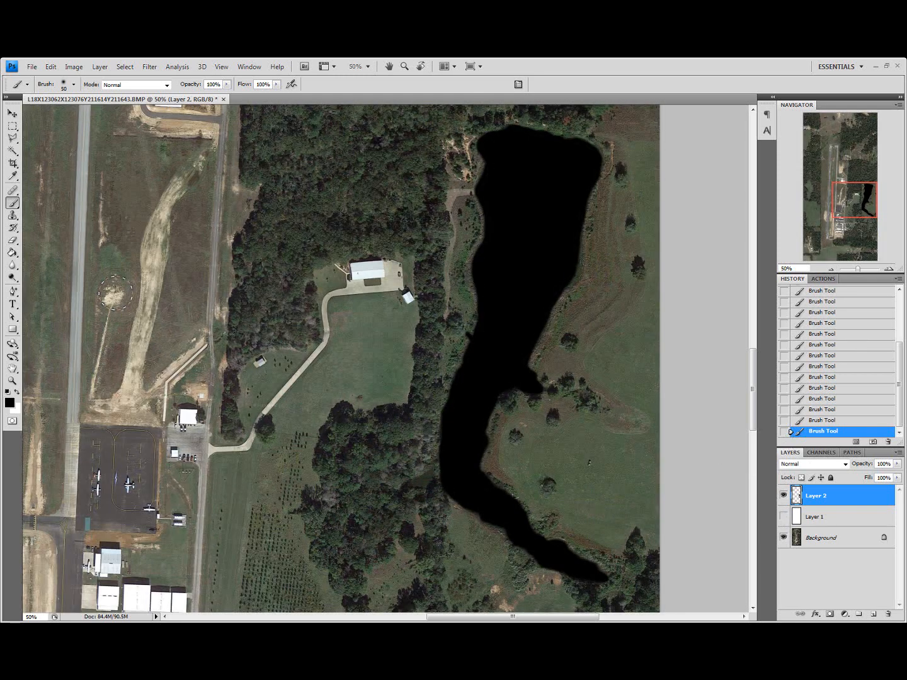
Step: Show the white layer again and add a new layer directly above the Background
{"action": "left_click_drag", "start_coordinate": [867, 197], "coordinate": [874, 202]}
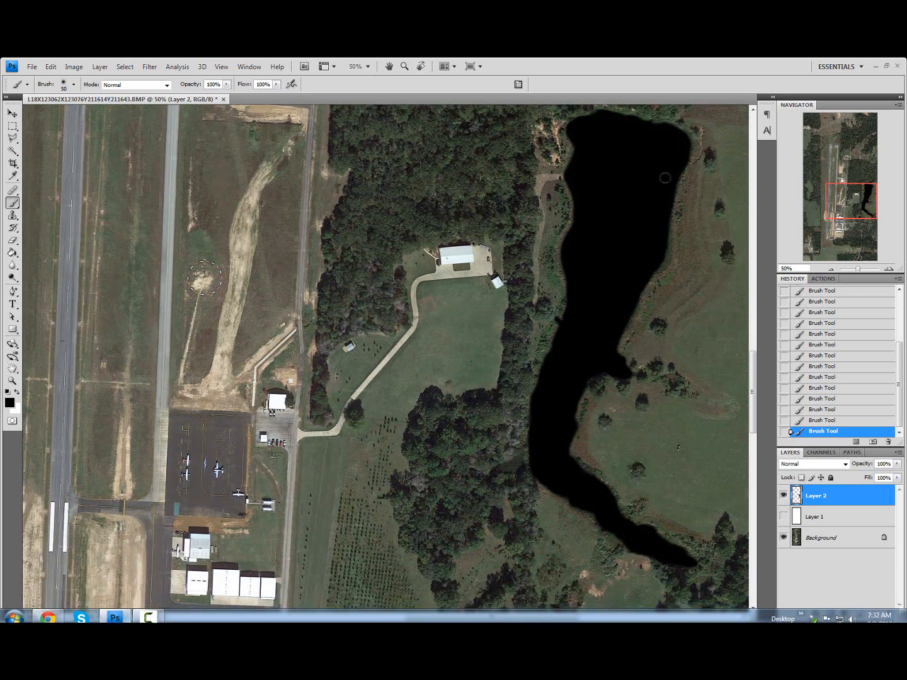
{"action": "left_click_drag", "start_coordinate": [881, 198], "coordinate": [858, 199]}
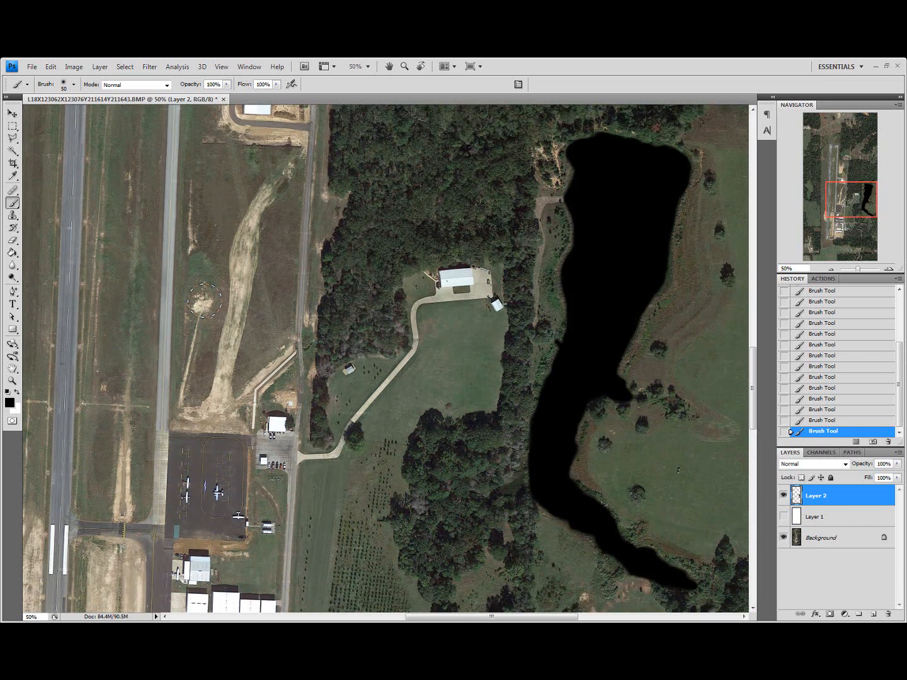
{"action": "left_click_drag", "start_coordinate": [854, 206], "coordinate": [836, 128]}
{"action": "left_click", "coordinate": [832, 269]}
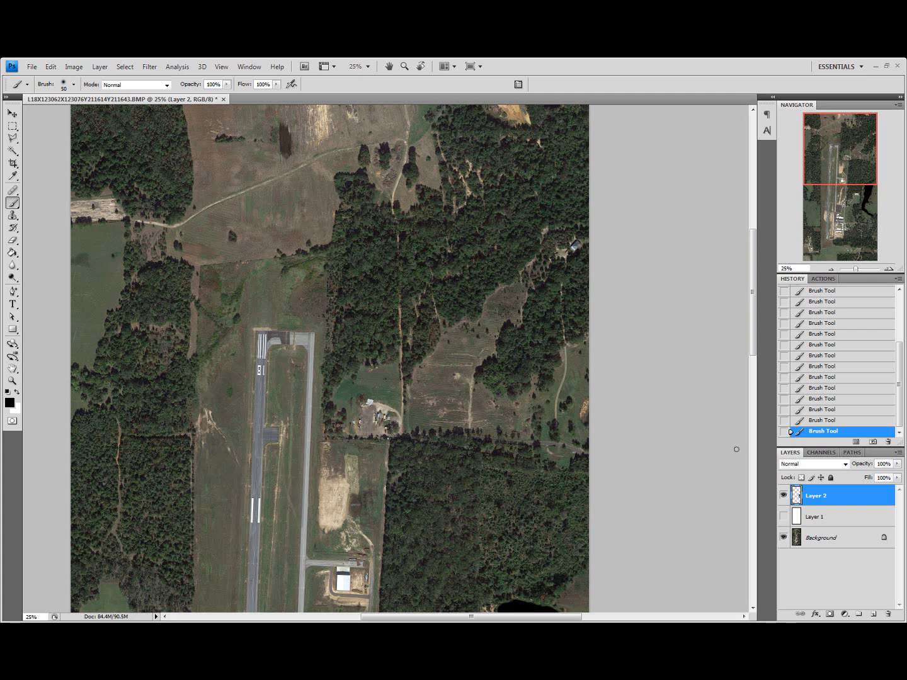
{"action": "left_click", "coordinate": [783, 516]}
{"action": "left_click", "coordinate": [823, 518]}
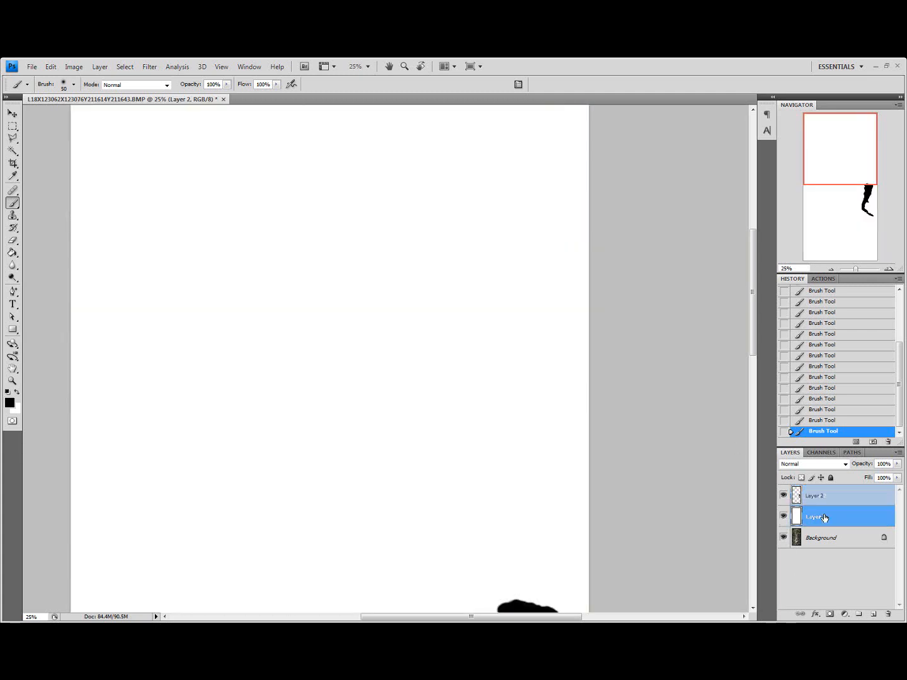
{"action": "left_click_drag", "start_coordinate": [842, 164], "coordinate": [848, 188]}
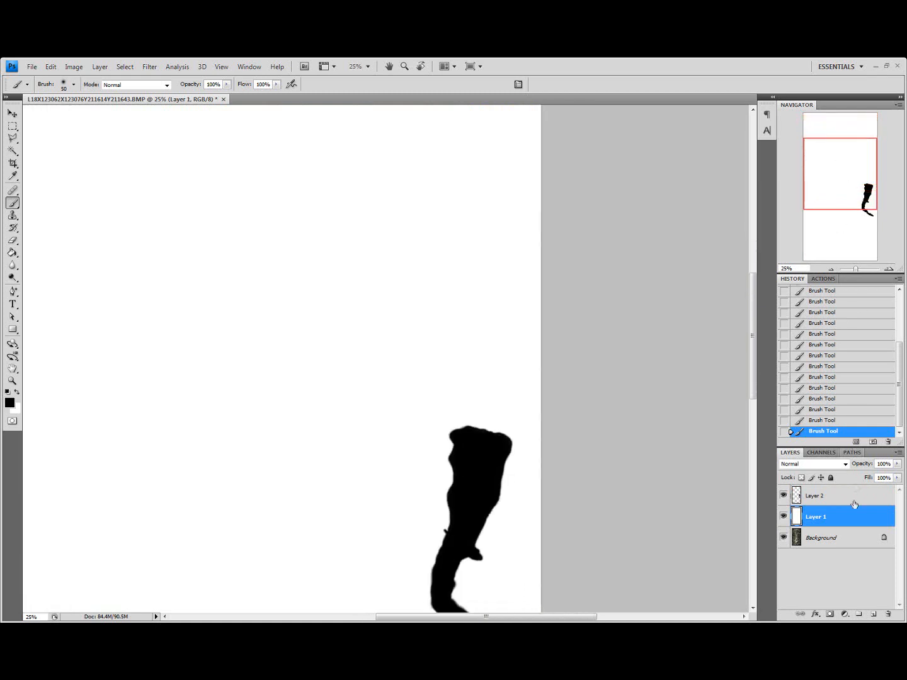
{"action": "left_click", "coordinate": [847, 537]}
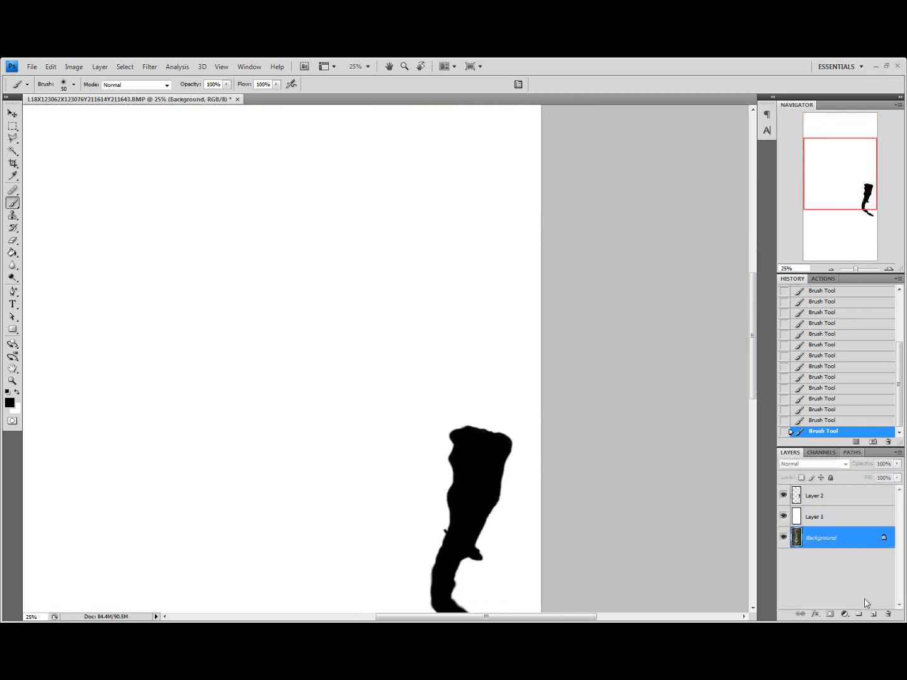
{"action": "left_click", "coordinate": [872, 614]}
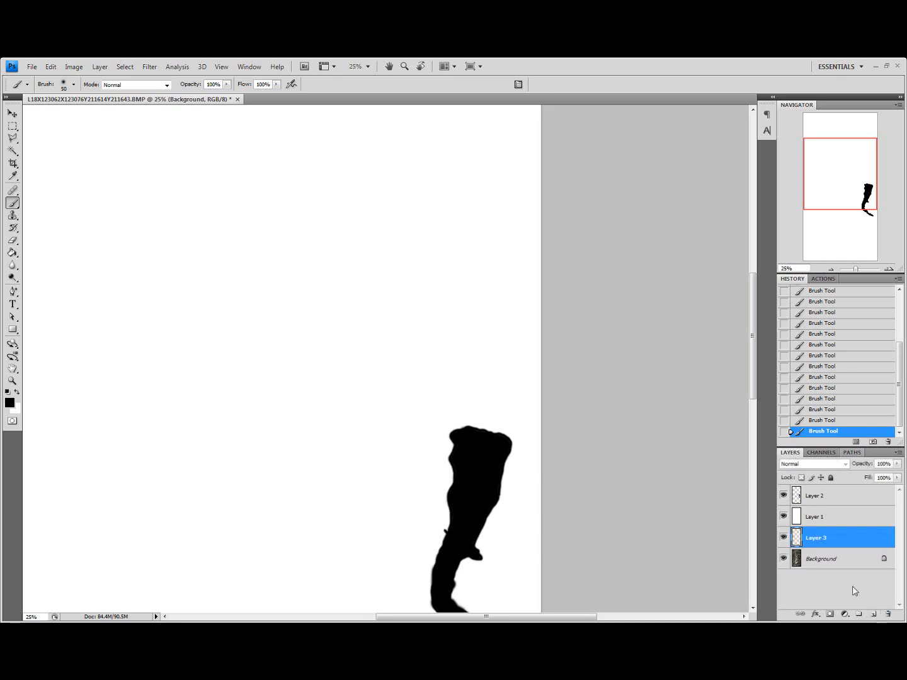
Step: Fill the new layer above the Background with black using the Paint Bucket and hide the lake layer
{"action": "left_click", "coordinate": [13, 252]}
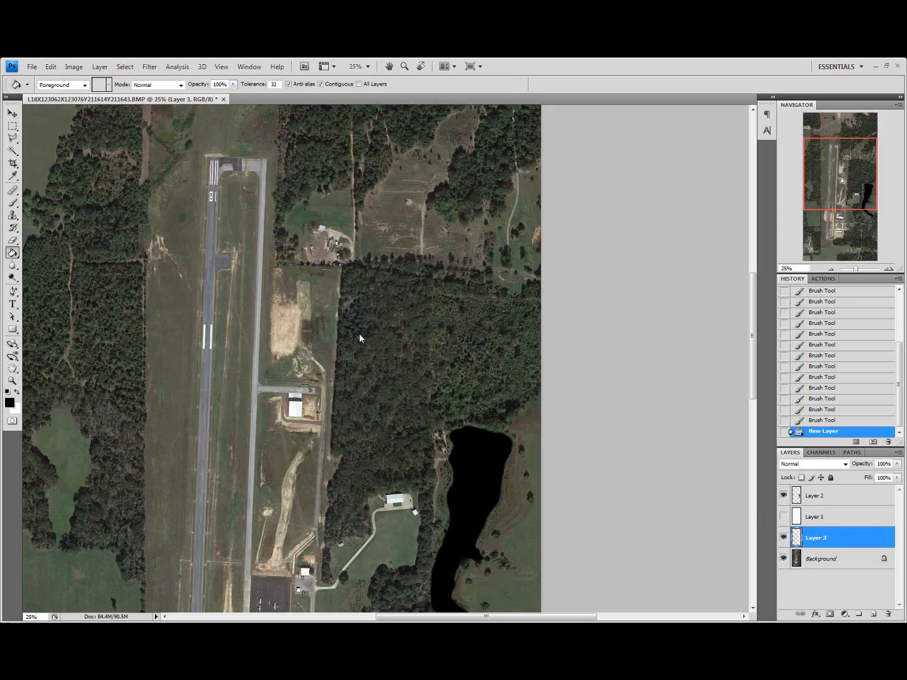
{"action": "left_click", "coordinate": [359, 333]}
{"action": "left_click", "coordinate": [785, 496]}
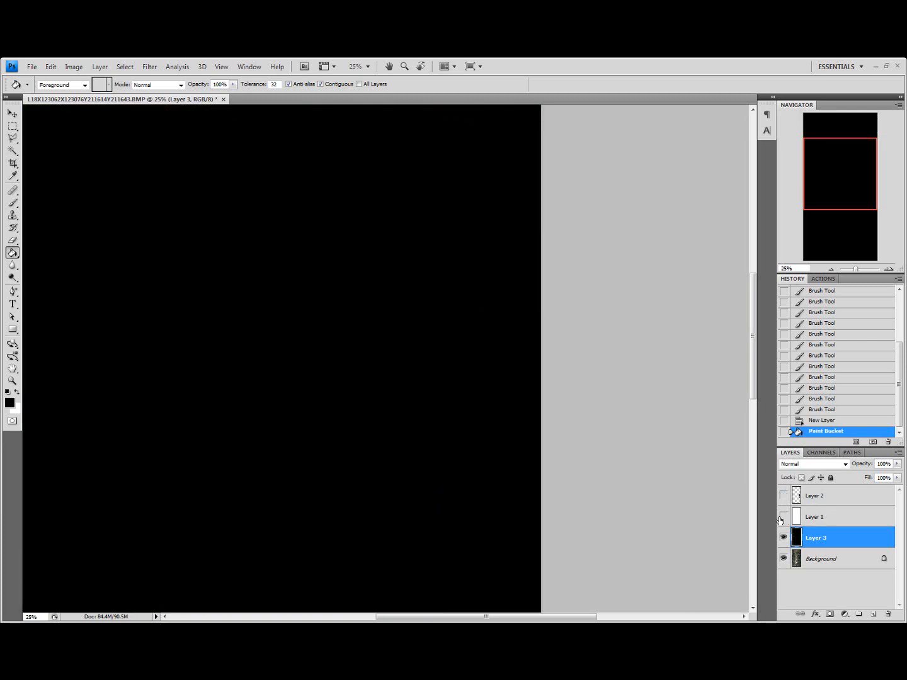
{"action": "left_click", "coordinate": [783, 516]}
{"action": "left_click", "coordinate": [13, 126]}
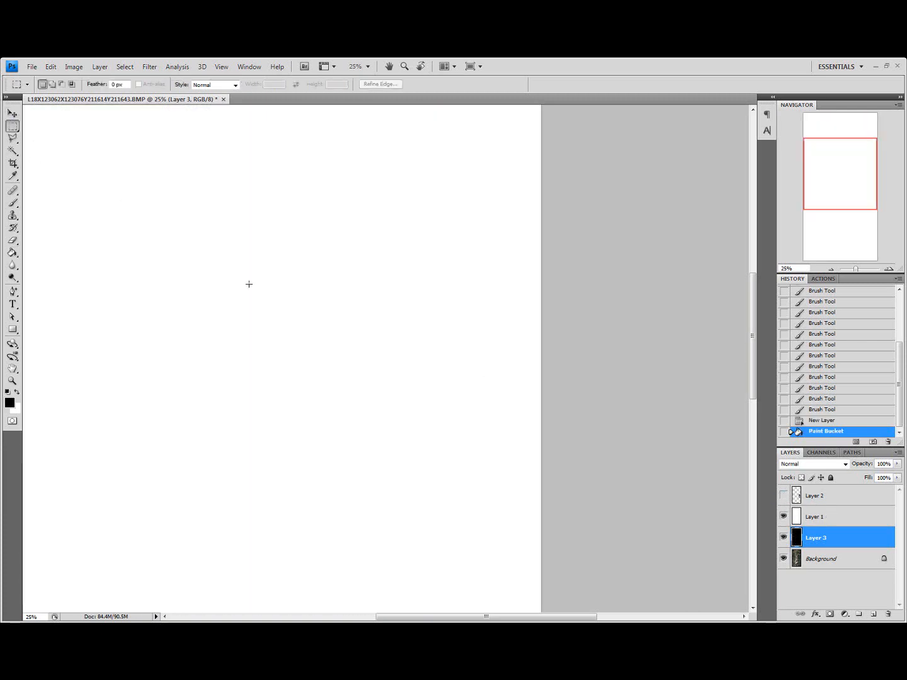
{"action": "key", "text": "ctrl+a"}
{"action": "left_click", "coordinate": [816, 147]}
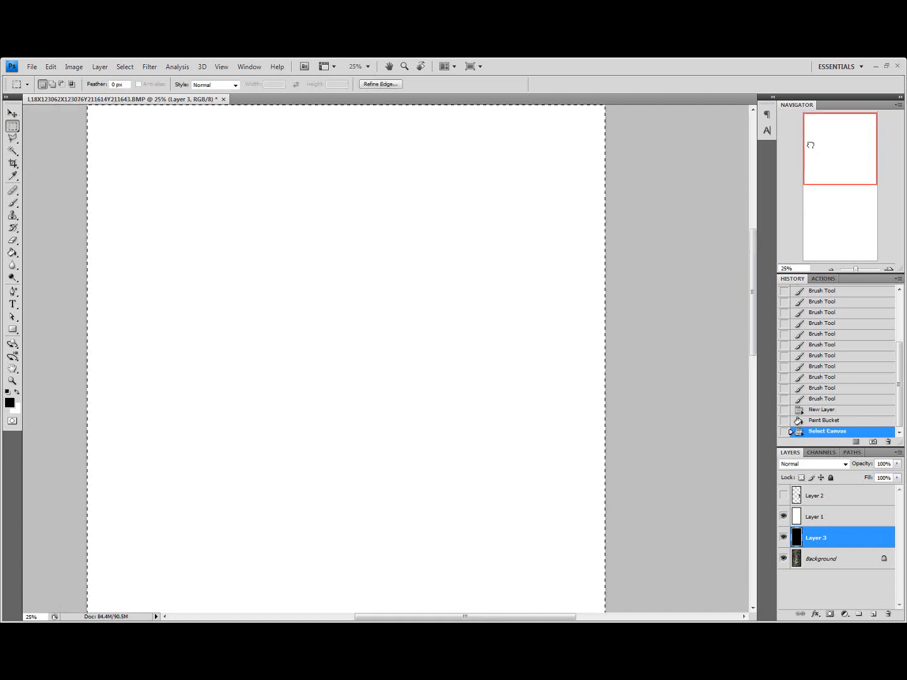
{"action": "left_click", "coordinate": [129, 66]}
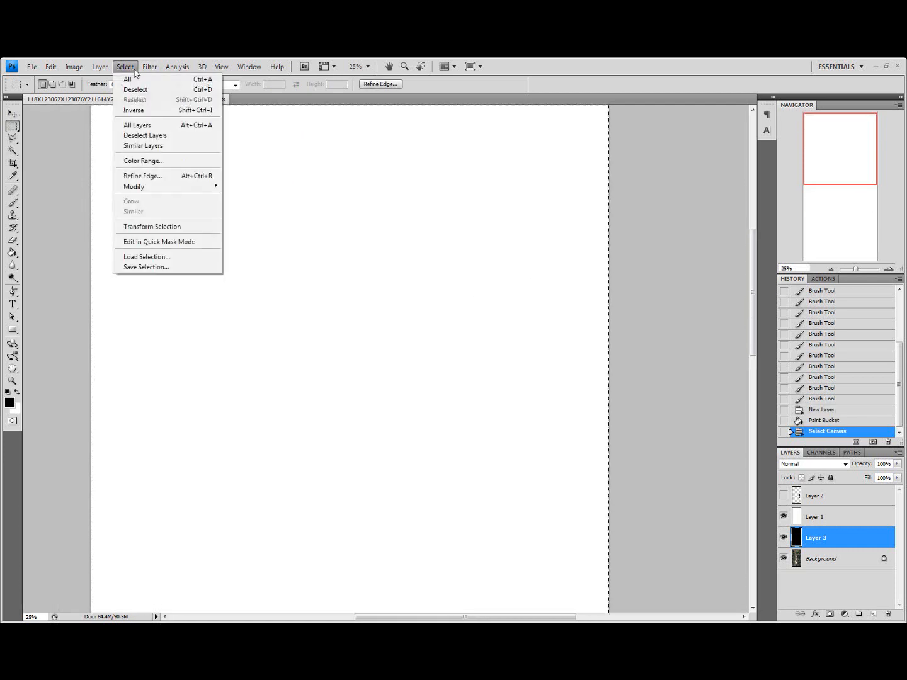
{"action": "mouse_move", "coordinate": [201, 187]}
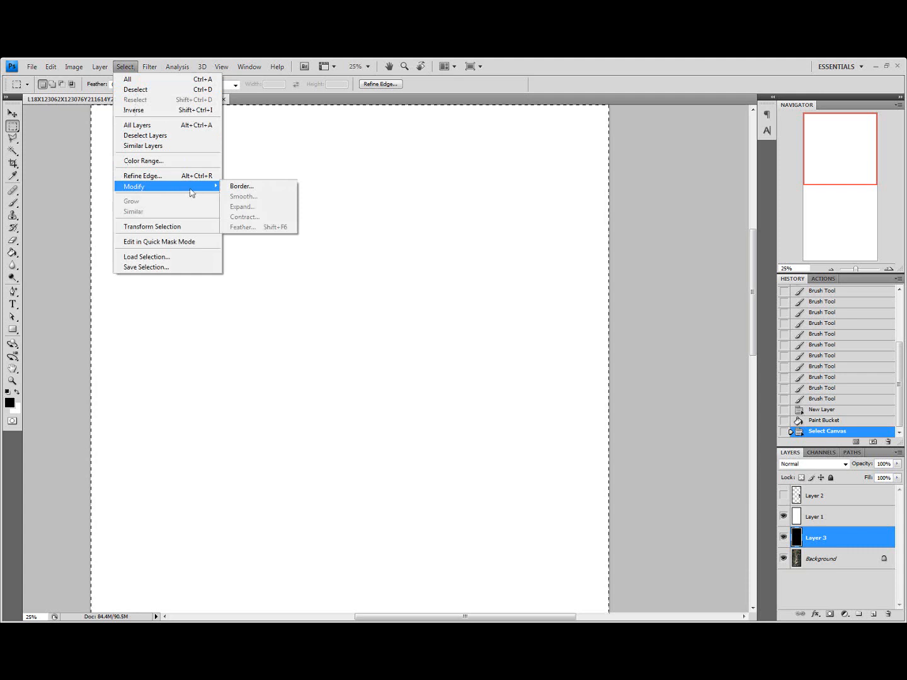
{"action": "left_click", "coordinate": [237, 187]}
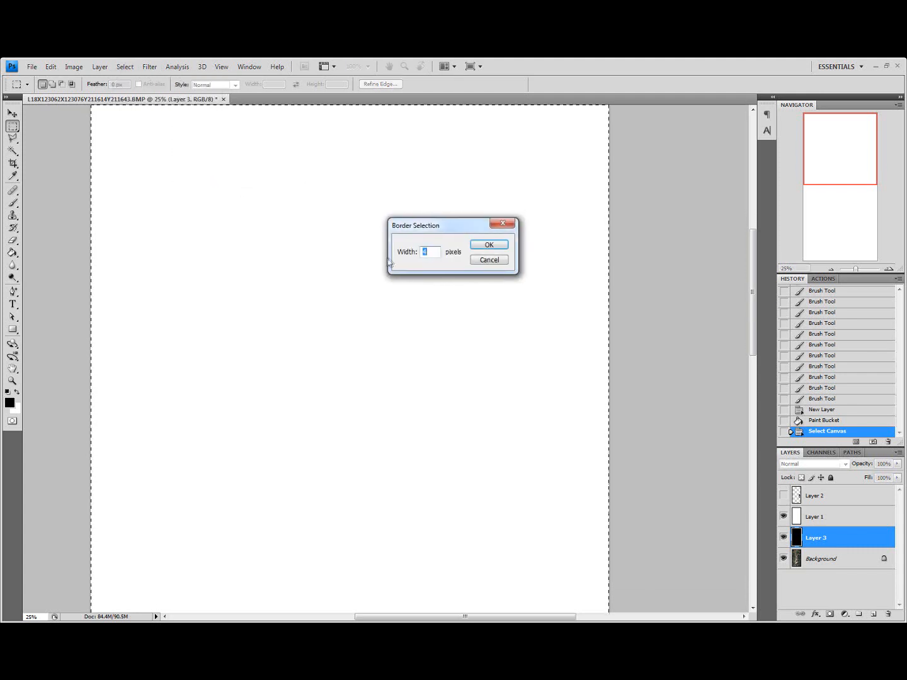
{"action": "left_click", "coordinate": [492, 260]}
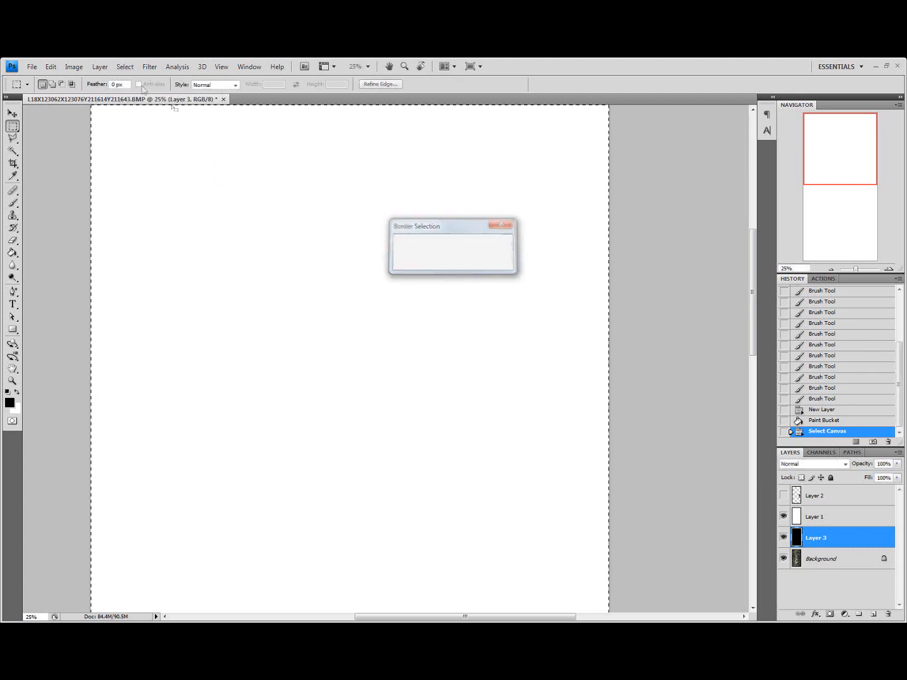
{"action": "left_click", "coordinate": [100, 67]}
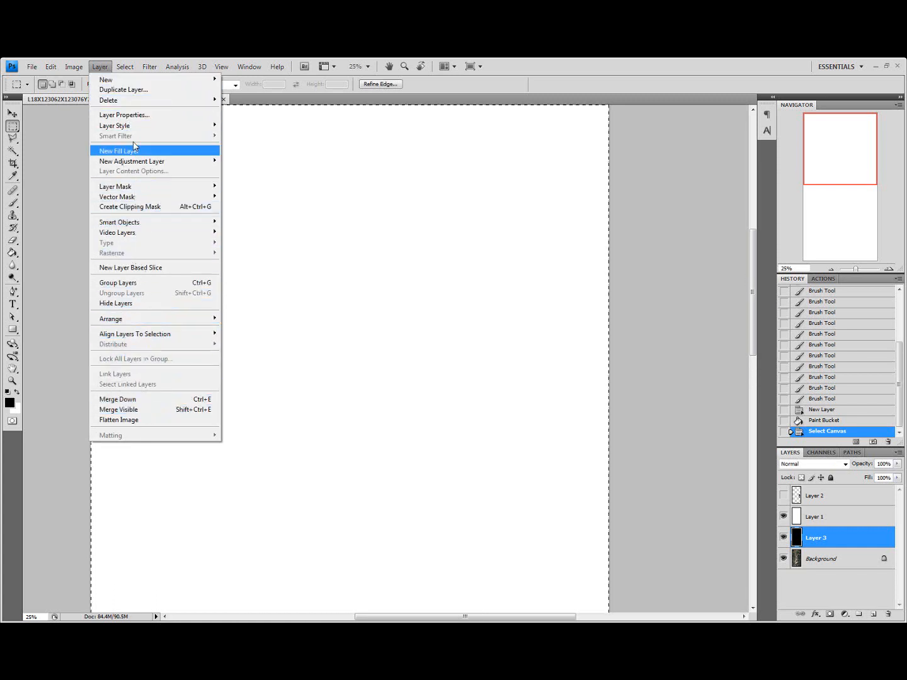
{"action": "mouse_move", "coordinate": [125, 66]}
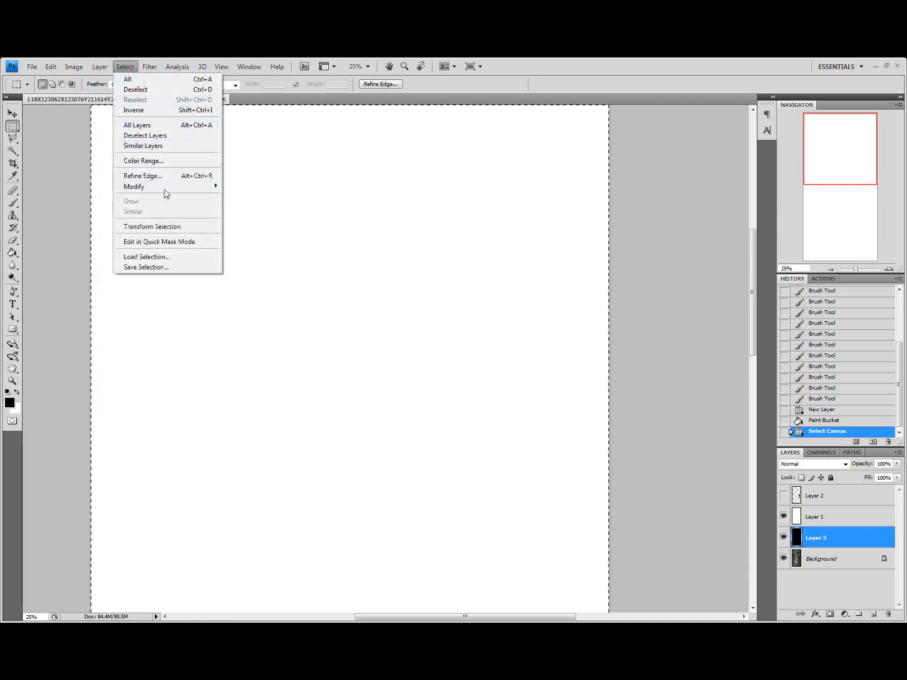
{"action": "mouse_move", "coordinate": [167, 190]}
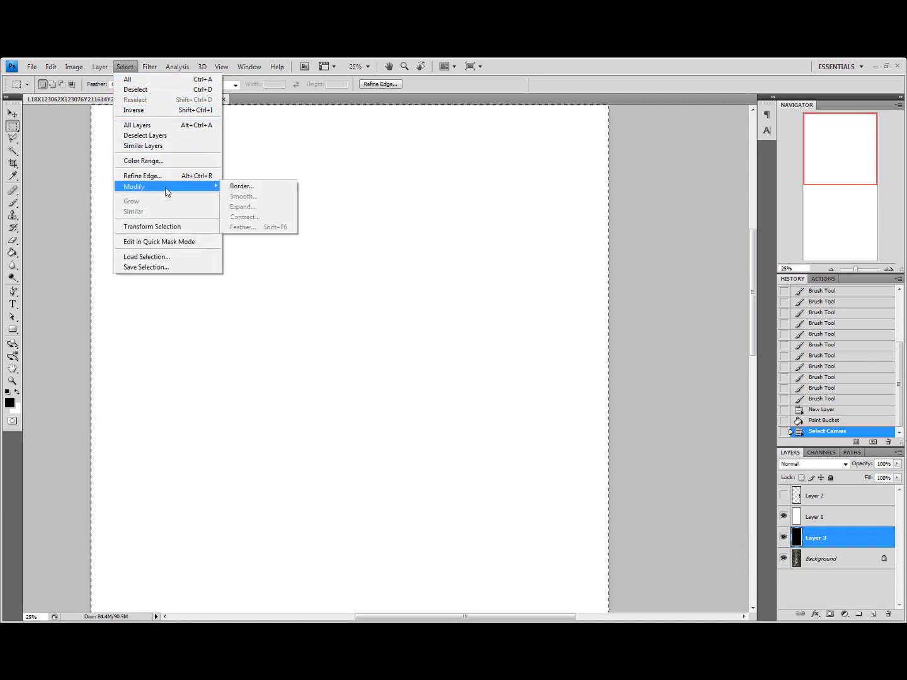
{"action": "left_click", "coordinate": [54, 221]}
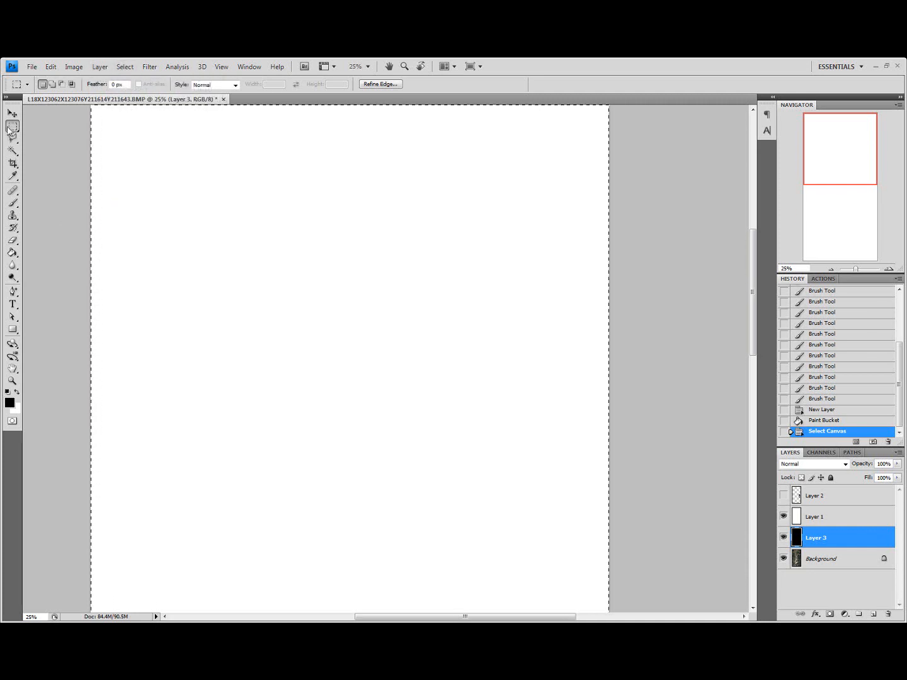
{"action": "left_click", "coordinate": [107, 142]}
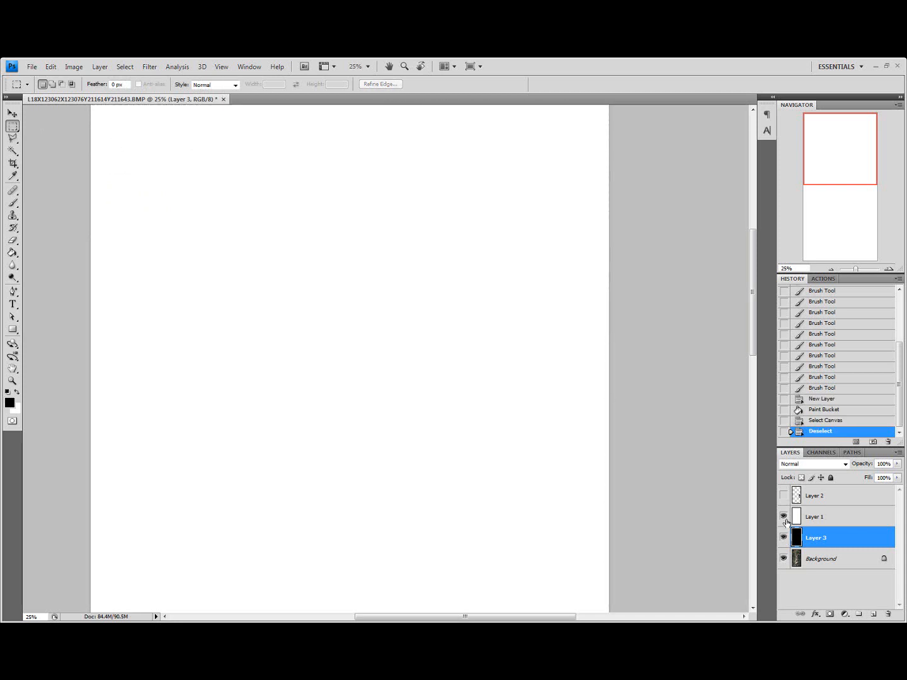
Step: Delete the black-filled layer above the Background and show the lake layer again
{"action": "left_click", "coordinate": [889, 615]}
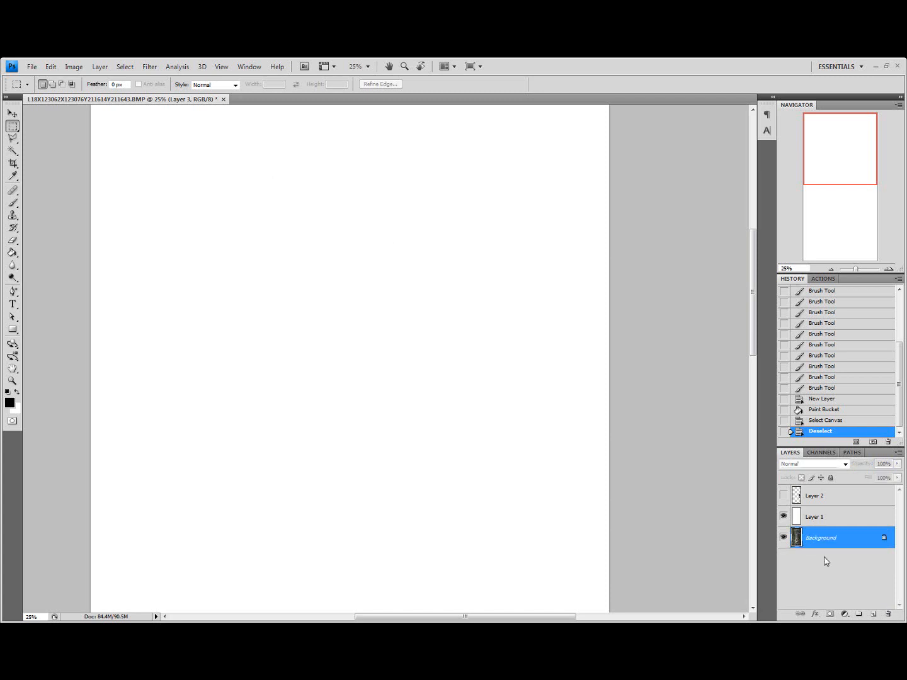
{"action": "left_click", "coordinate": [784, 497]}
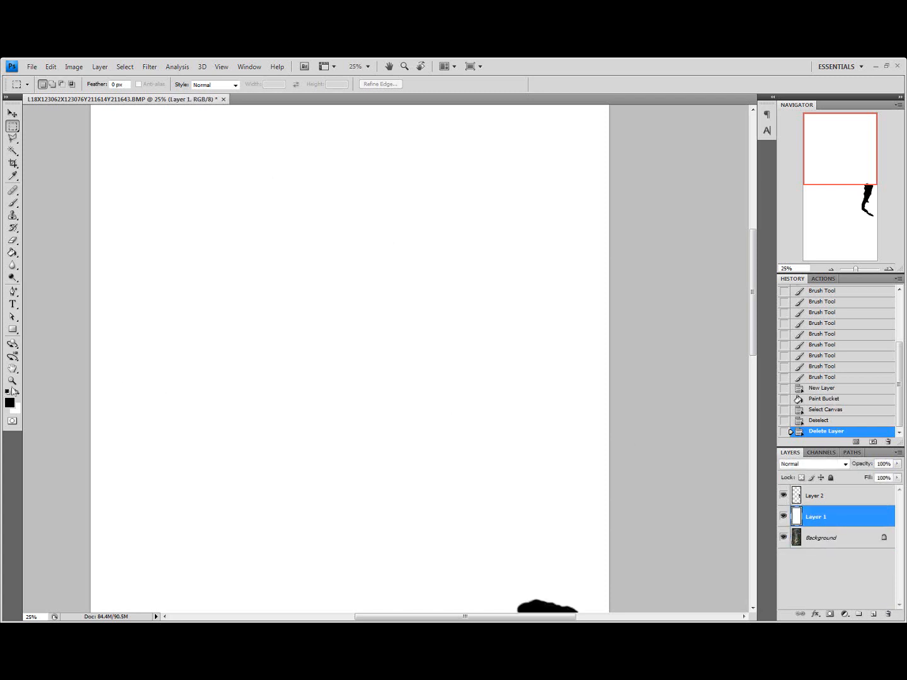
Step: Paint a thin black border along all four edges of the white layer with a 90 px brush
{"action": "left_click", "coordinate": [13, 202]}
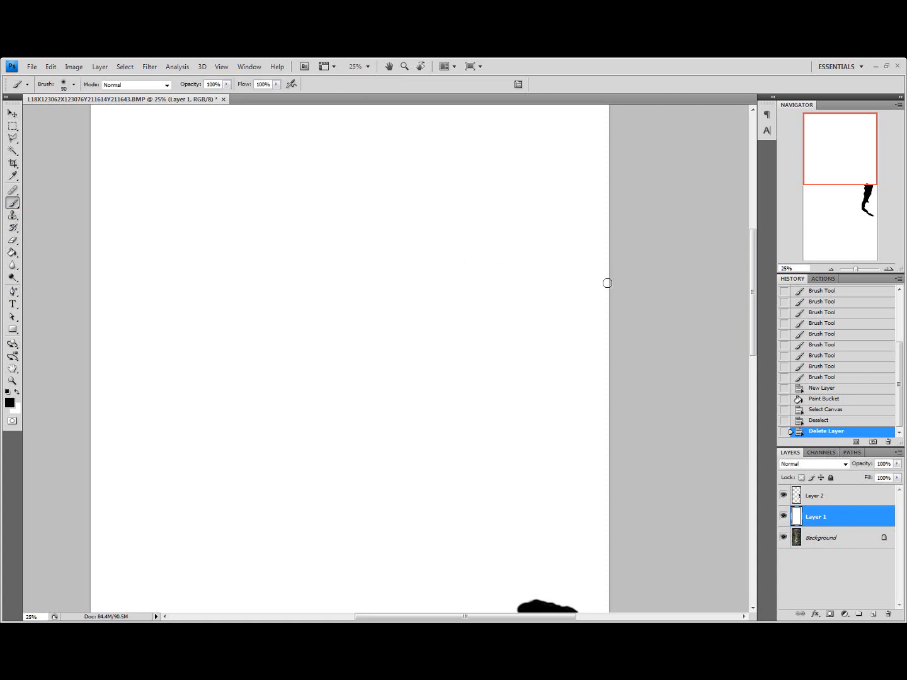
{"action": "mouse_move", "coordinate": [609, 283]}
{"action": "left_mouse_down"}
{"action": "mouse_move", "coordinate": [605, 113]}
{"action": "mouse_move", "coordinate": [587, 139]}
{"action": "mouse_move", "coordinate": [88, 138]}
{"action": "mouse_move", "coordinate": [108, 141]}
{"action": "mouse_move", "coordinate": [109, 484]}
{"action": "left_mouse_up"}
{"action": "scroll", "coordinate": [586, 162], "scroll_direction": "up", "scroll_amount": 1}
{"action": "scroll", "coordinate": [83, 195], "scroll_direction": "down", "scroll_amount": 1}
{"action": "left_click_drag", "start_coordinate": [108, 493], "coordinate": [253, 277]}
{"action": "left_click", "coordinate": [341, 128]}
{"action": "left_click_drag", "start_coordinate": [341, 129], "coordinate": [341, 403]}
{"action": "left_click_drag", "start_coordinate": [391, 369], "coordinate": [393, 309]}
{"action": "mouse_move", "coordinate": [349, 245]}
{"action": "left_mouse_down"}
{"action": "mouse_move", "coordinate": [352, 420]}
{"action": "mouse_move", "coordinate": [347, 278]}
{"action": "left_mouse_up"}
{"action": "mouse_move", "coordinate": [347, 278]}
{"action": "left_mouse_down"}
{"action": "mouse_move", "coordinate": [343, 460]}
{"action": "mouse_move", "coordinate": [162, 451]}
{"action": "mouse_move", "coordinate": [682, 450]}
{"action": "mouse_move", "coordinate": [550, 530]}
{"action": "mouse_move", "coordinate": [552, 345]}
{"action": "mouse_move", "coordinate": [563, 522]}
{"action": "mouse_move", "coordinate": [552, 292]}
{"action": "mouse_move", "coordinate": [537, 539]}
{"action": "mouse_move", "coordinate": [541, 326]}
{"action": "left_mouse_up"}
{"action": "left_click", "coordinate": [839, 142]}
{"action": "left_click", "coordinate": [831, 270]}
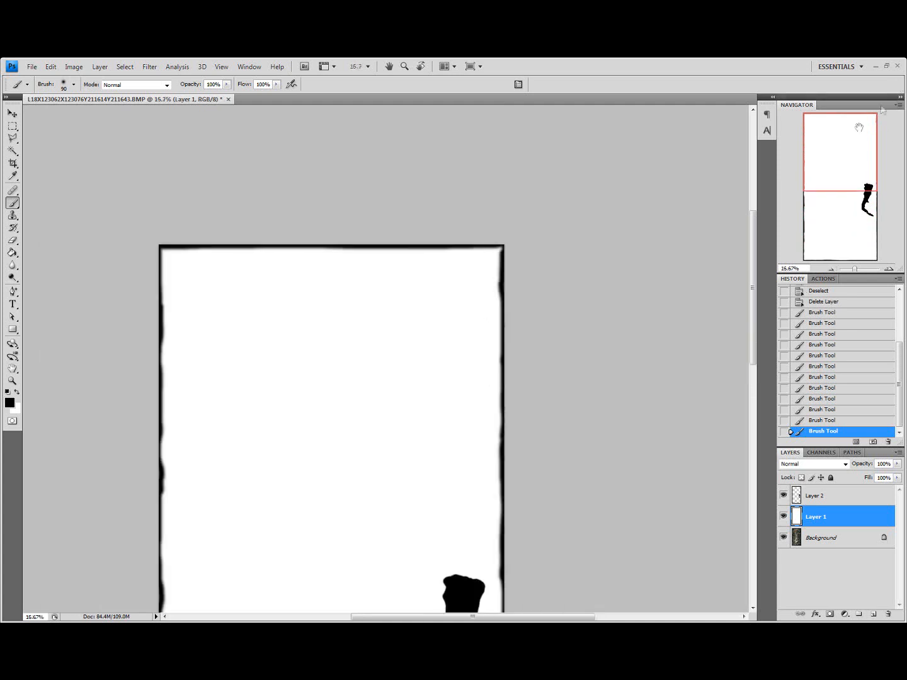
{"action": "mouse_move", "coordinate": [821, 170]}
{"action": "left_mouse_down"}
{"action": "mouse_move", "coordinate": [832, 171]}
{"action": "mouse_move", "coordinate": [831, 245]}
{"action": "mouse_move", "coordinate": [842, 158]}
{"action": "left_mouse_up"}
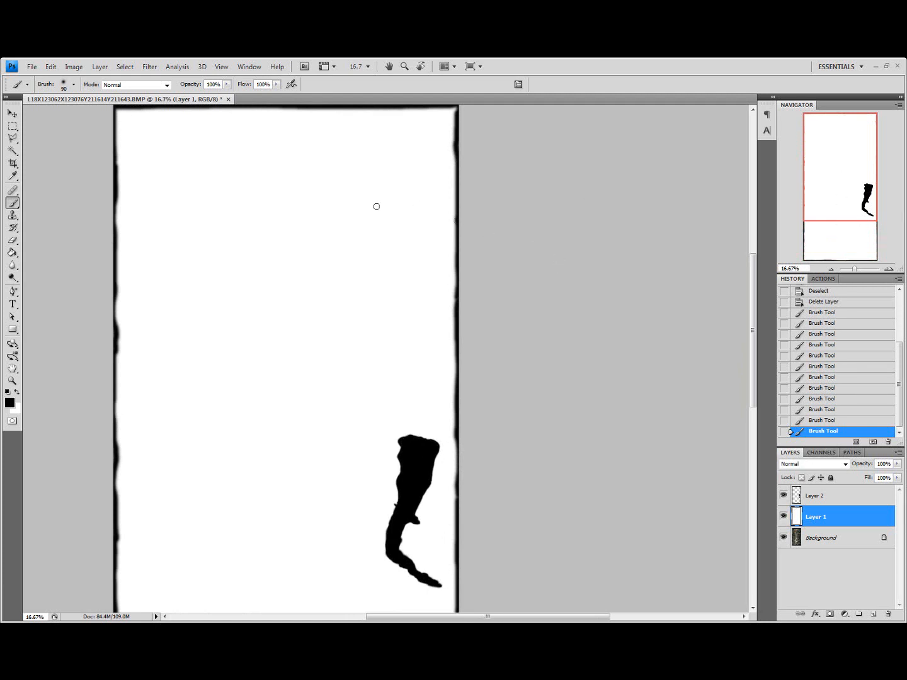
{"action": "left_click_drag", "start_coordinate": [834, 194], "coordinate": [829, 169]}
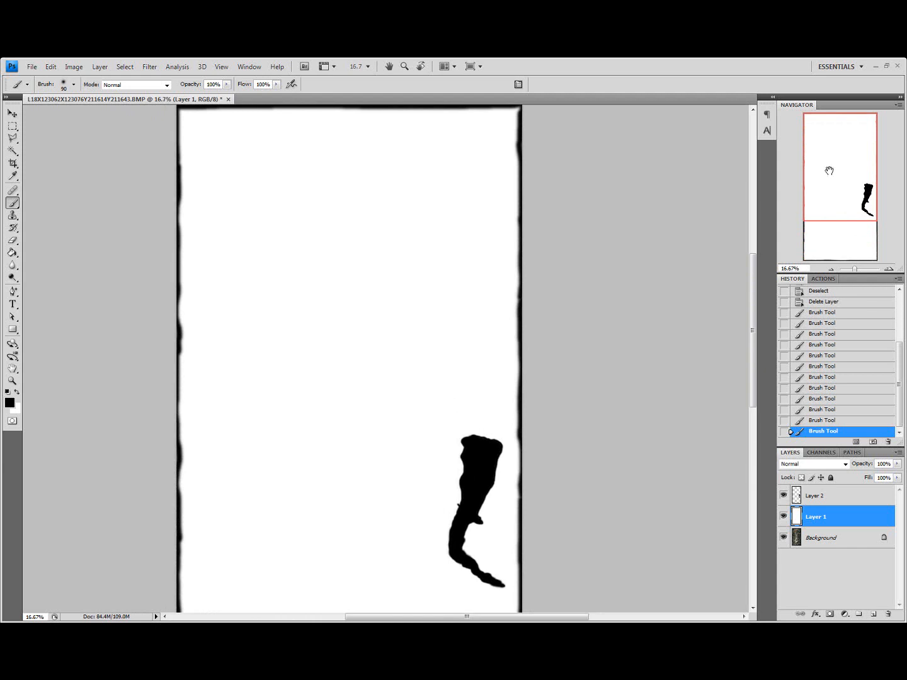
{"action": "left_click_drag", "start_coordinate": [830, 171], "coordinate": [848, 142]}
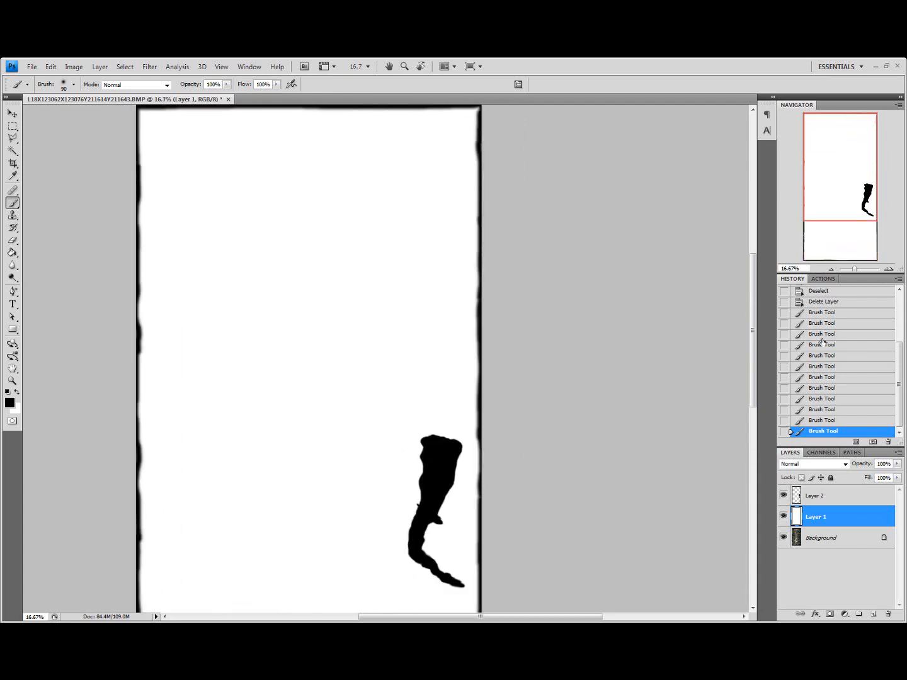
{"action": "left_click", "coordinate": [826, 496]}
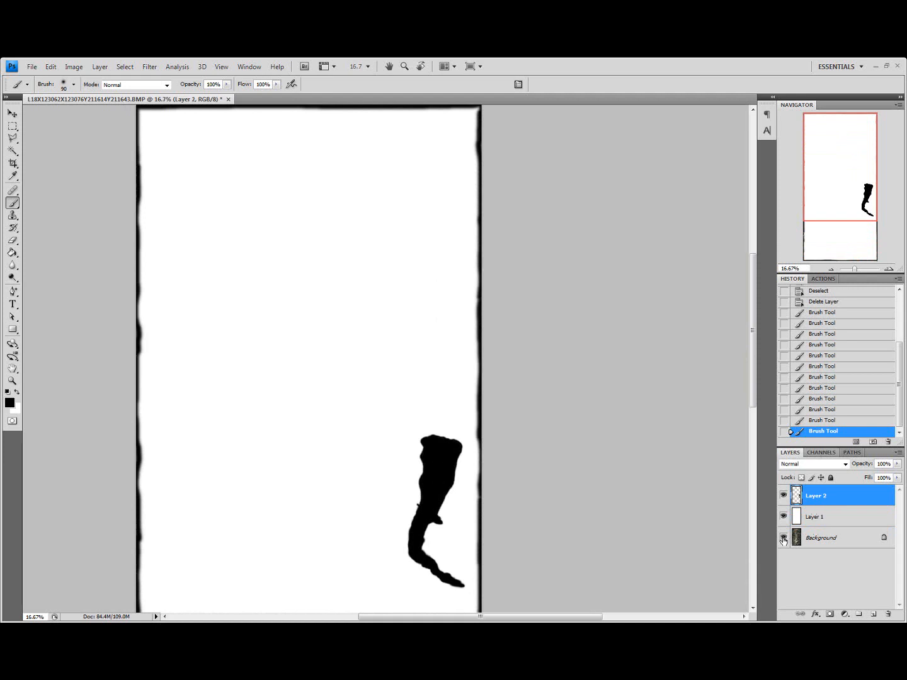
{"action": "left_click_drag", "start_coordinate": [831, 172], "coordinate": [838, 202]}
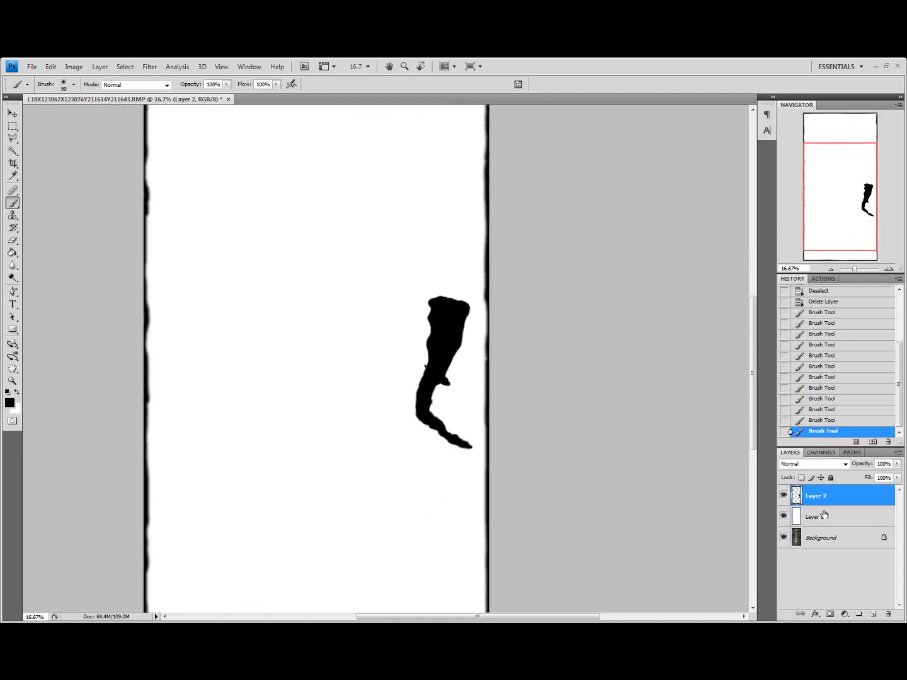
Step: Save the layered document in the Work folder as L18X123062X123076Y211614Y211643.psd with Maximize Compatibility enabled
{"action": "left_click", "coordinate": [32, 66]}
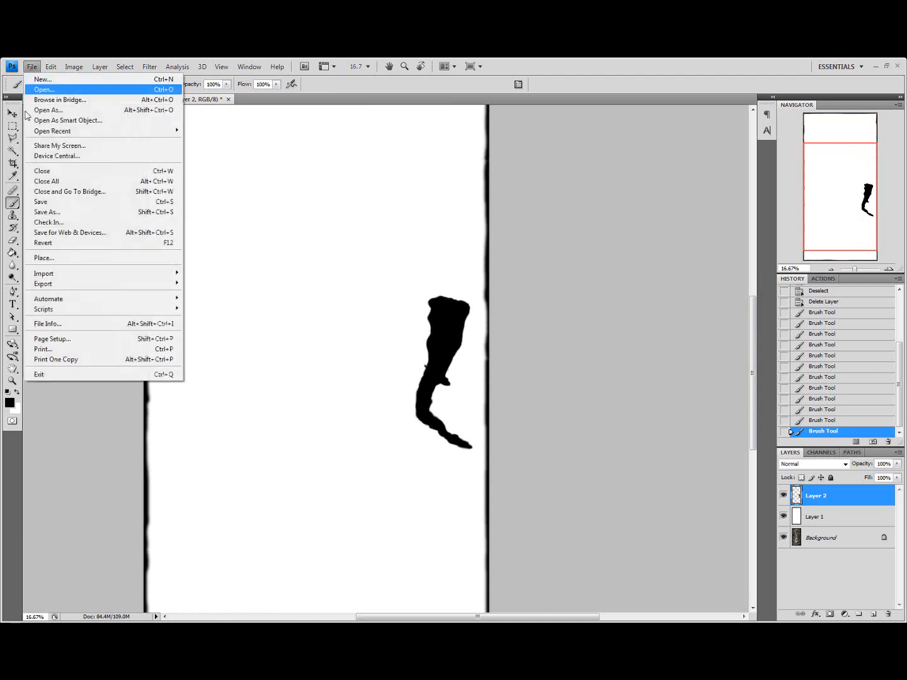
{"action": "left_click", "coordinate": [47, 212]}
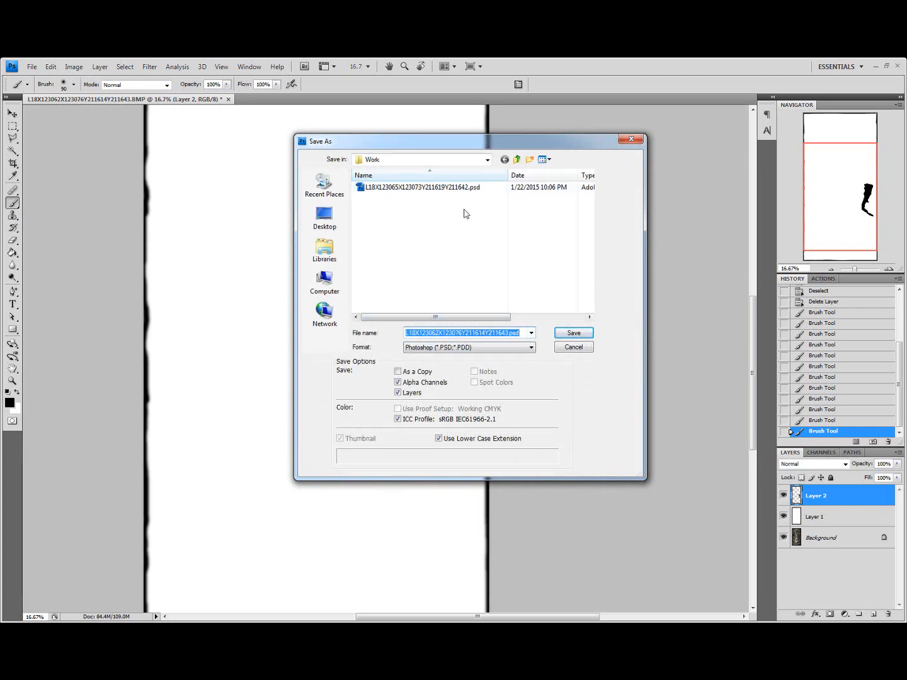
{"action": "left_click", "coordinate": [573, 332]}
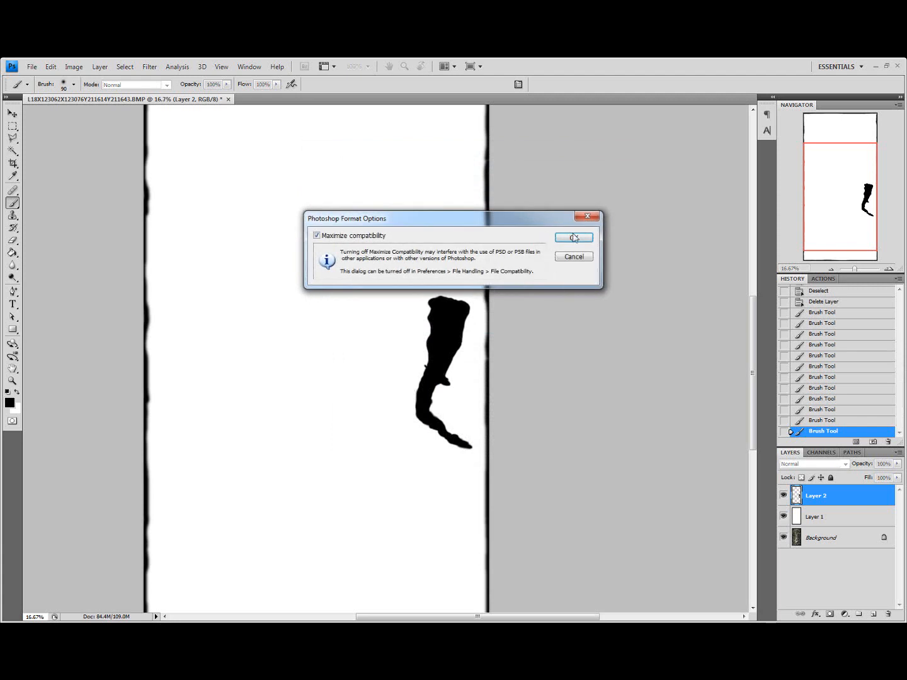
{"action": "left_click", "coordinate": [573, 238]}
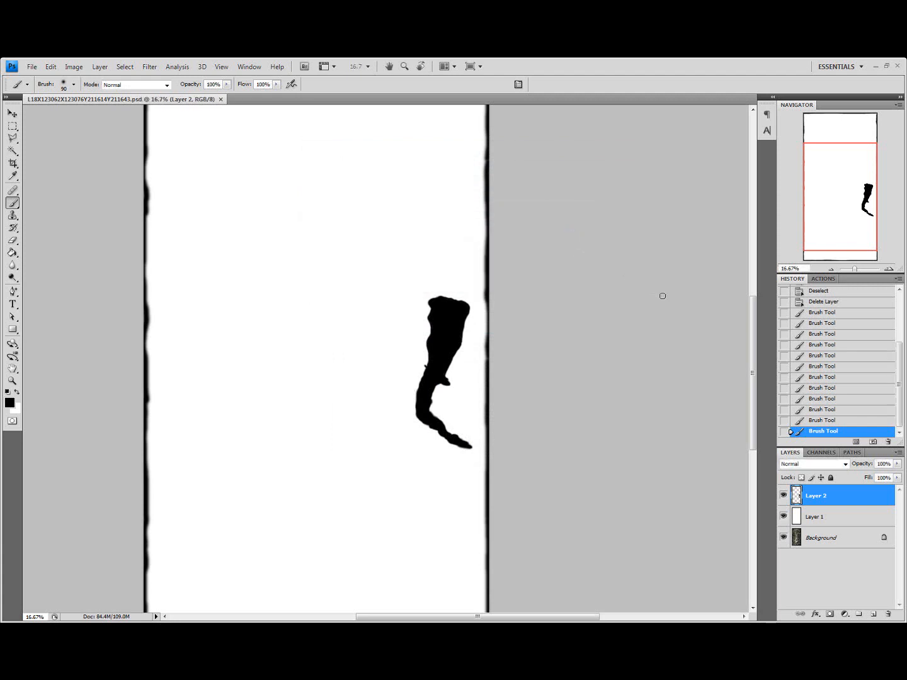
Step: Flatten the lake, white and satellite image layers into a single layer
{"action": "left_click_drag", "start_coordinate": [822, 202], "coordinate": [819, 179]}
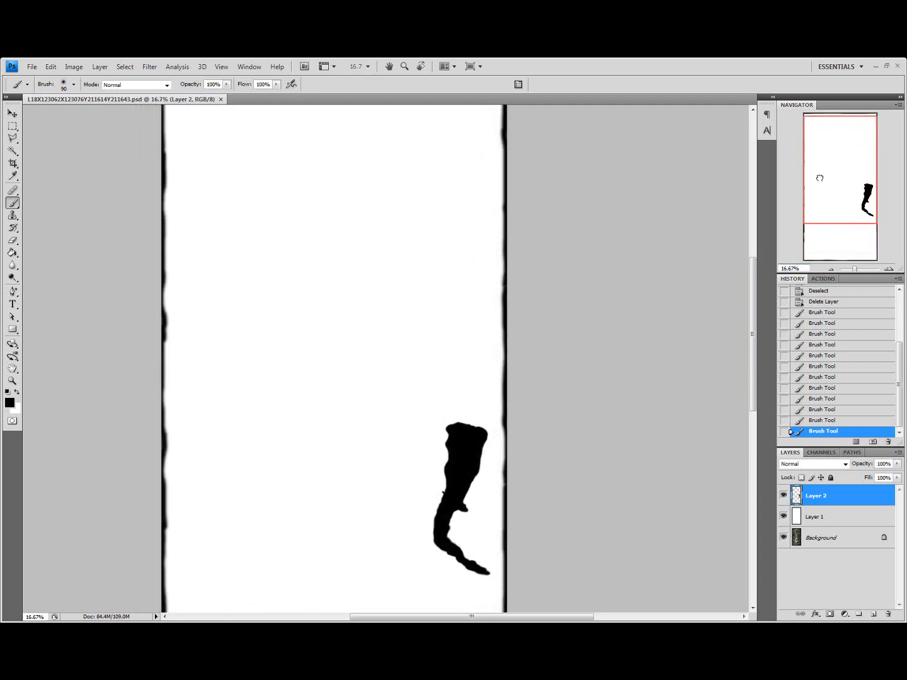
{"action": "left_click", "coordinate": [99, 66]}
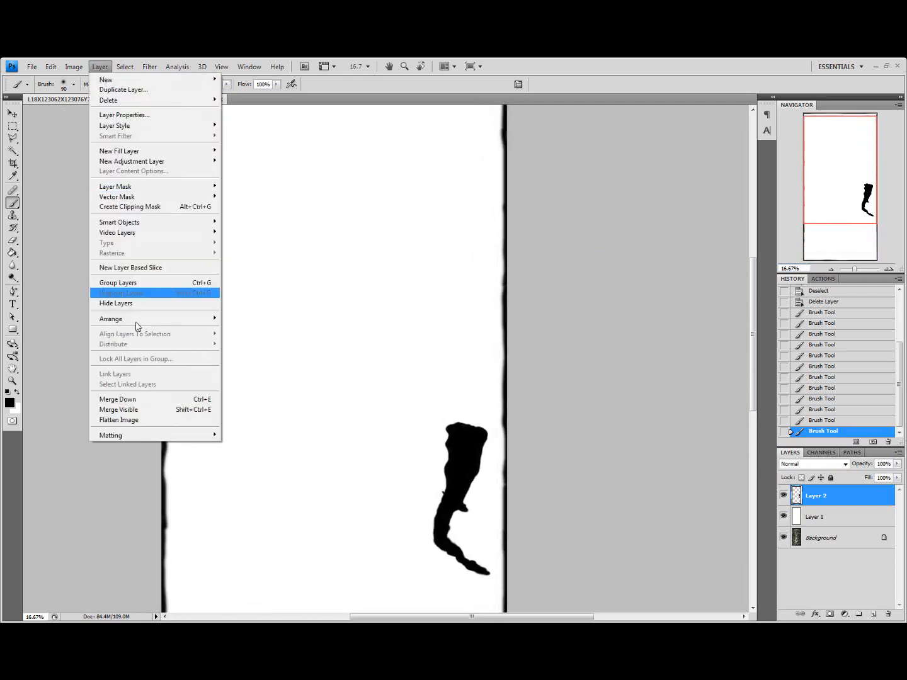
{"action": "left_click", "coordinate": [123, 419]}
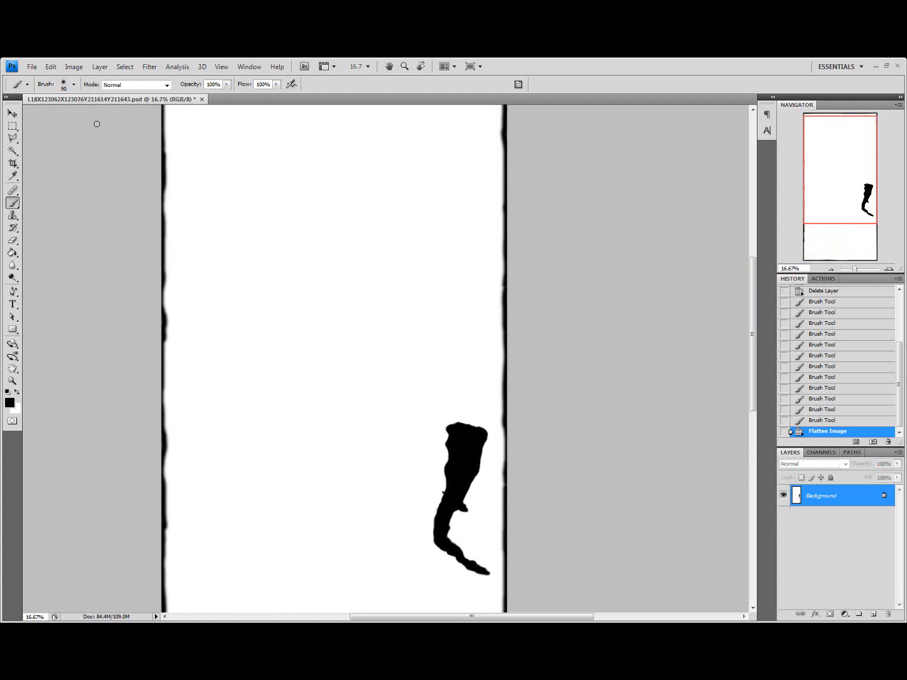
Step: Save the flattened mask in the Work folder as an uncompressed TIFF named L18X123062X123076Y211614Y211643_W.tif
{"action": "left_click", "coordinate": [31, 66]}
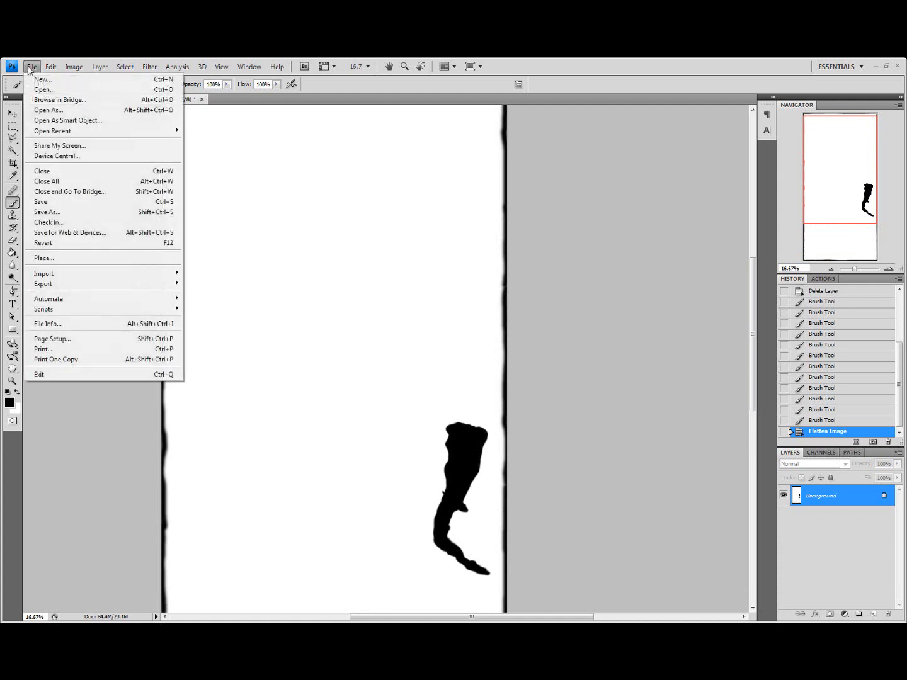
{"action": "left_click", "coordinate": [42, 213]}
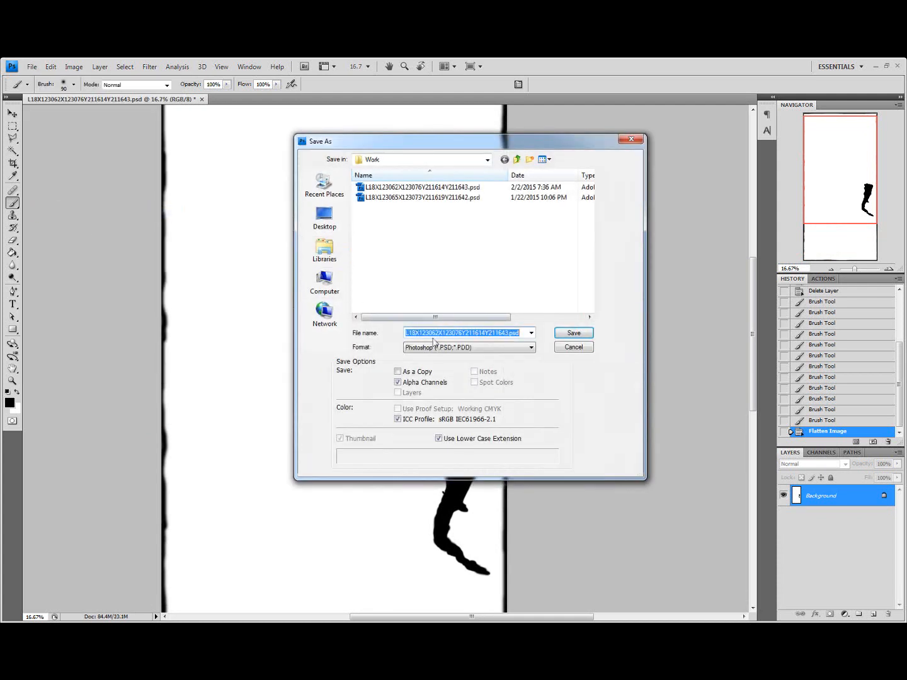
{"action": "left_click", "coordinate": [437, 348]}
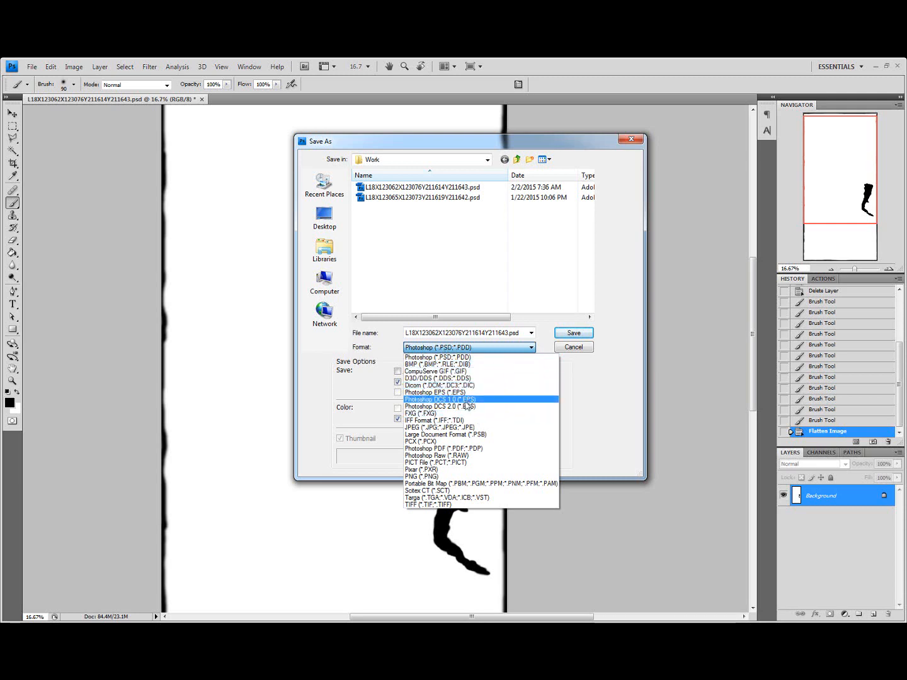
{"action": "left_click", "coordinate": [434, 504]}
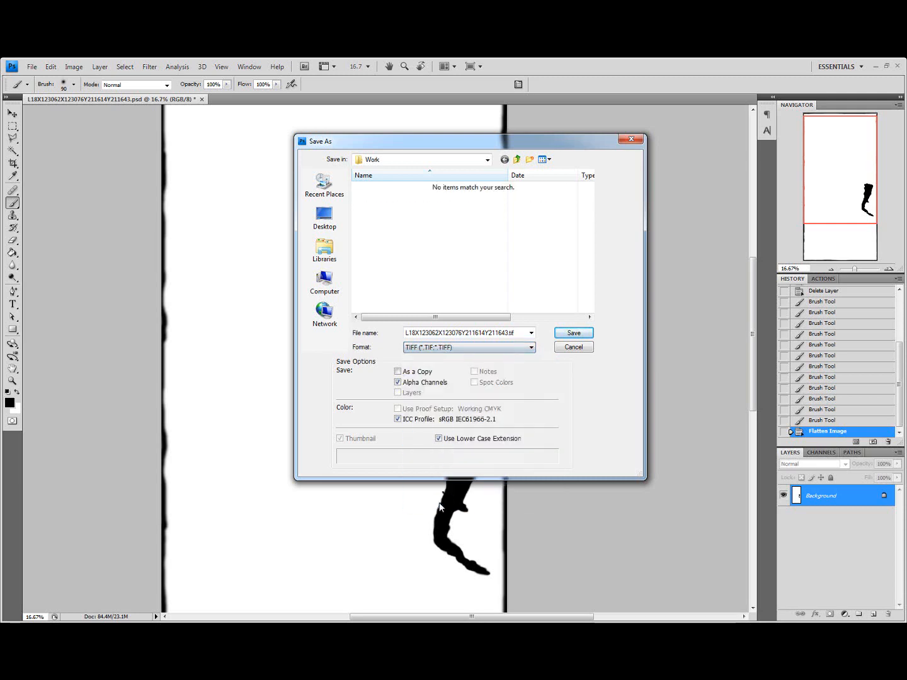
{"action": "double_click", "coordinate": [521, 334]}
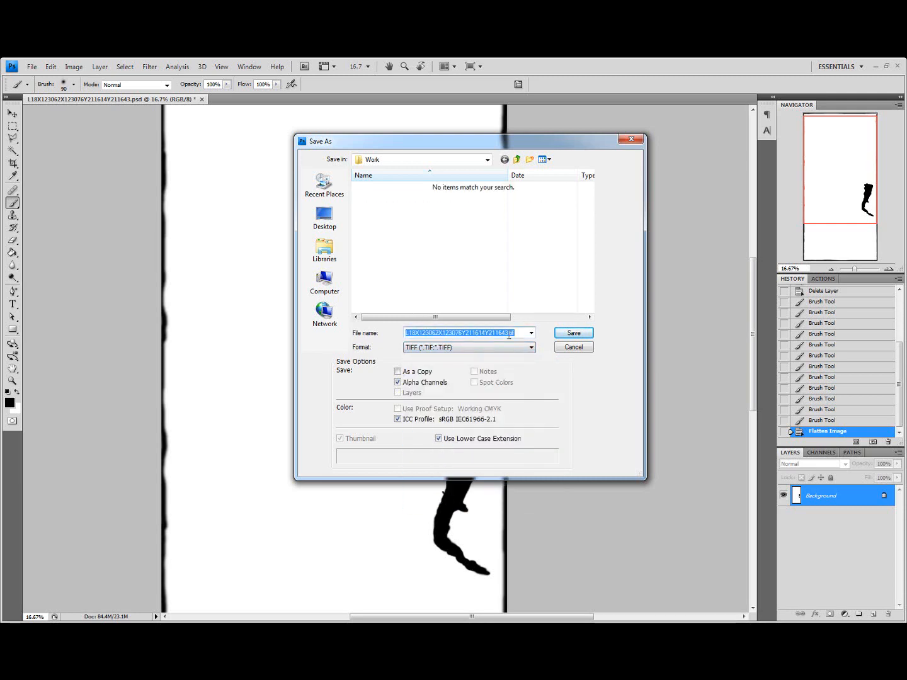
{"action": "left_click", "coordinate": [511, 333]}
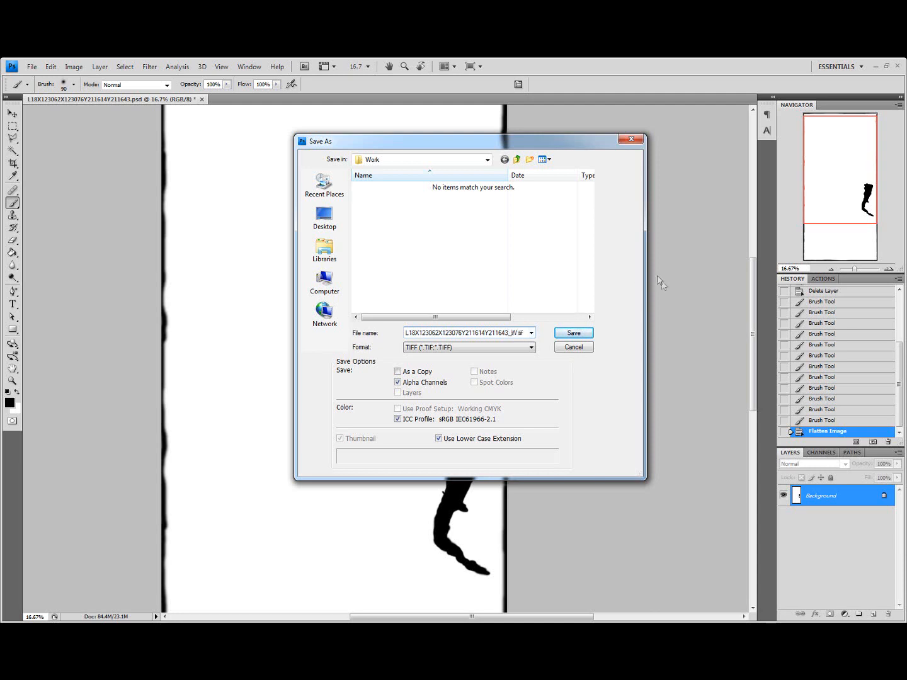
{"action": "left_click", "coordinate": [585, 335]}
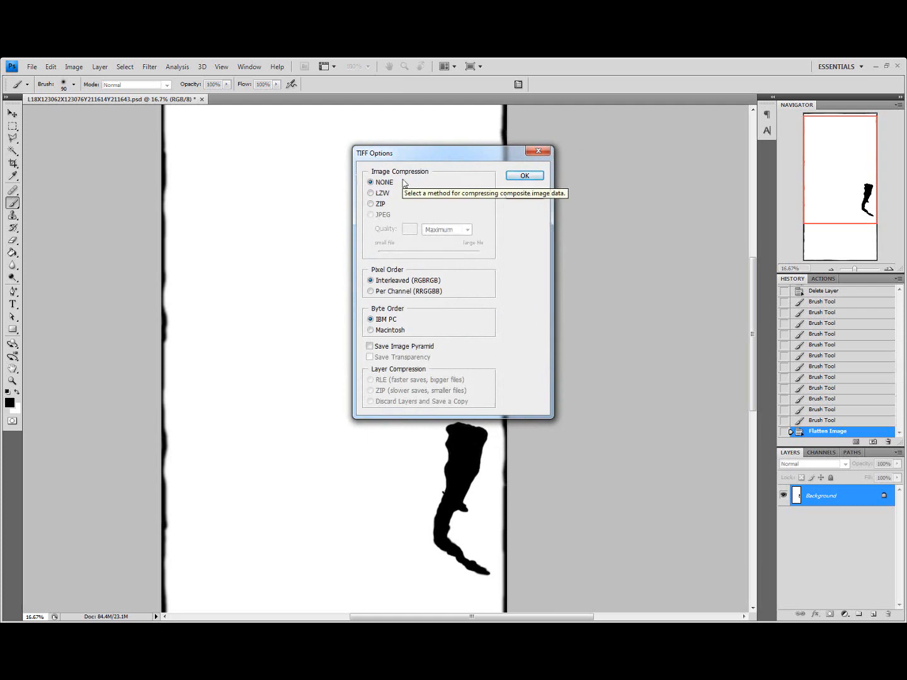
{"action": "left_click", "coordinate": [526, 175]}
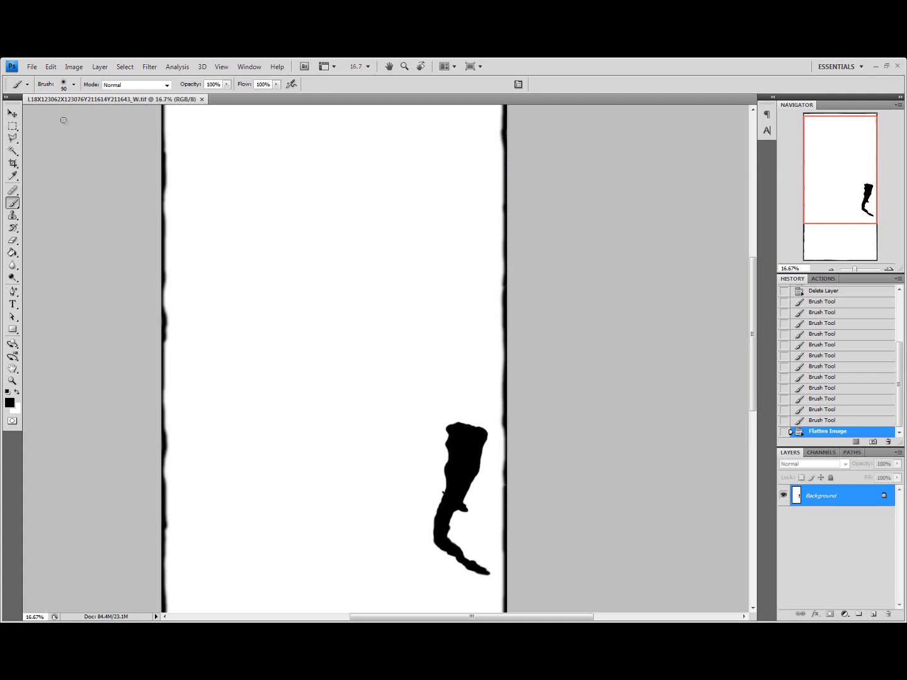
Step: Save a second uncompressed TIFF of the mask in the Work folder as L18X123062X123076Y211614Y211643_B.tif
{"action": "left_click", "coordinate": [32, 66]}
{"action": "left_click", "coordinate": [116, 208]}
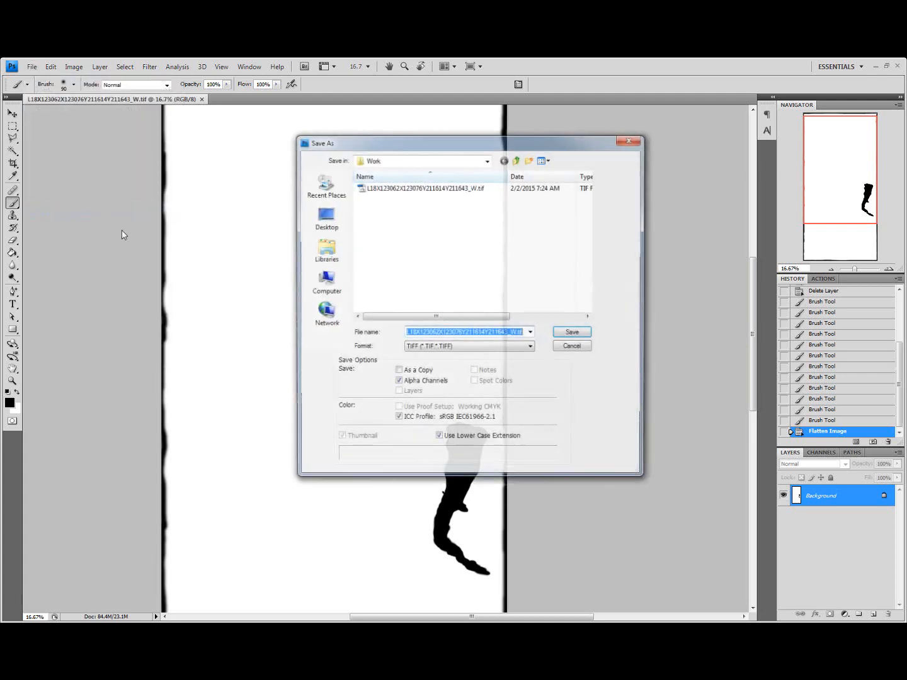
{"action": "left_click", "coordinate": [518, 333]}
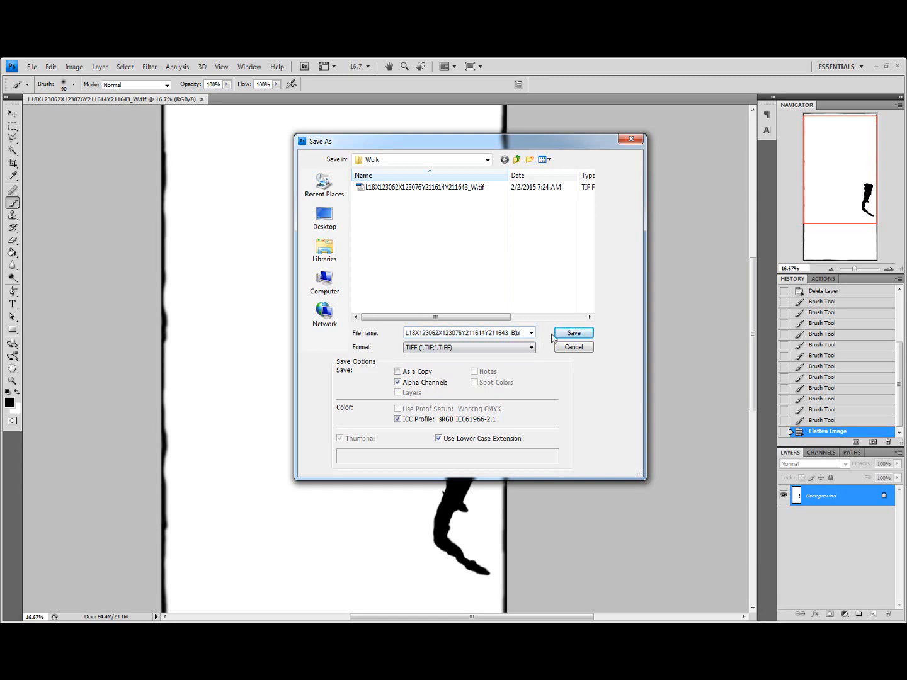
{"action": "left_click", "coordinate": [575, 335]}
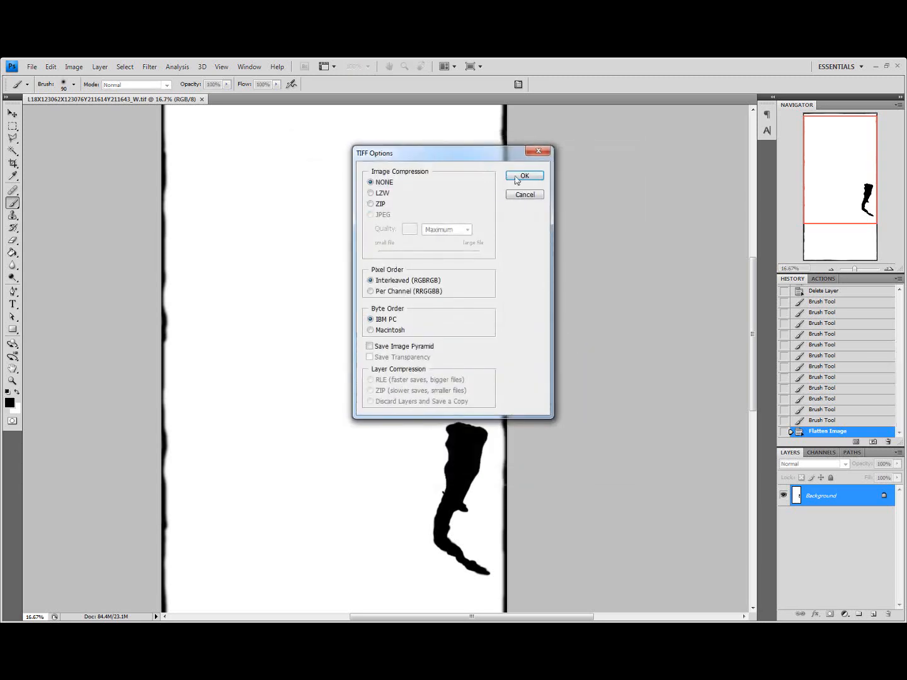
{"action": "left_click", "coordinate": [518, 178]}
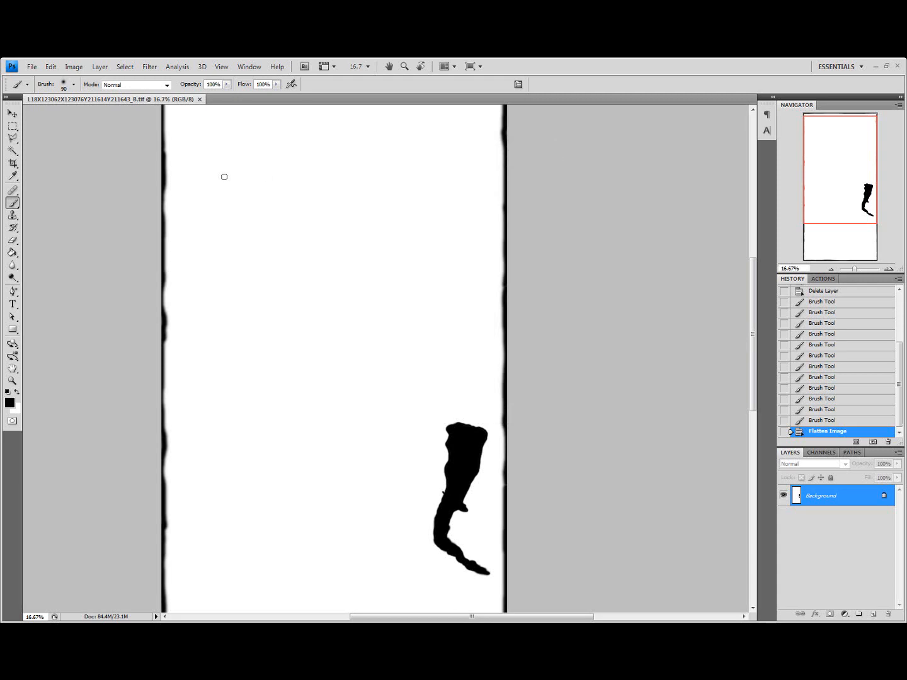
Step: Close the image editor and open the folder C:\SBuilderX313\Tools\Work in Windows Explorer
{"action": "left_click", "coordinate": [12, 114]}
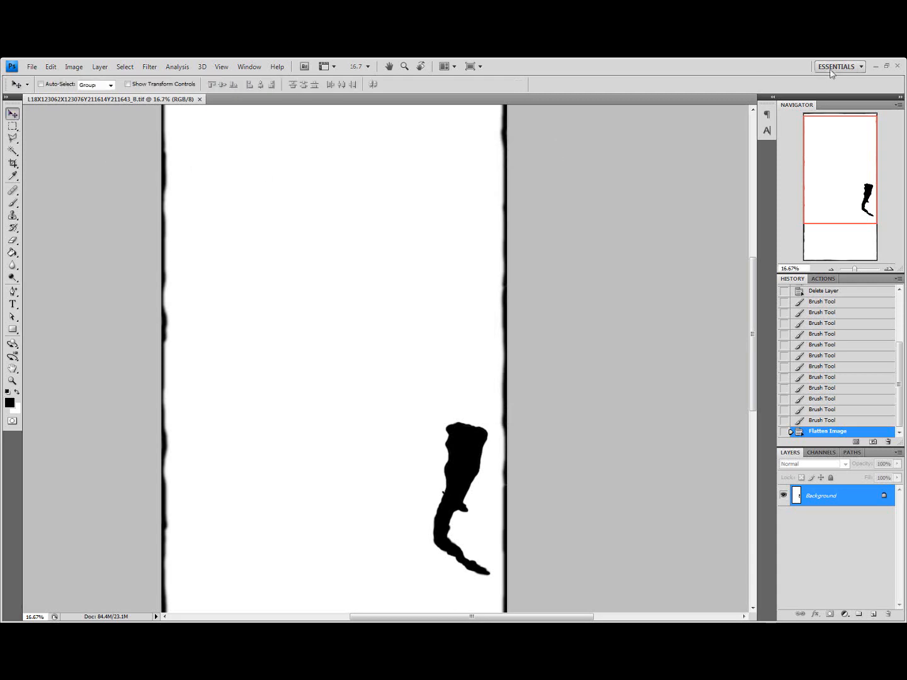
{"action": "left_click", "coordinate": [897, 65]}
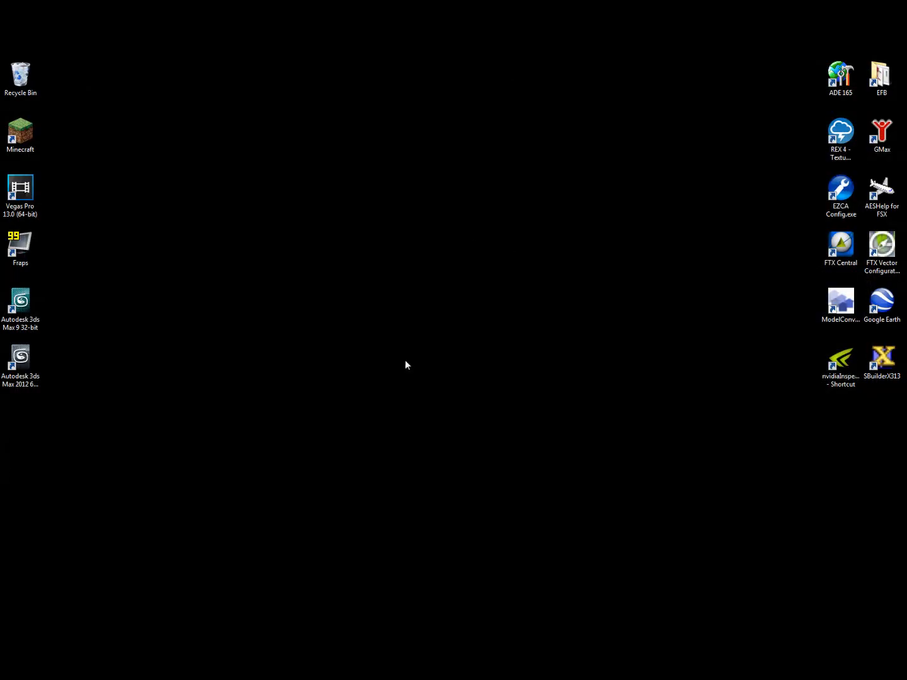
{"action": "left_click", "coordinate": [14, 614]}
{"action": "left_click", "coordinate": [179, 418]}
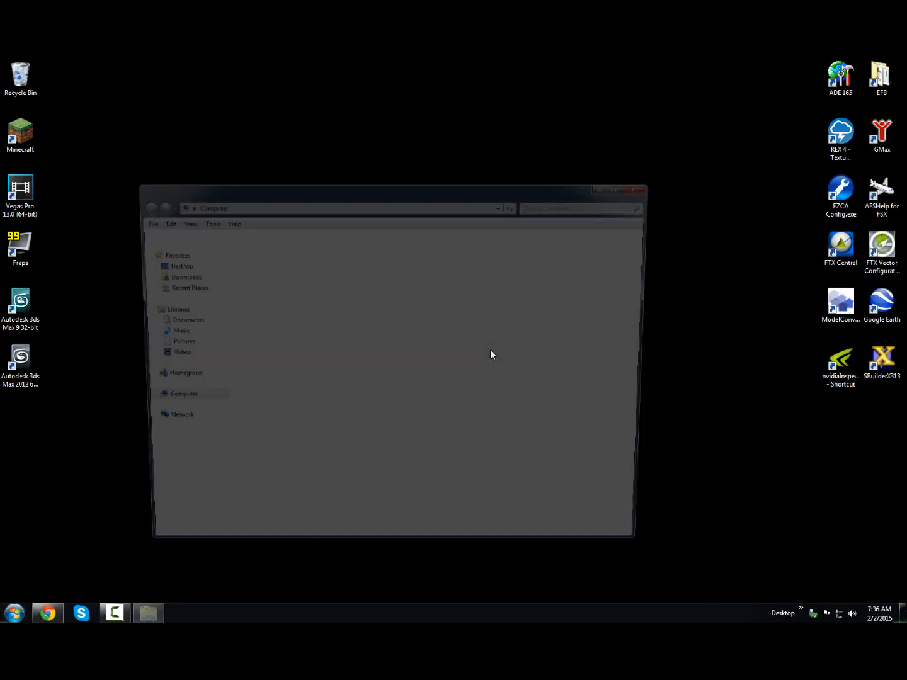
{"action": "double_click", "coordinate": [411, 274]}
{"action": "key", "text": "BackSpace"}
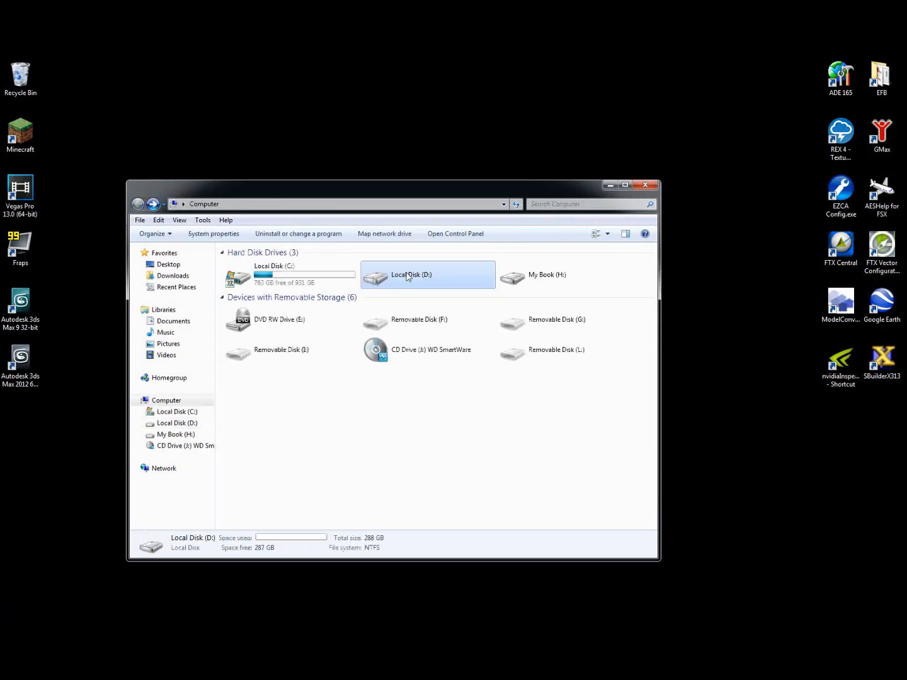
{"action": "double_click", "coordinate": [301, 284]}
{"action": "double_click", "coordinate": [254, 524]}
{"action": "left_click", "coordinate": [248, 378]}
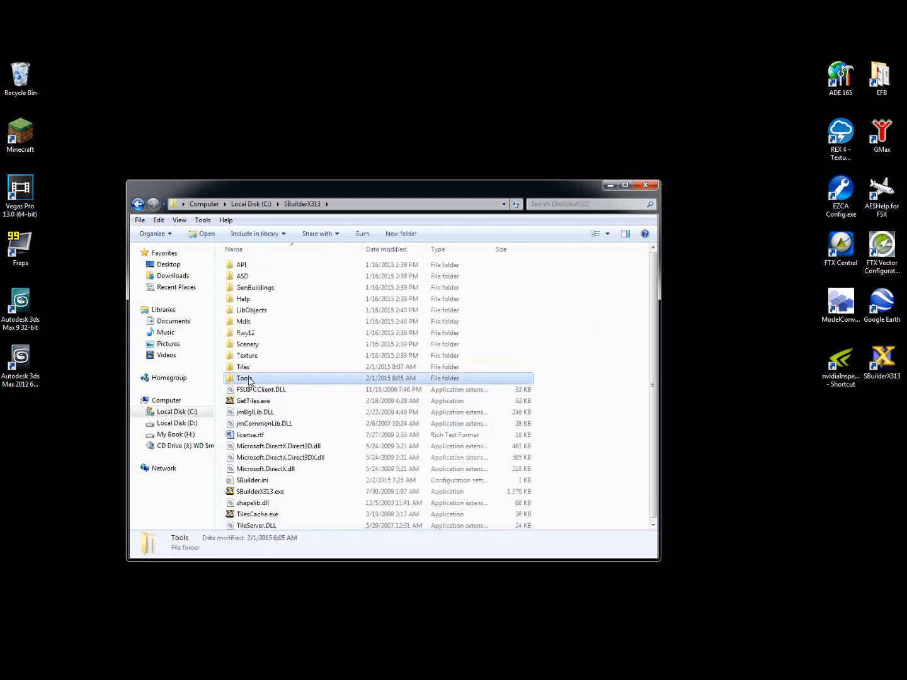
{"action": "double_click", "coordinate": [248, 378]}
{"action": "double_click", "coordinate": [259, 309]}
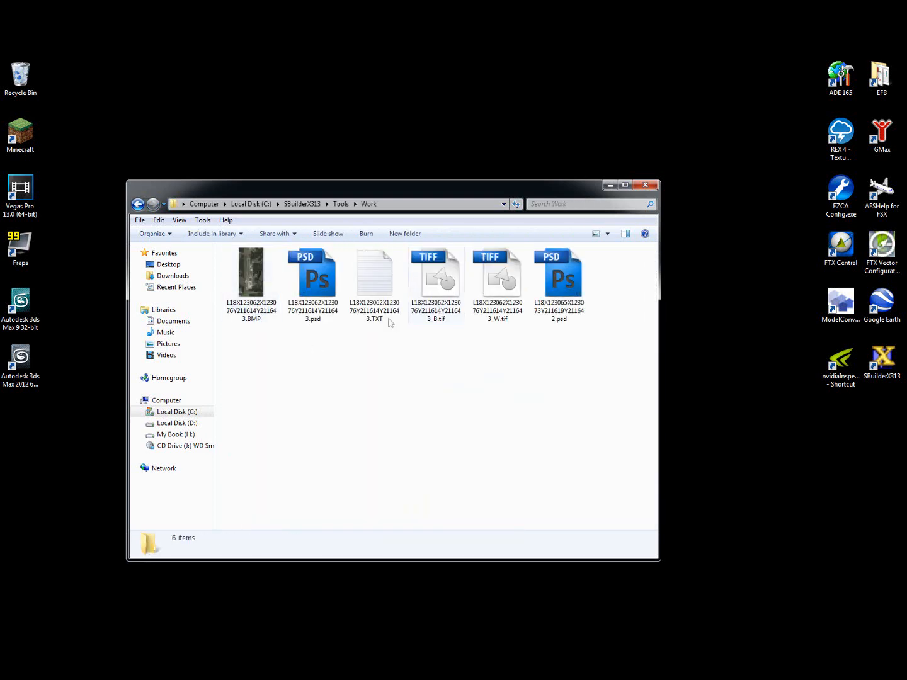
Step: Show the Work folder's files as a list and compare the names of the BMP, _B.tif and _W.tif files
{"action": "left_click", "coordinate": [607, 233]}
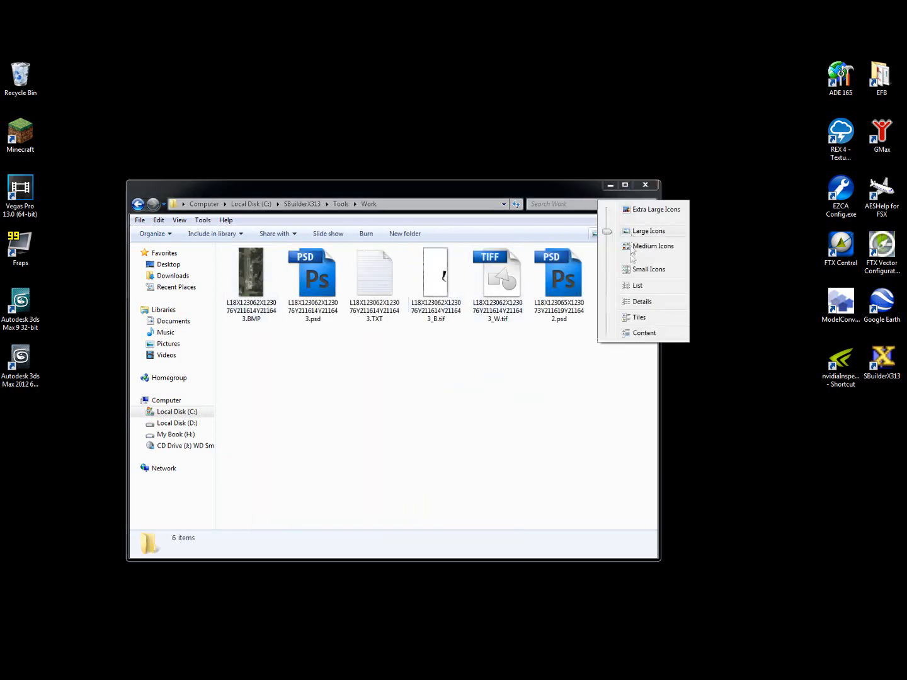
{"action": "left_click", "coordinate": [636, 286]}
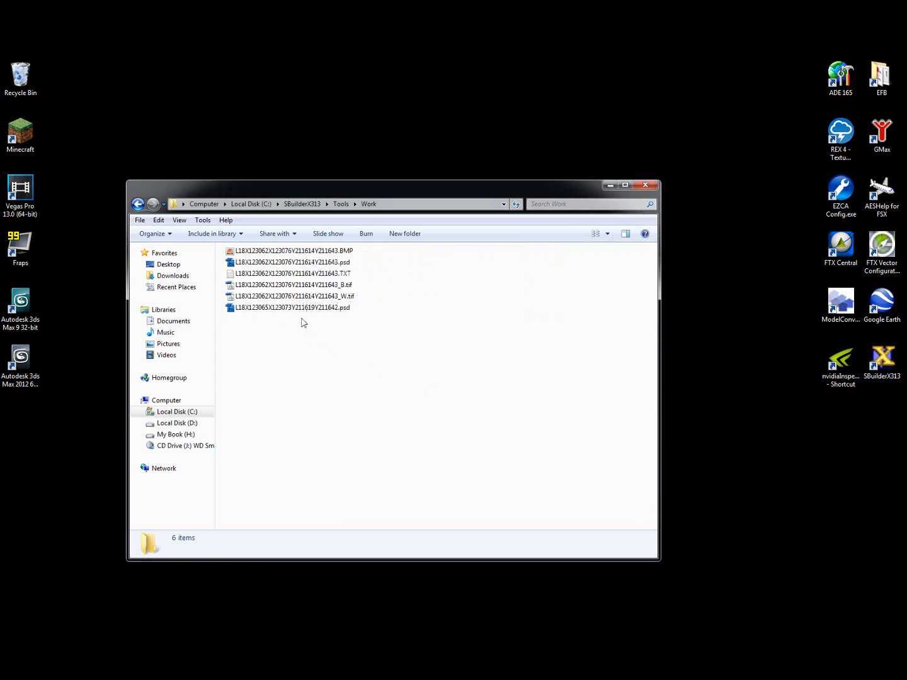
{"action": "left_click", "coordinate": [292, 252]}
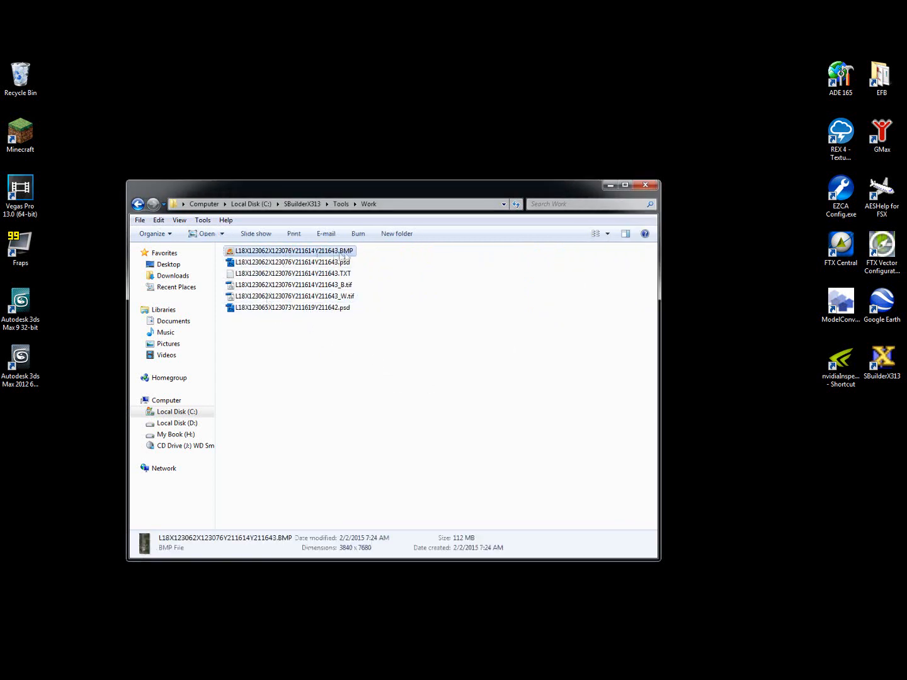
{"action": "left_click", "coordinate": [340, 286]}
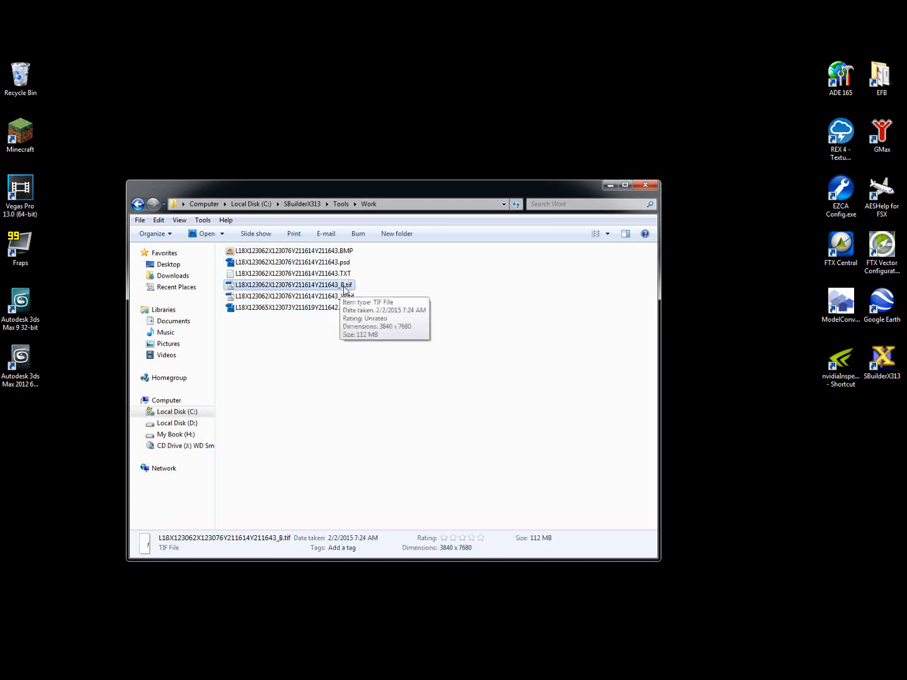
{"action": "left_click", "coordinate": [344, 297]}
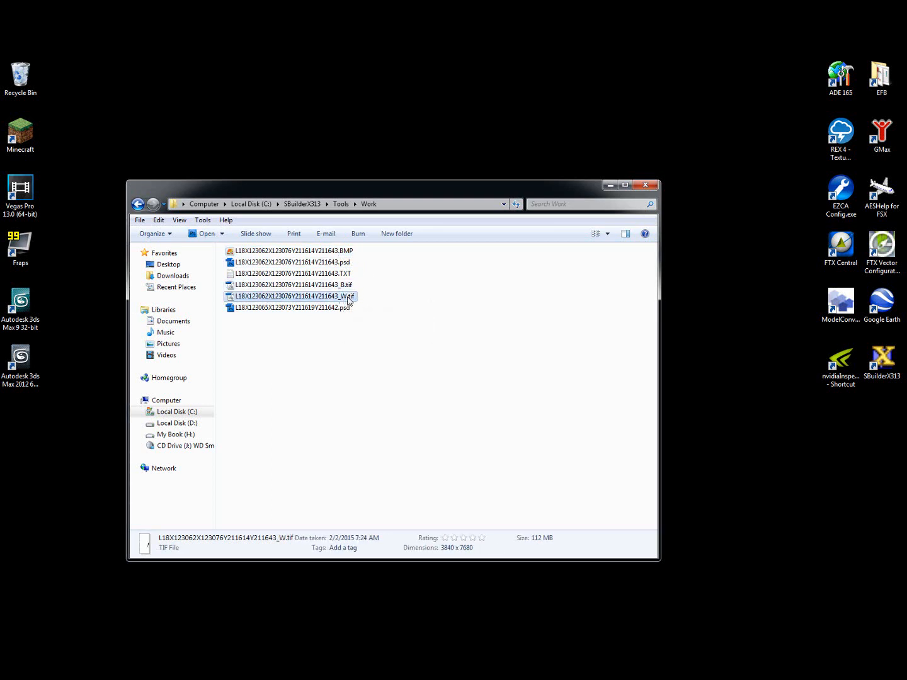
{"action": "left_click", "coordinate": [398, 297]}
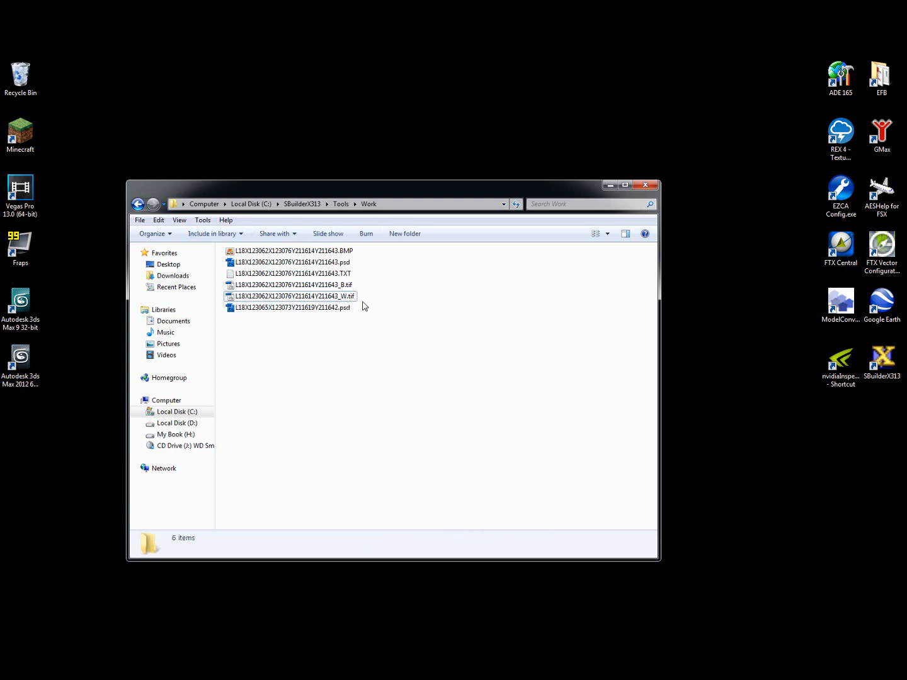
{"action": "left_click", "coordinate": [340, 252]}
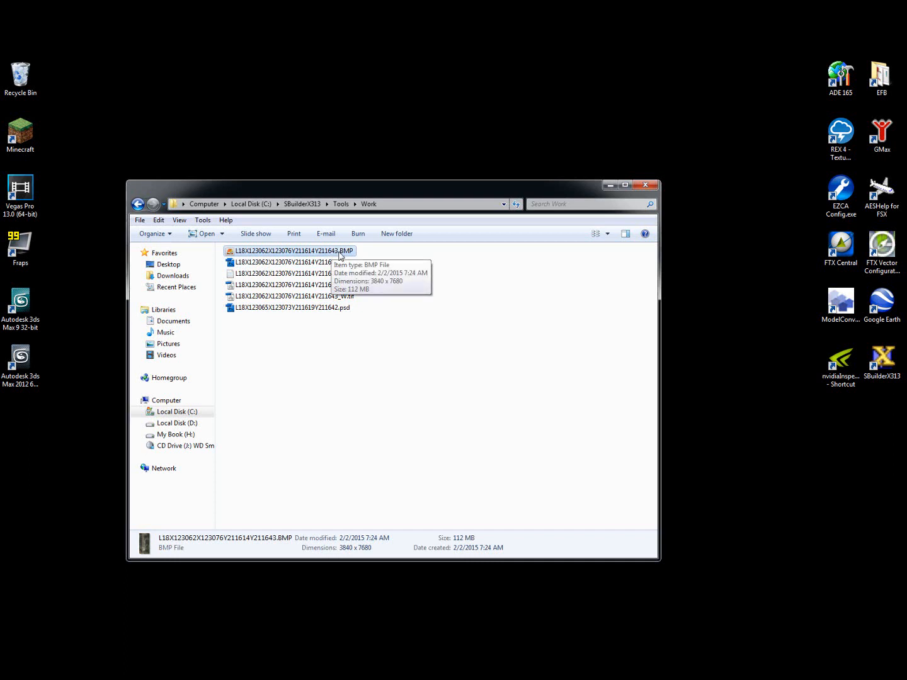
{"action": "left_click", "coordinate": [377, 259]}
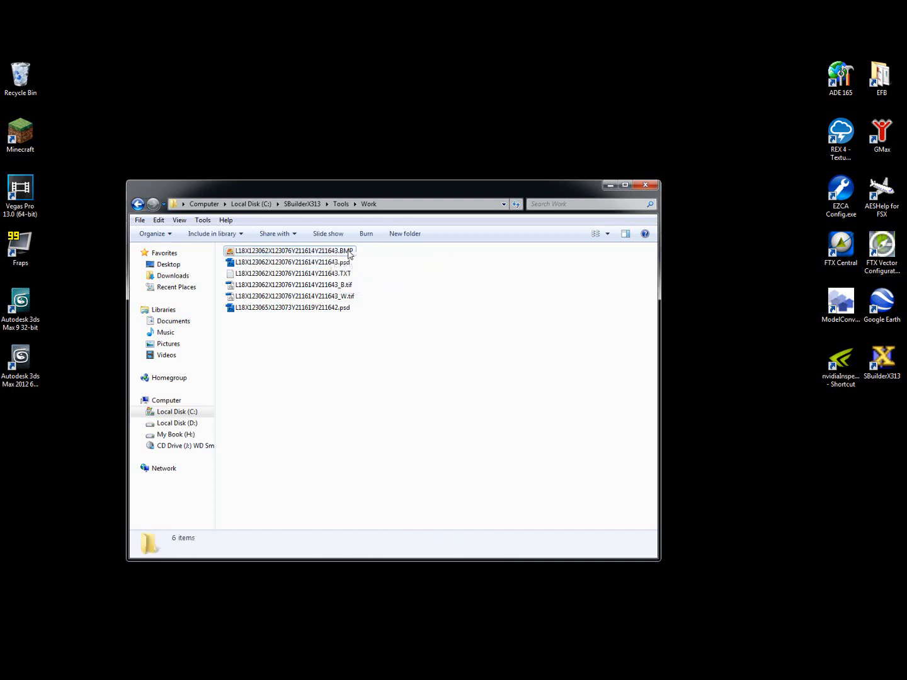
{"action": "left_click", "coordinate": [349, 253]}
{"action": "left_click", "coordinate": [417, 269]}
{"action": "left_click", "coordinate": [350, 286]}
{"action": "left_click", "coordinate": [351, 300]}
{"action": "left_click", "coordinate": [458, 305]}
{"action": "left_click", "coordinate": [341, 286]}
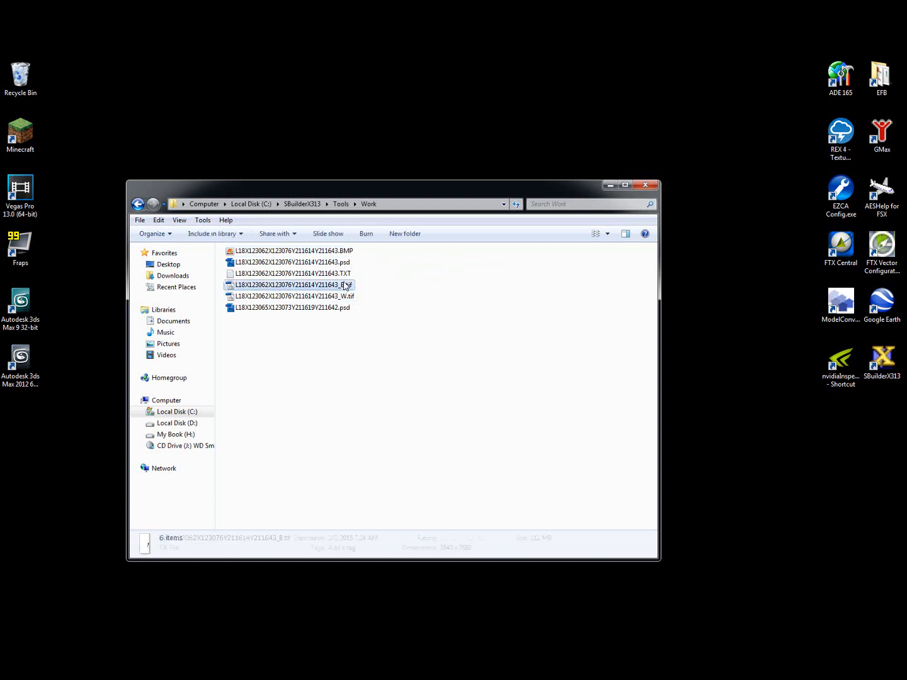
{"action": "left_click", "coordinate": [351, 298]}
{"action": "left_click", "coordinate": [458, 309]}
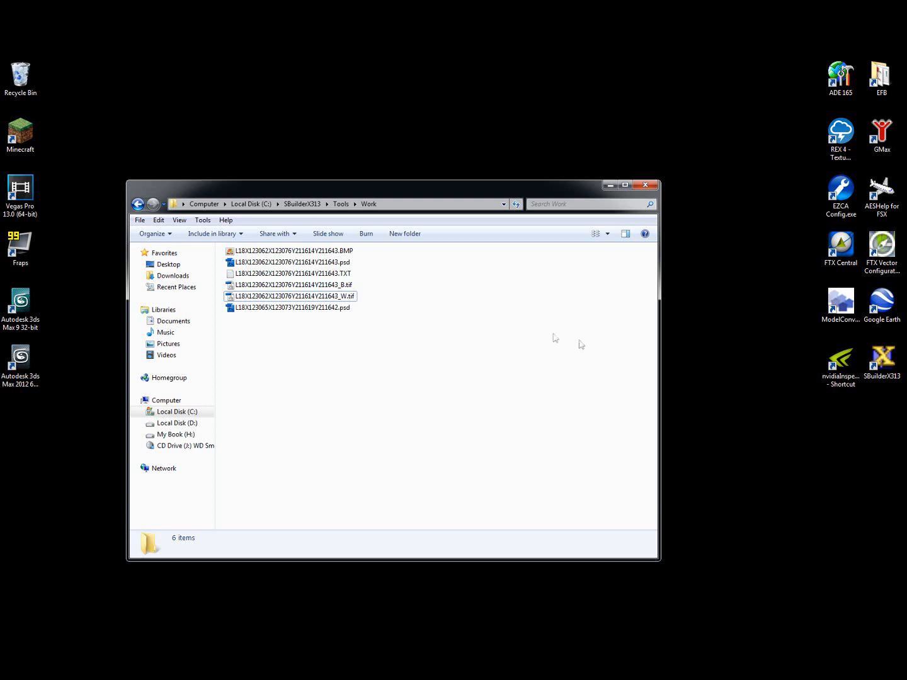
Step: Close the Work folder, launch SBuilderX maximized and open the recent project C:\SBuilderX313\Tools\KJDD.SBP
{"action": "left_click", "coordinate": [645, 185]}
{"action": "double_click", "coordinate": [881, 362]}
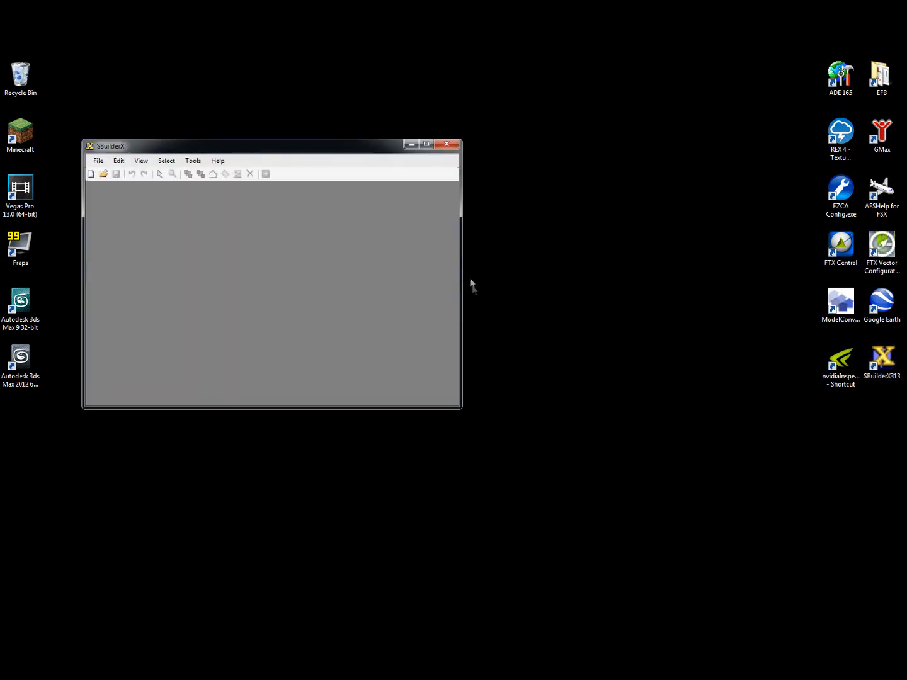
{"action": "double_click", "coordinate": [423, 143]}
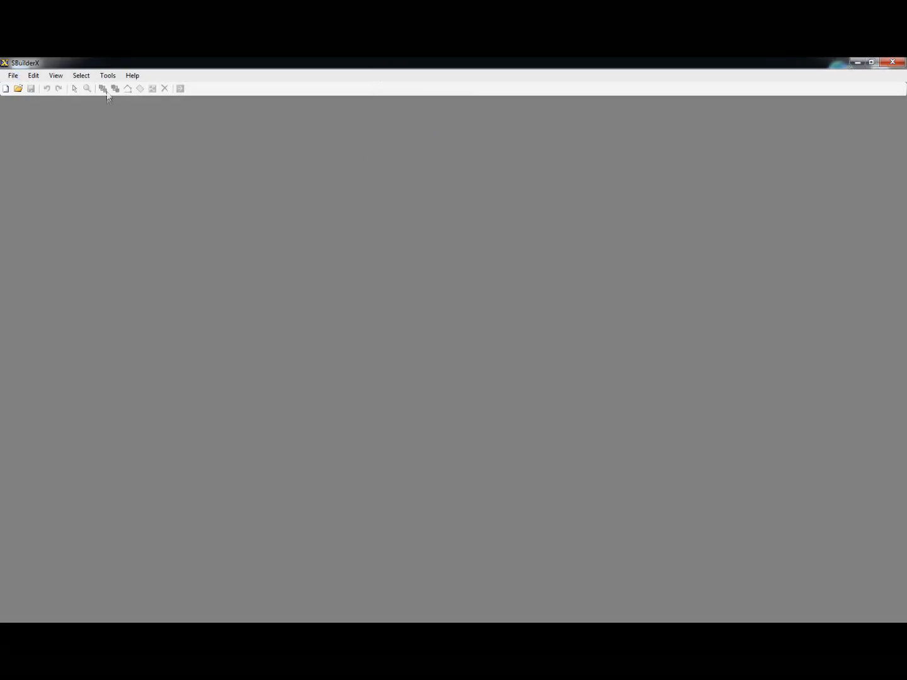
{"action": "left_click", "coordinate": [14, 76]}
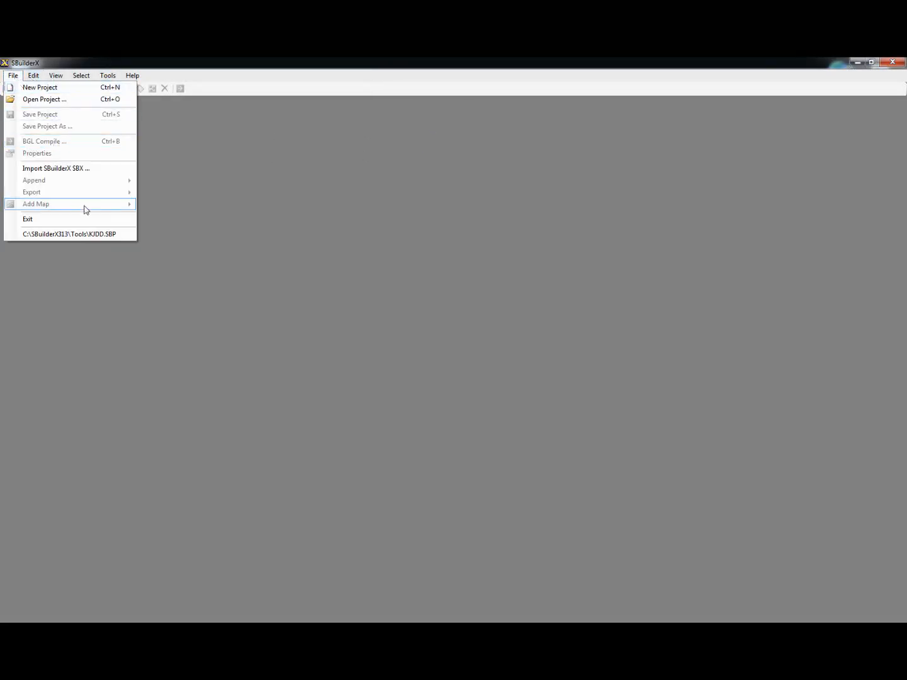
{"action": "left_click", "coordinate": [110, 233]}
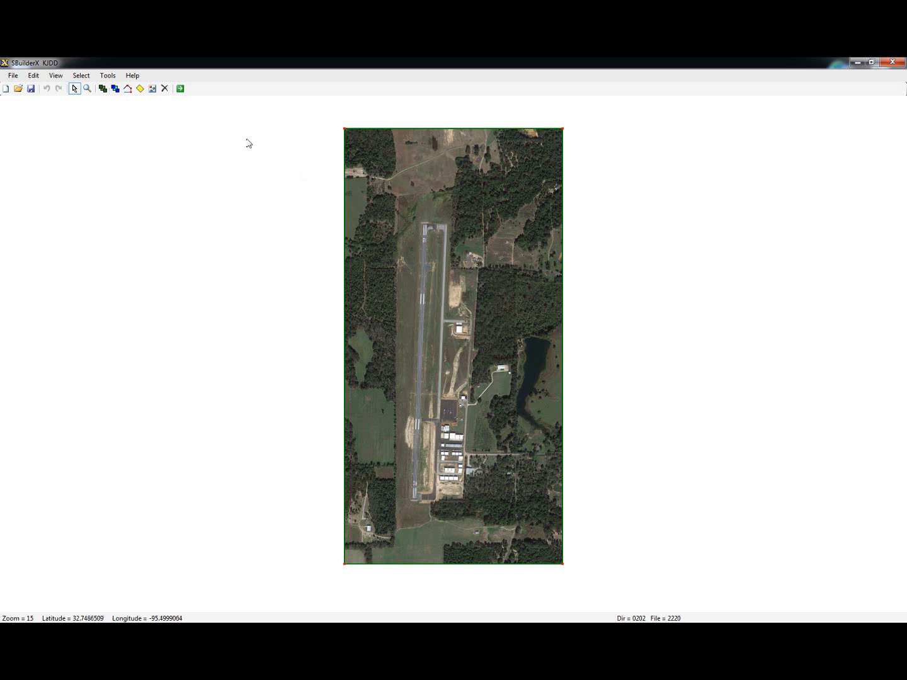
Step: Check the Flight Simulator X folder path and the compiler tool paths in the FSX Settings
{"action": "left_click", "coordinate": [99, 77]}
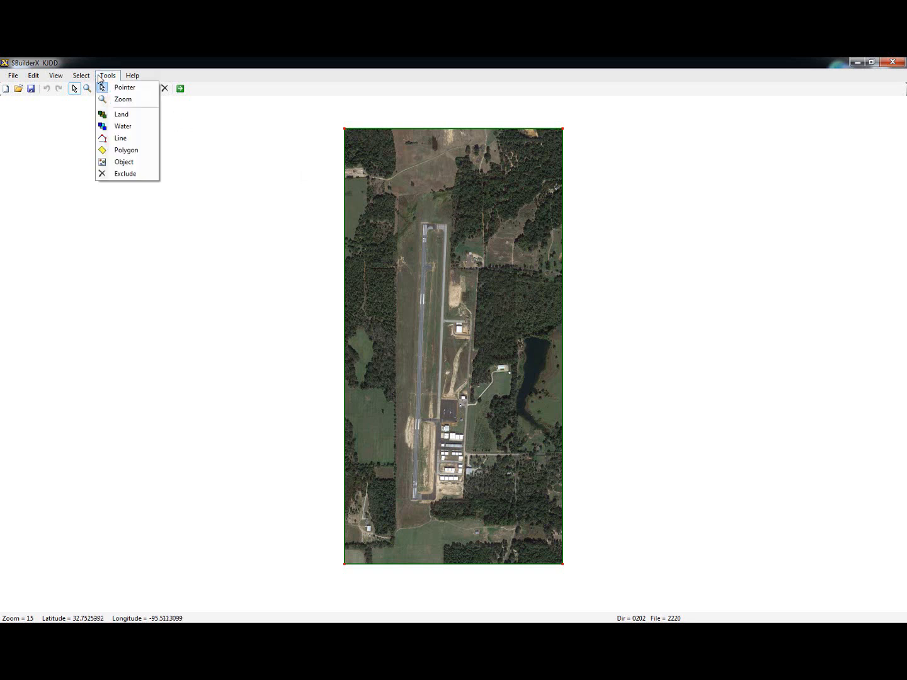
{"action": "mouse_move", "coordinate": [32, 76]}
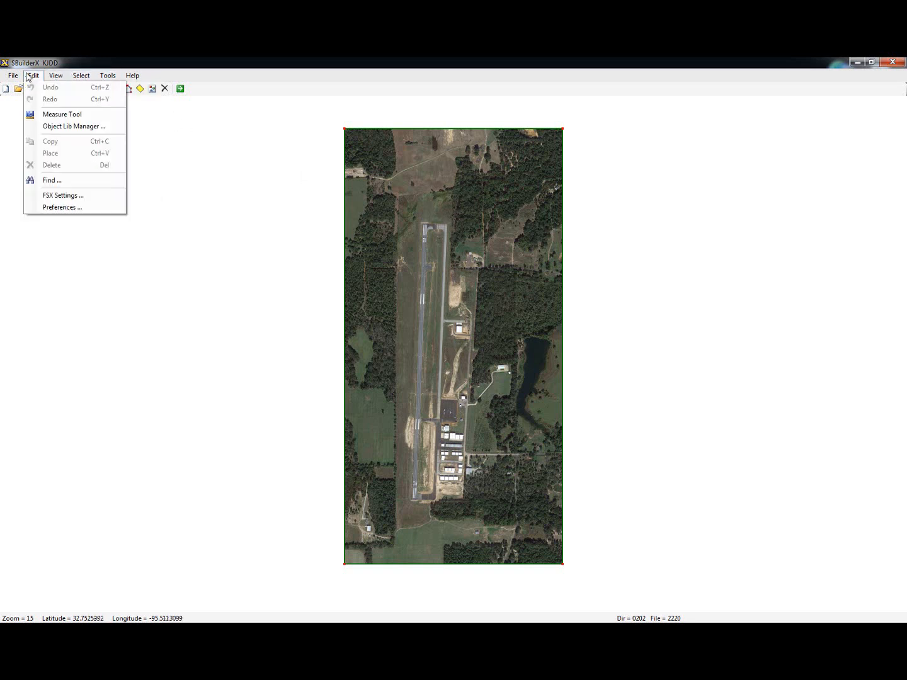
{"action": "left_click", "coordinate": [56, 195]}
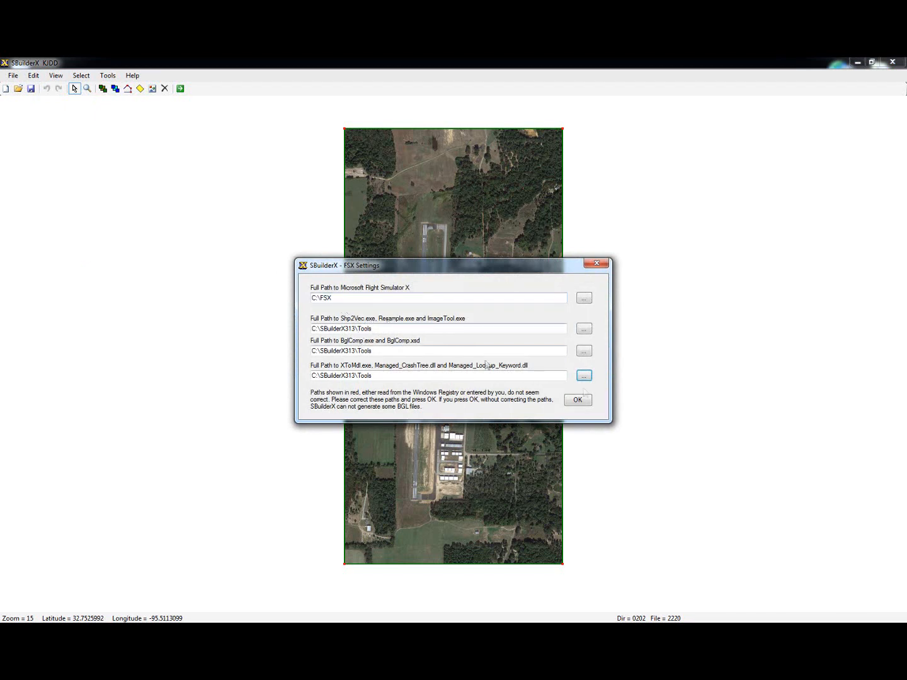
{"action": "left_click", "coordinate": [577, 399]}
Step: Review the object folder paths and the background tile servers in the Preferences, and leave without making changes
{"action": "left_click", "coordinate": [34, 77]}
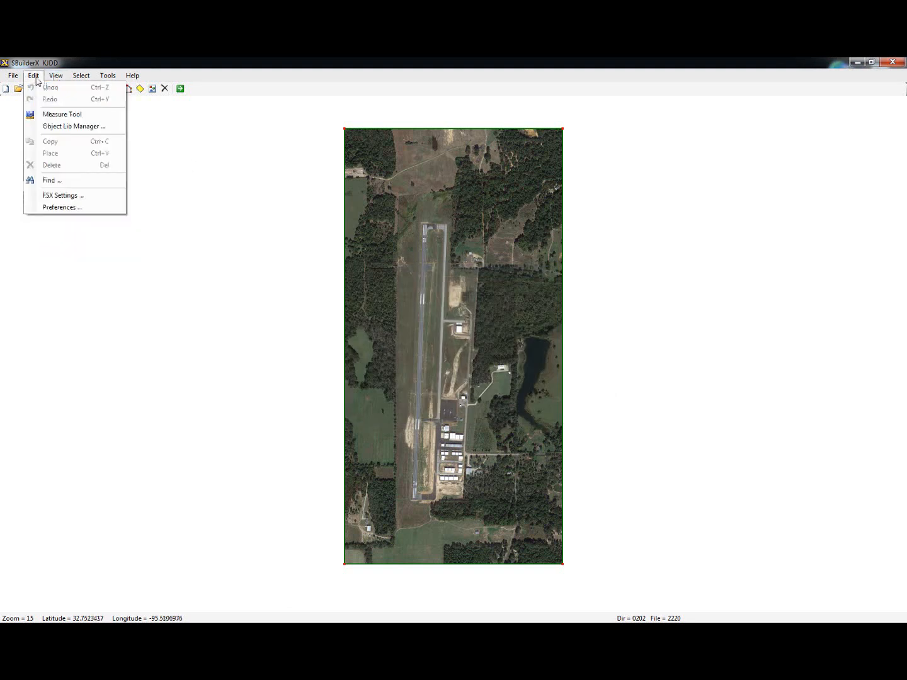
{"action": "left_click", "coordinate": [60, 207]}
{"action": "left_click", "coordinate": [416, 290]}
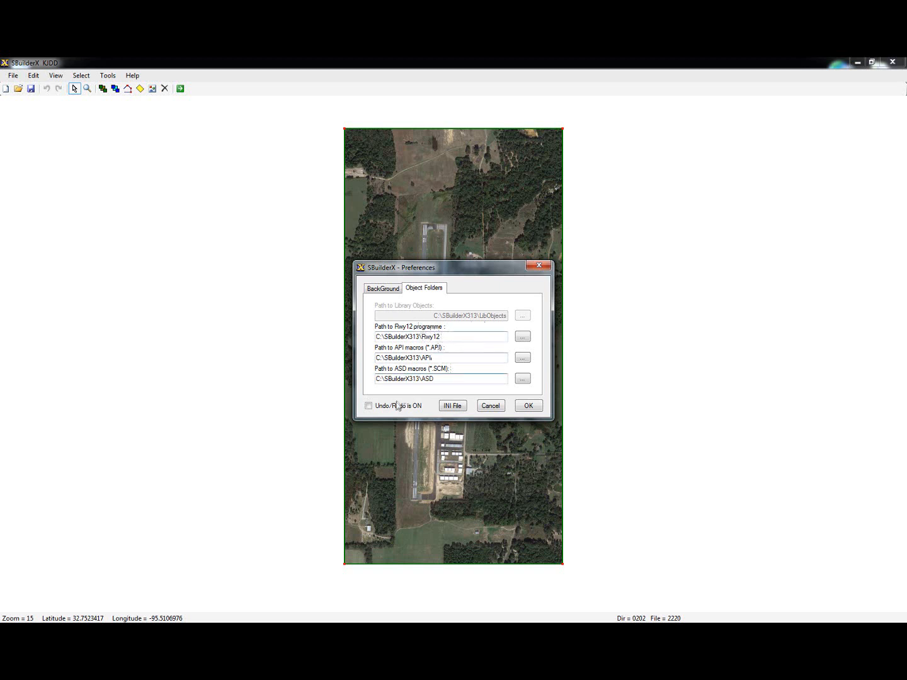
{"action": "left_click", "coordinate": [379, 289]}
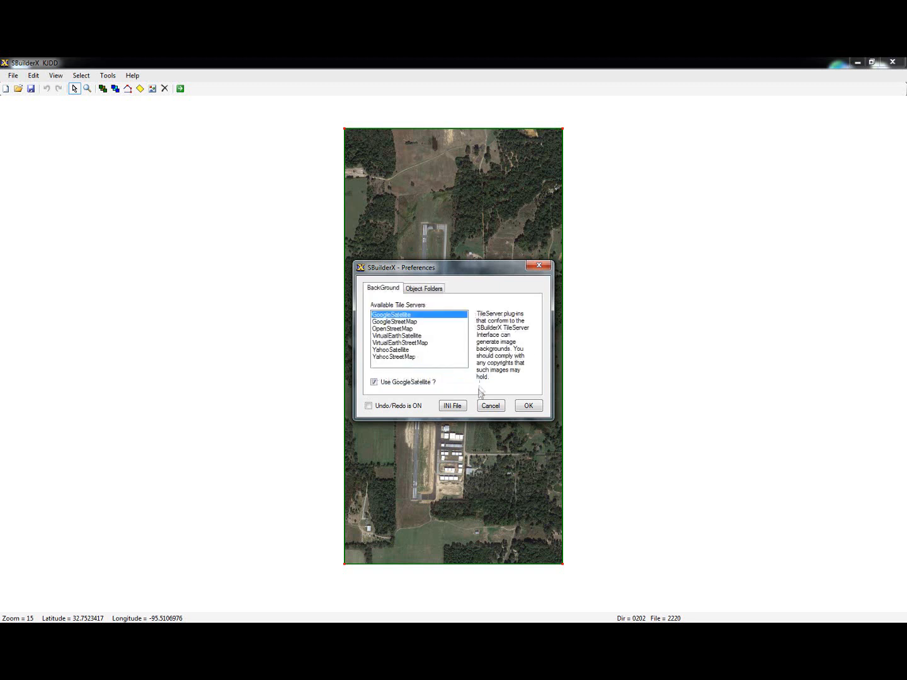
{"action": "left_click", "coordinate": [491, 405]}
Step: Set the project's BGL folder to the Desktop in the Project Properties and use that folder for new projects
{"action": "left_click", "coordinate": [107, 75]}
{"action": "mouse_move", "coordinate": [34, 78]}
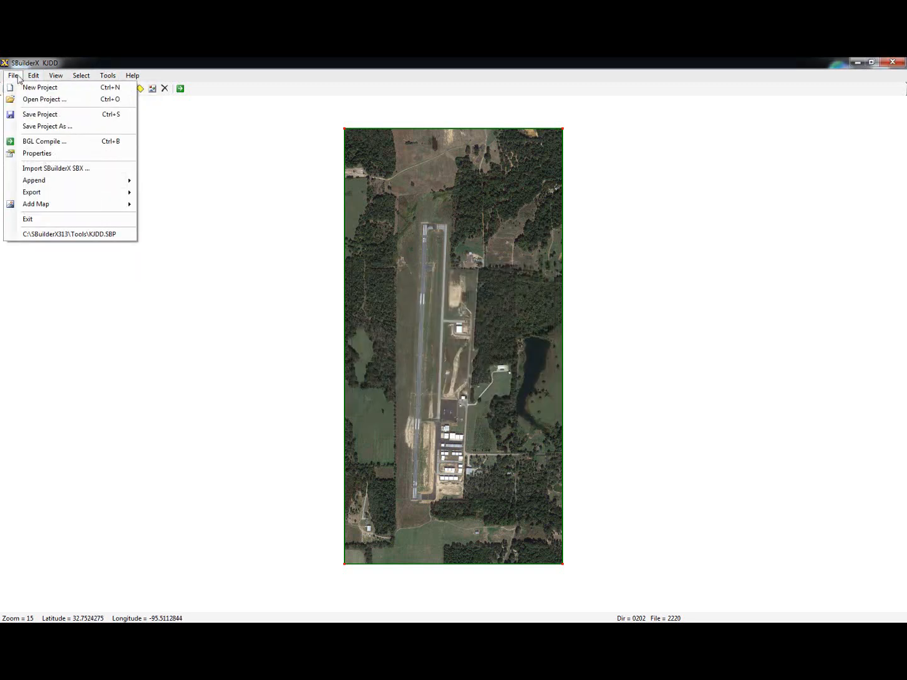
{"action": "left_click", "coordinate": [37, 153]}
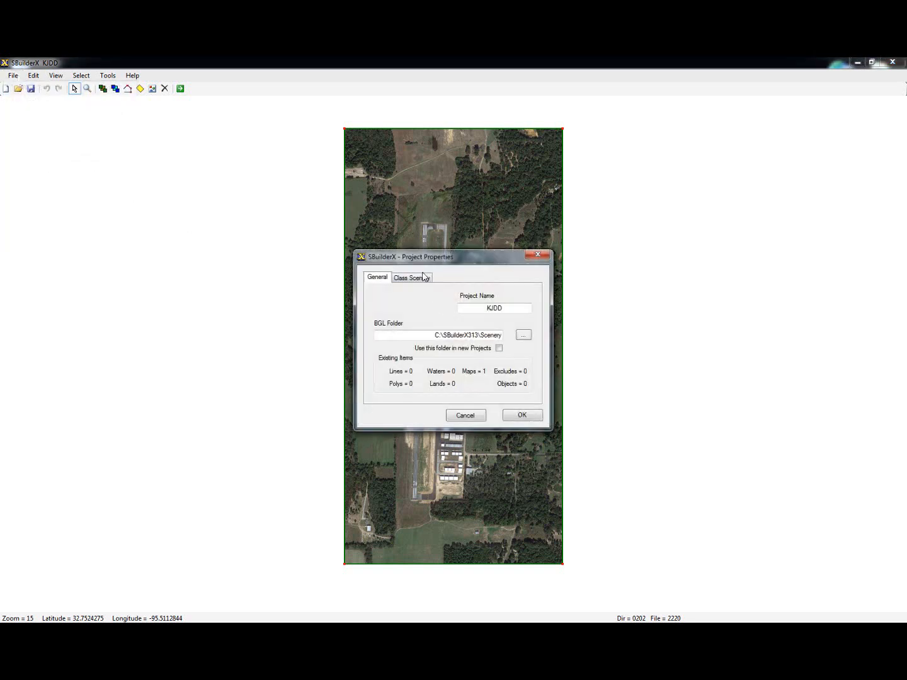
{"action": "left_click", "coordinate": [524, 335]}
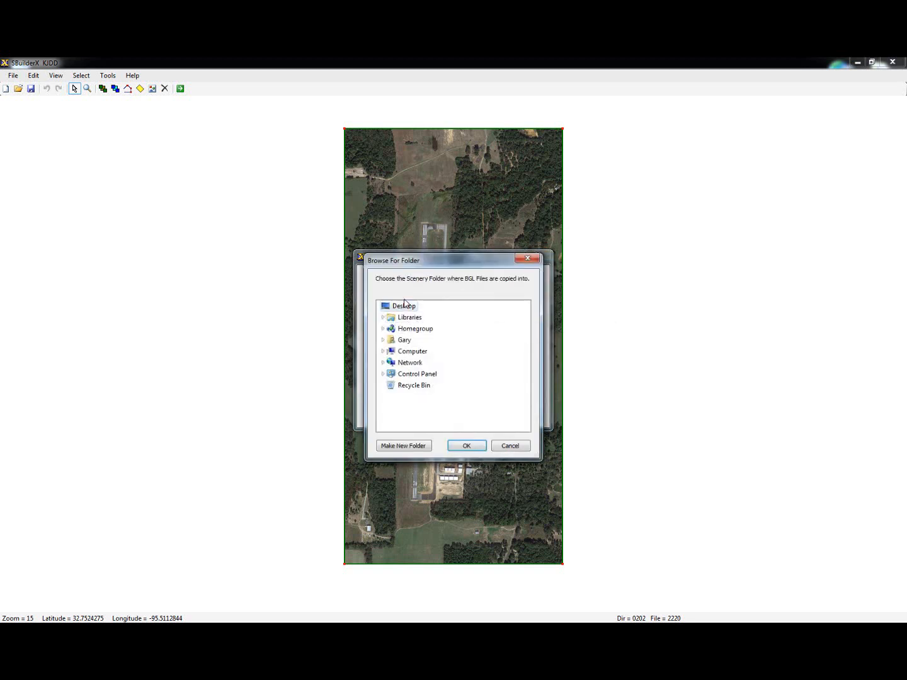
{"action": "left_click", "coordinate": [466, 445]}
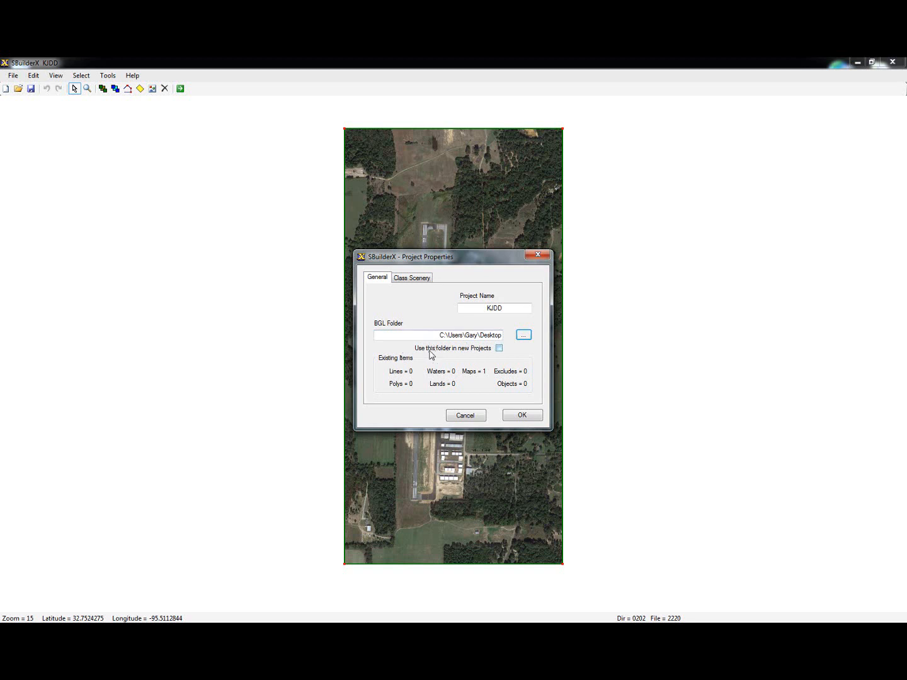
{"action": "left_click", "coordinate": [499, 348]}
{"action": "left_click", "coordinate": [522, 415]}
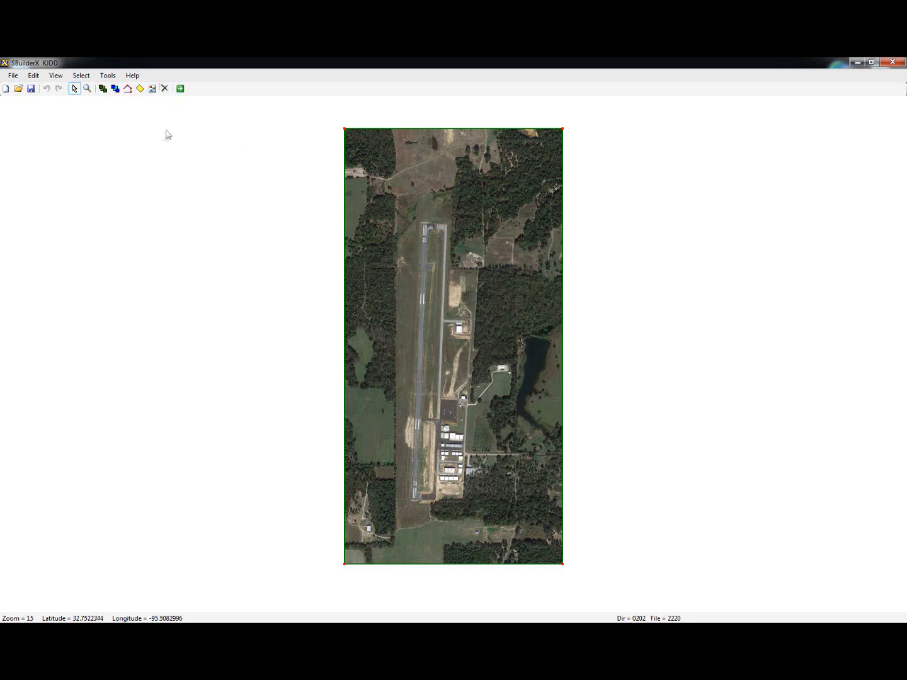
Step: Select the satellite map and compile it as Photo Scenery, copying the BGL files to the BGL folder
{"action": "left_click", "coordinate": [81, 75]}
{"action": "left_click", "coordinate": [126, 189]}
{"action": "left_click", "coordinate": [180, 88]}
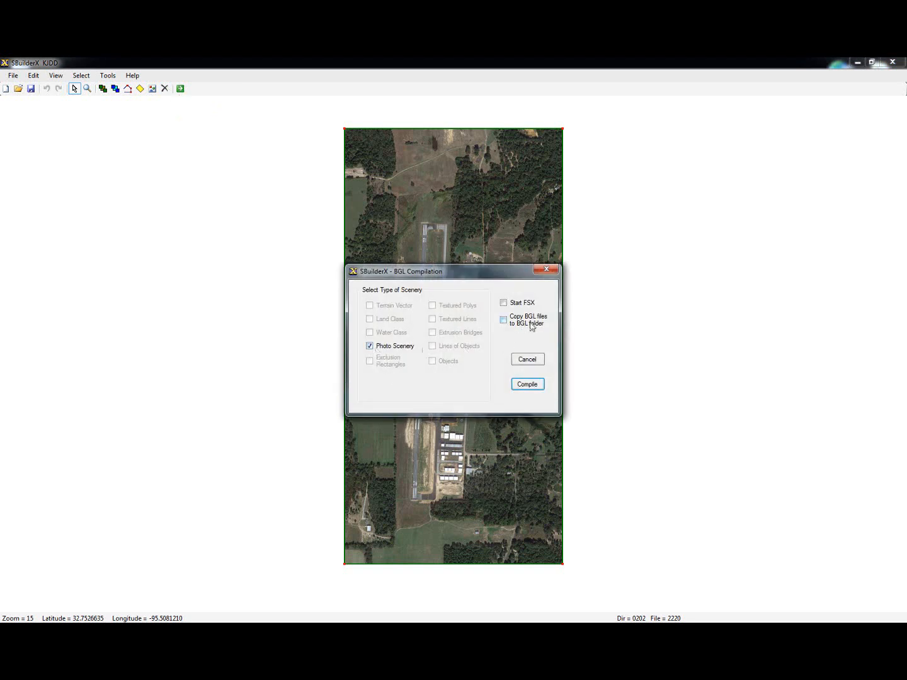
{"action": "left_click", "coordinate": [508, 325]}
{"action": "left_click", "coordinate": [529, 386]}
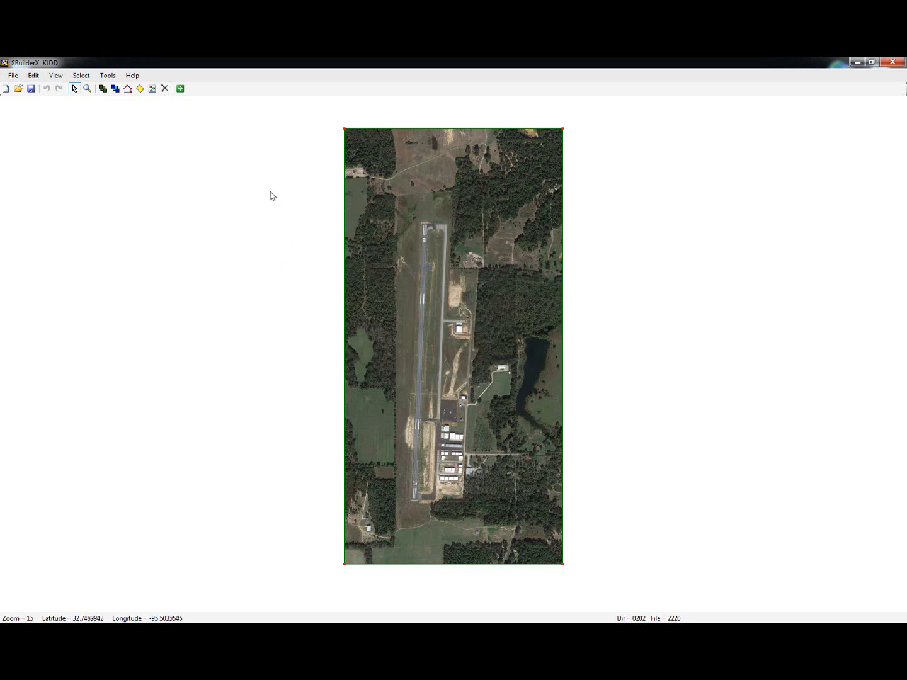
Step: Save the KJDD project and close SBuilderX
{"action": "left_click", "coordinate": [15, 77]}
{"action": "left_click", "coordinate": [29, 117]}
{"action": "left_click", "coordinate": [893, 63]}
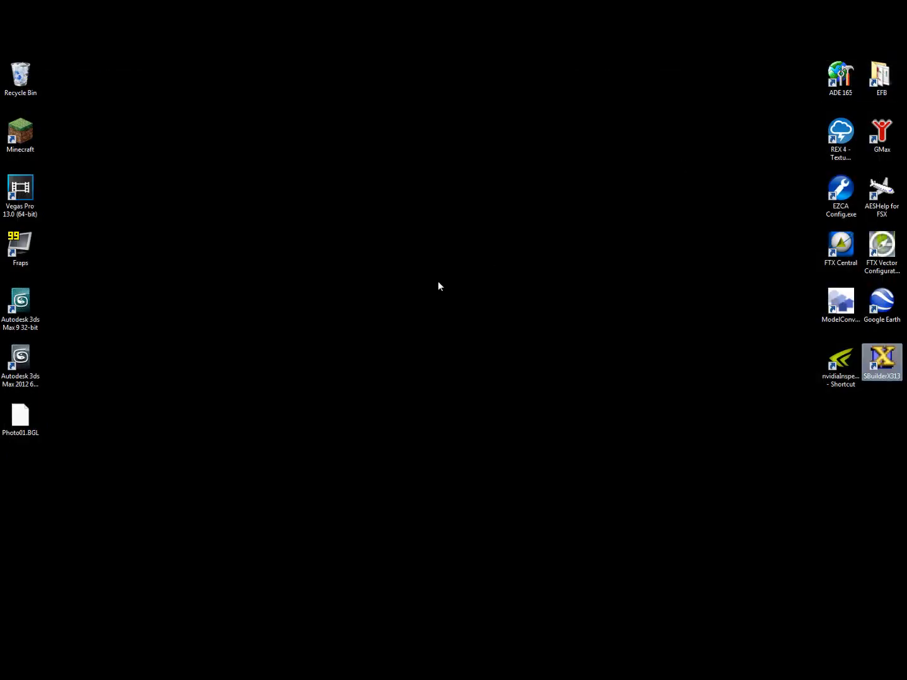
Step: Move the compiled Photo01.BGL file to the empty middle of the desktop
{"action": "left_click", "coordinate": [13, 427]}
{"action": "left_click_drag", "start_coordinate": [20, 419], "coordinate": [440, 269]}
{"action": "left_click", "coordinate": [460, 335]}
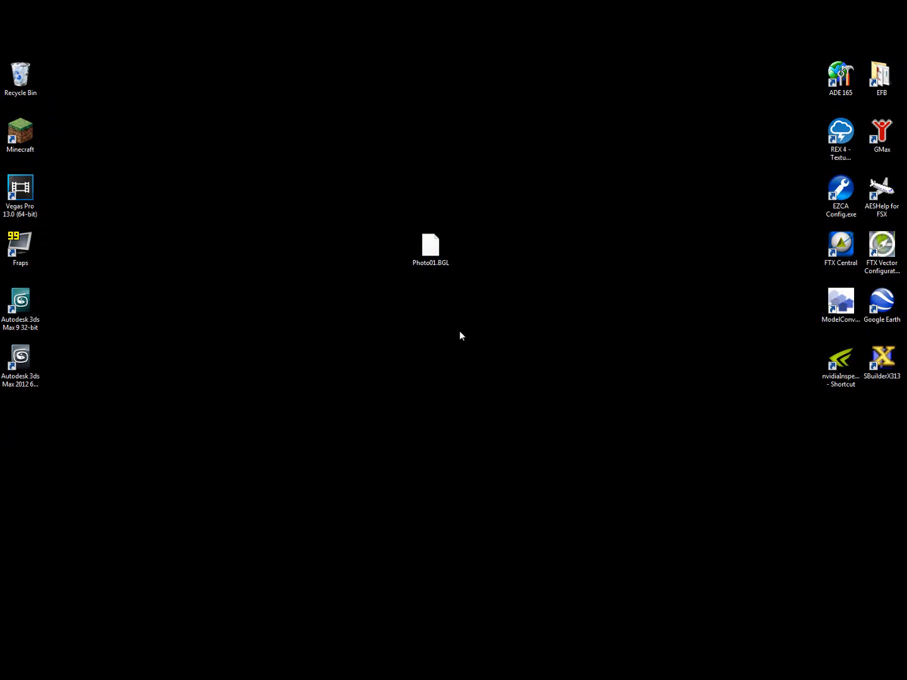
Step: Open the folder C:\FSX\Addon Scenery in Windows Explorer
{"action": "left_click", "coordinate": [13, 616]}
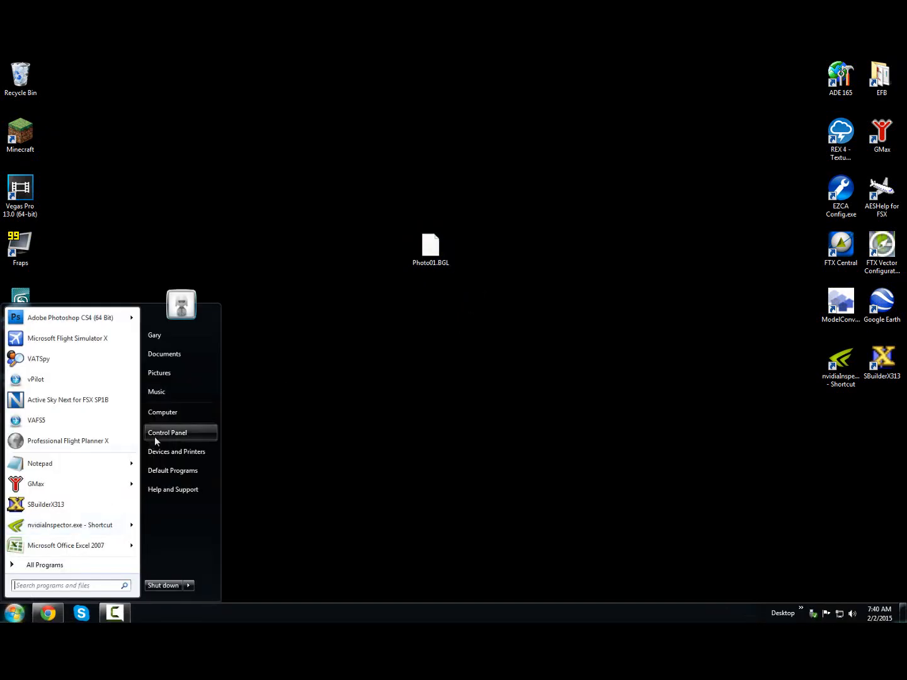
{"action": "left_click", "coordinate": [178, 415]}
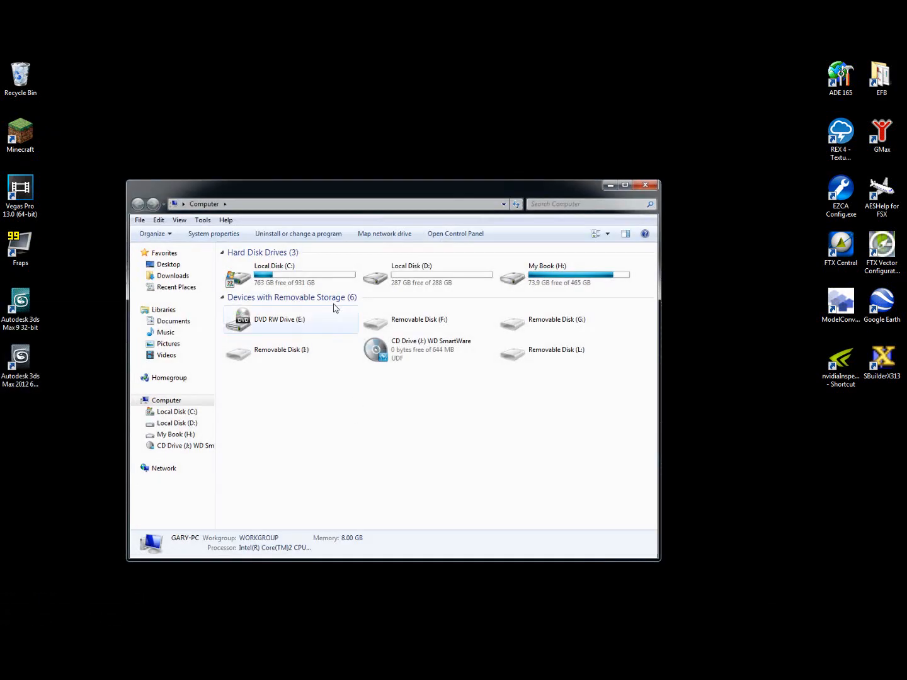
{"action": "double_click", "coordinate": [319, 268]}
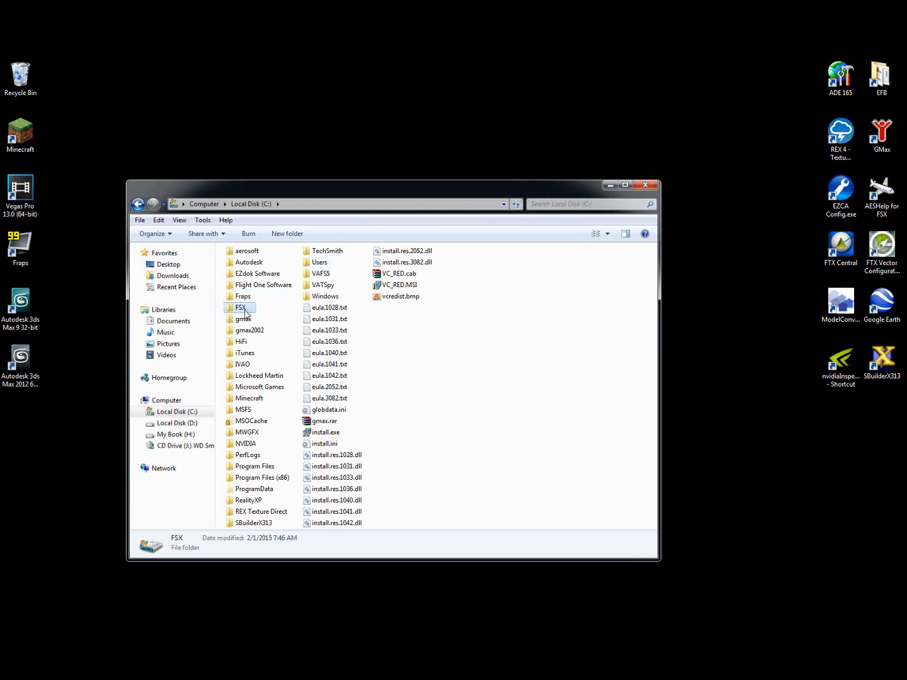
{"action": "double_click", "coordinate": [242, 306]}
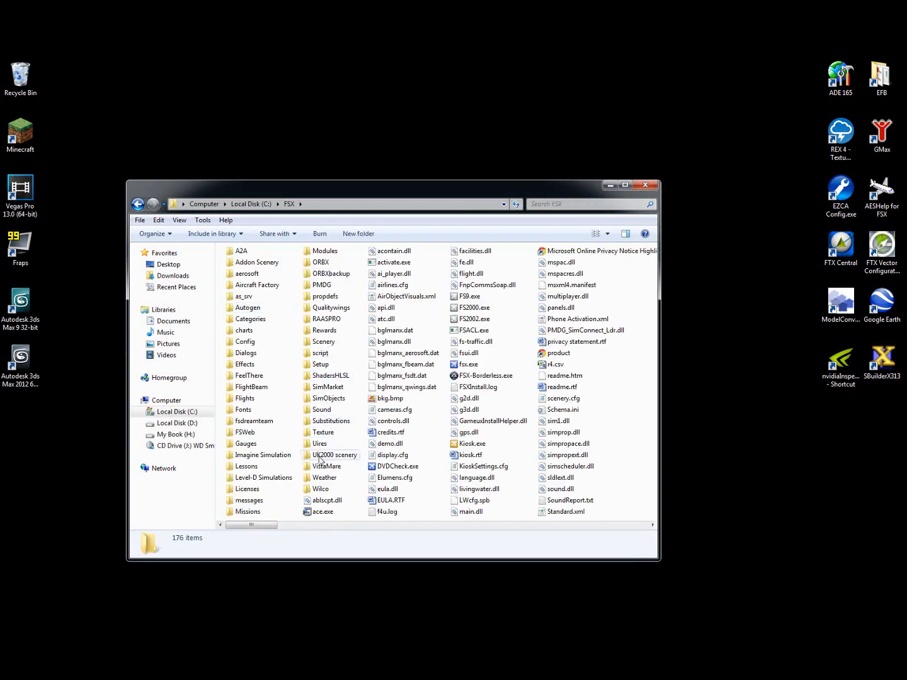
{"action": "double_click", "coordinate": [257, 262]}
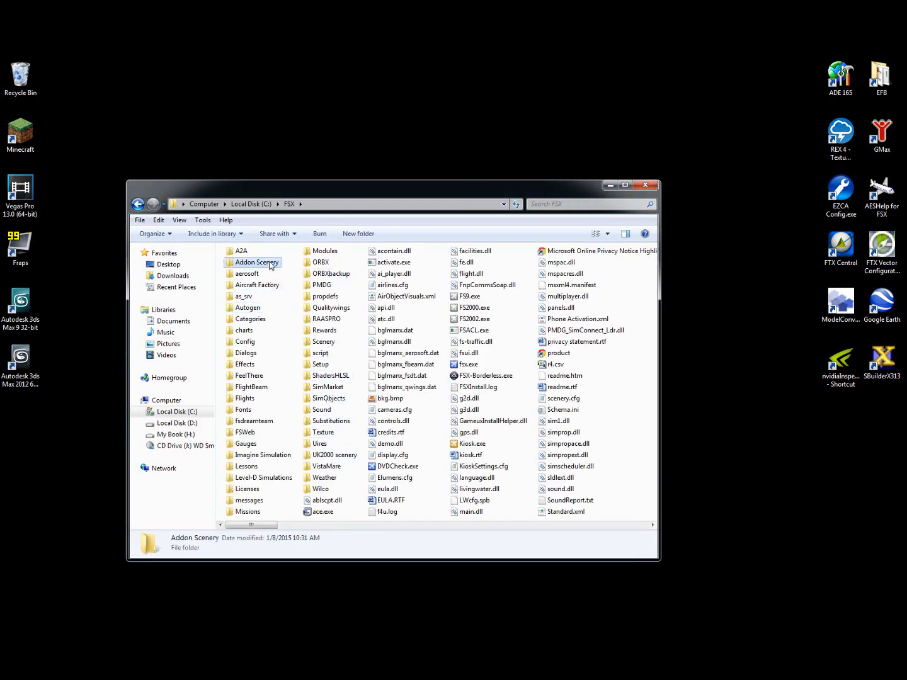
Step: Look through the BGL files in the Scenery folder of ScenerySoup_Wood_County
{"action": "double_click", "coordinate": [272, 401]}
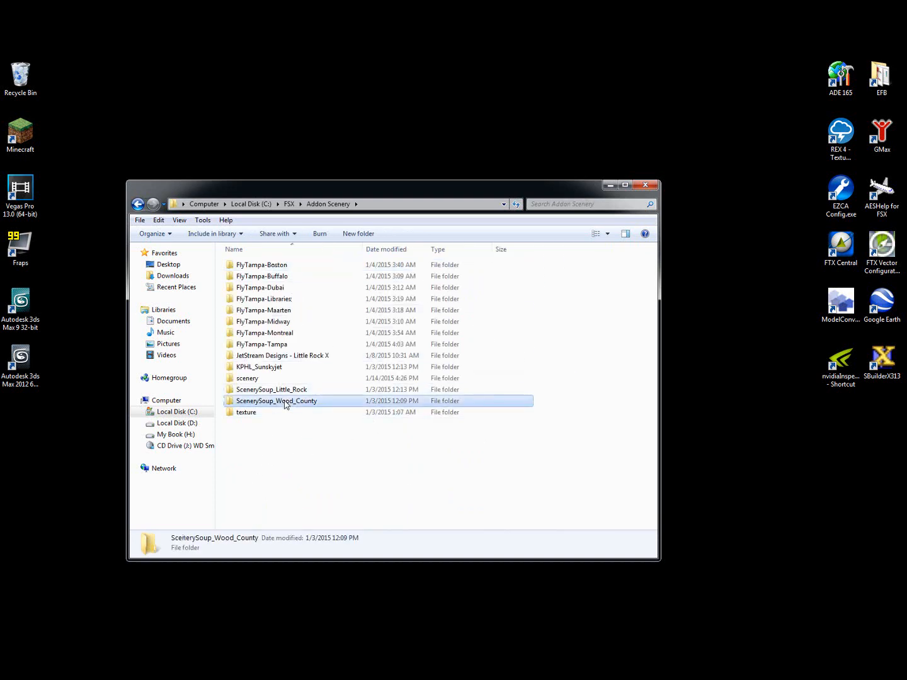
{"action": "left_click", "coordinate": [252, 266]}
{"action": "double_click", "coordinate": [252, 266]}
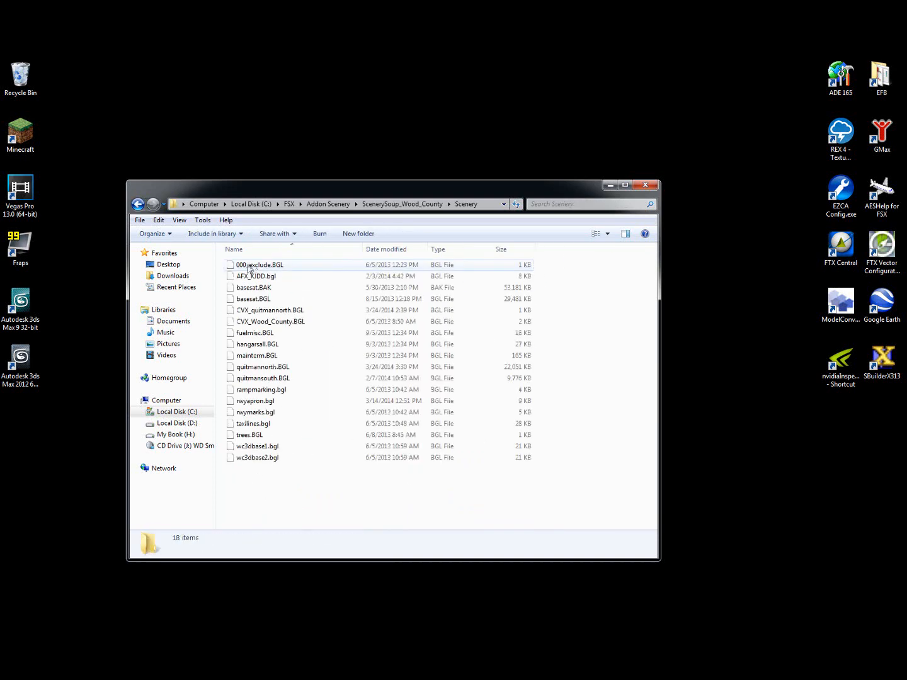
{"action": "left_click_drag", "start_coordinate": [295, 485], "coordinate": [241, 273]}
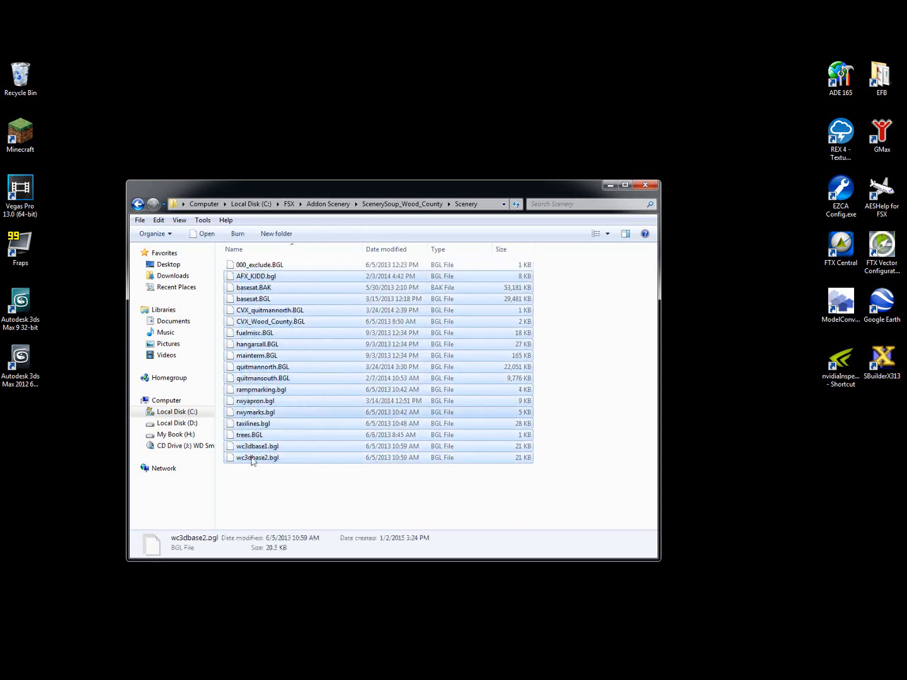
{"action": "left_click", "coordinate": [303, 497]}
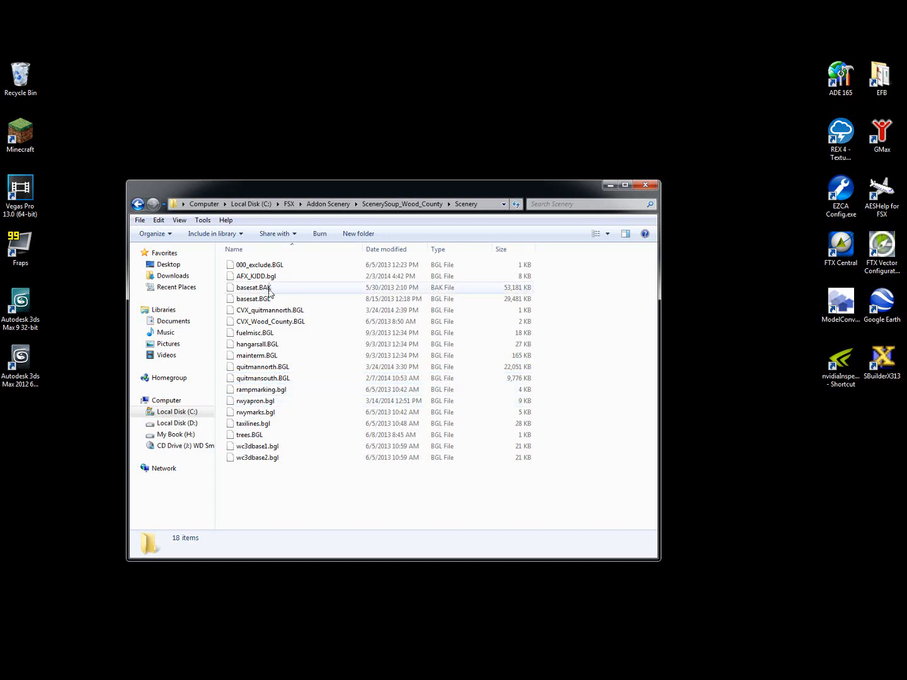
Step: Place Photo01.BGL beside the Recycle Bin on the desktop and reposition the Explorer window so the file stays uncovered
{"action": "left_click_drag", "start_coordinate": [371, 186], "coordinate": [357, 313]}
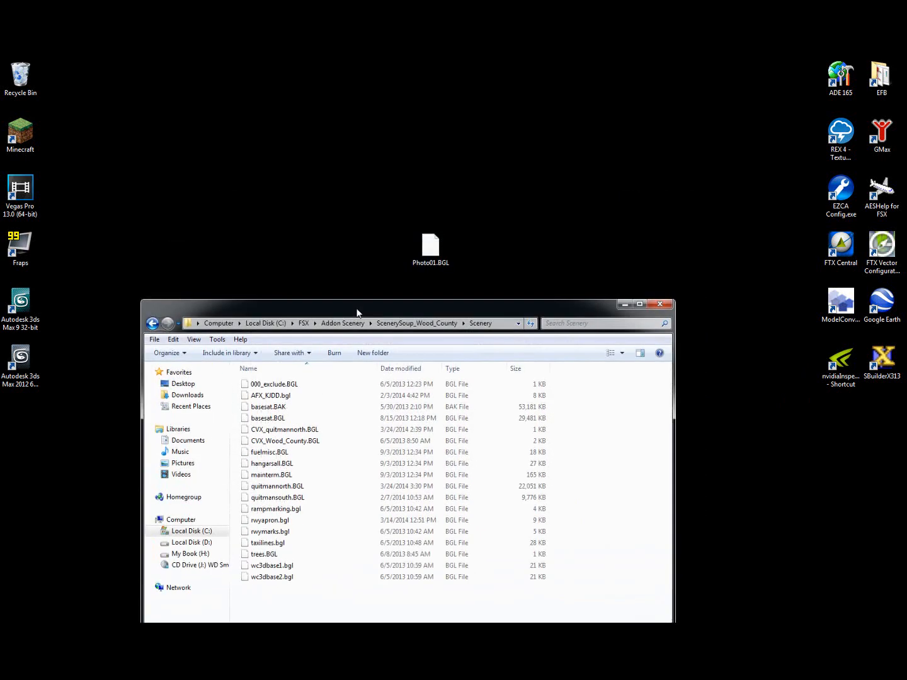
{"action": "left_click_drag", "start_coordinate": [450, 264], "coordinate": [119, 121]}
{"action": "left_click_drag", "start_coordinate": [426, 250], "coordinate": [55, 78]}
{"action": "left_click_drag", "start_coordinate": [322, 310], "coordinate": [301, 143]}
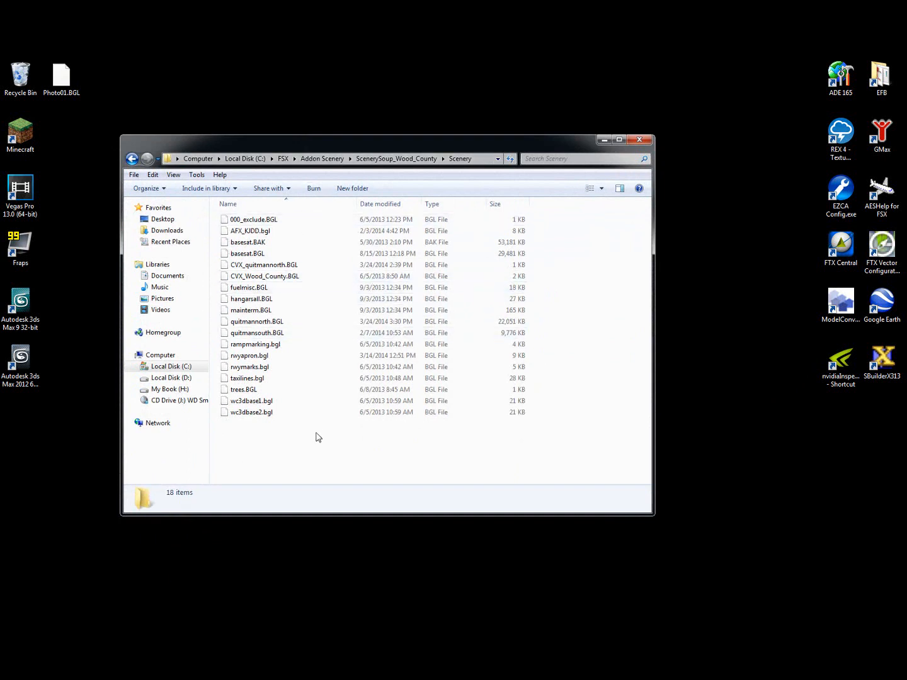
Step: Look at the Texture folder of ScenerySoup_Wood_County and return to the Addon Scenery folder
{"action": "key", "text": "BackSpace"}
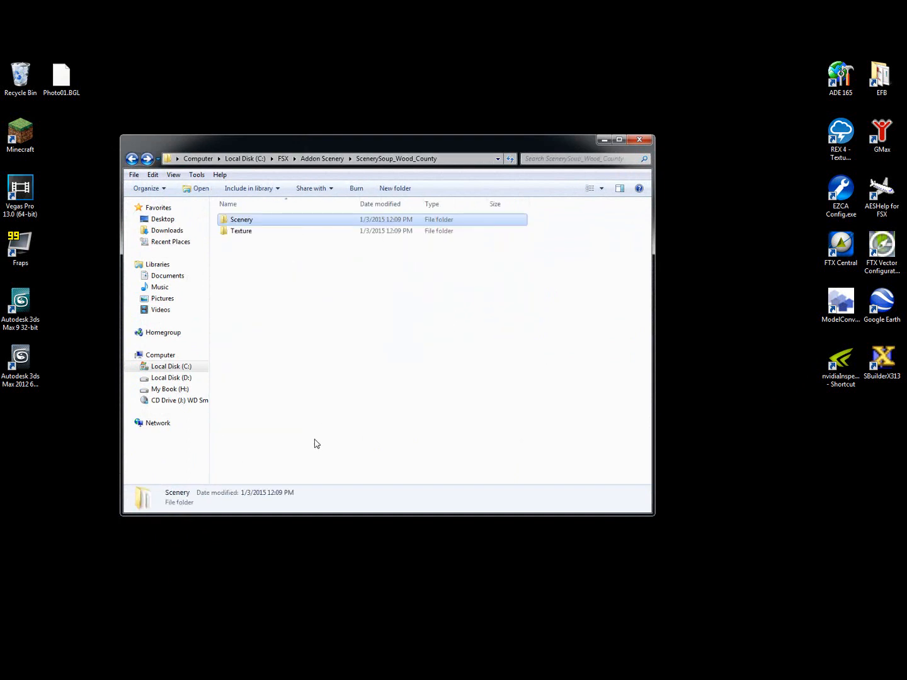
{"action": "left_click", "coordinate": [318, 398]}
{"action": "double_click", "coordinate": [246, 232]}
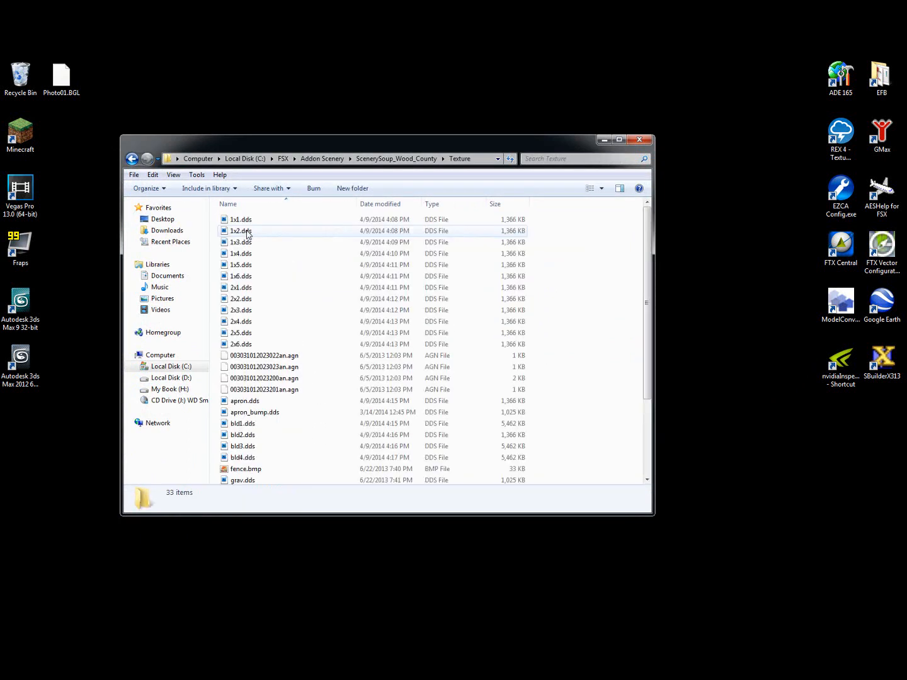
{"action": "key", "text": "BackSpace"}
{"action": "key", "text": "BackSpace"}
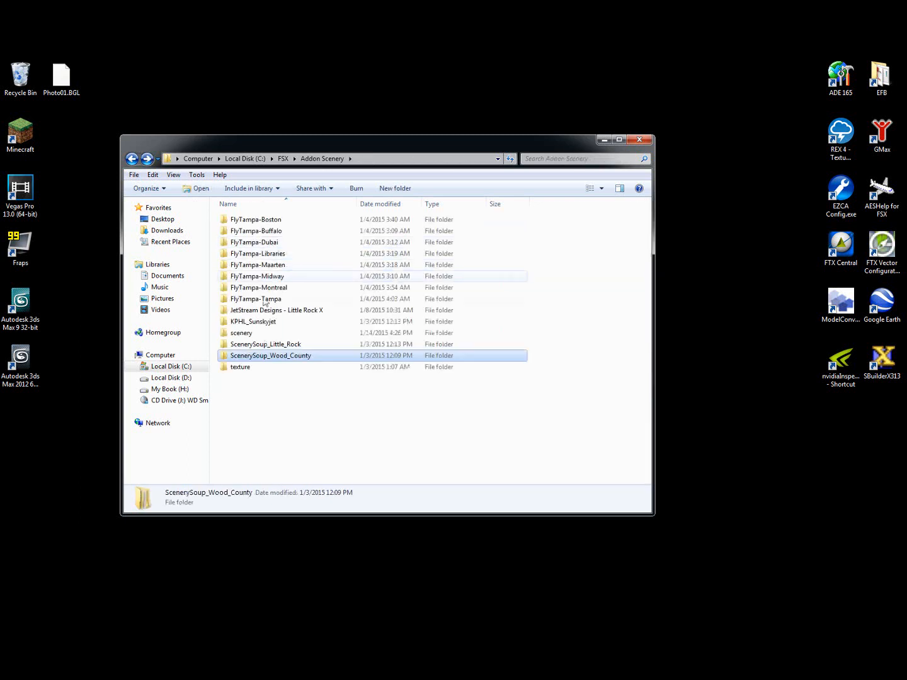
Step: Open the scenery subfolder directly inside Addon Scenery
{"action": "left_click", "coordinate": [283, 413]}
{"action": "left_click", "coordinate": [249, 336]}
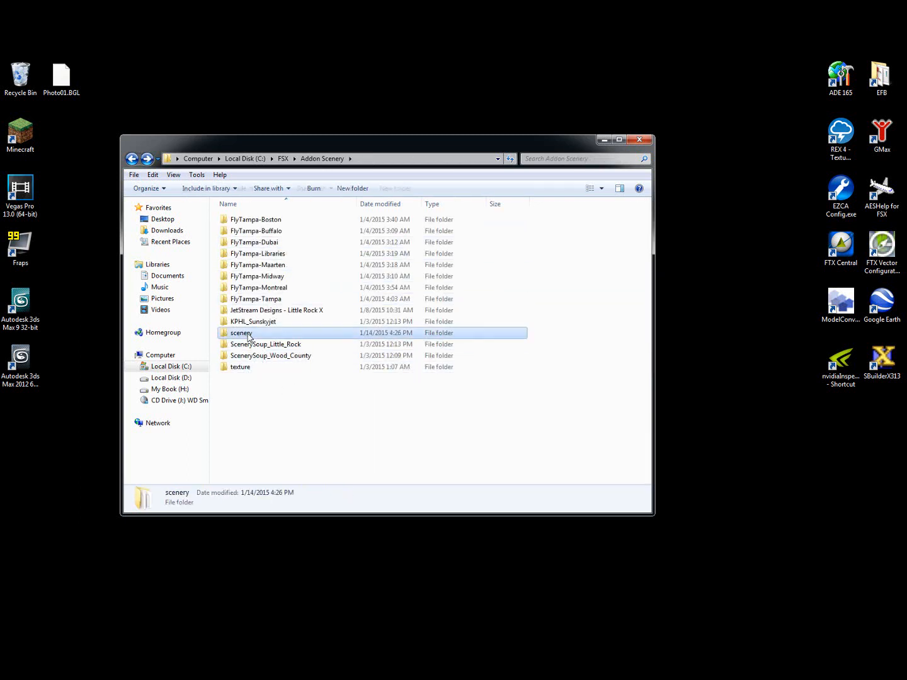
{"action": "double_click", "coordinate": [248, 336]}
Step: Rename Photo01.BGL on the desktop to kjddbasesat.BGL, move it into the open Addon Scenery\scenery folder and close the folder window
{"action": "left_click", "coordinate": [67, 95]}
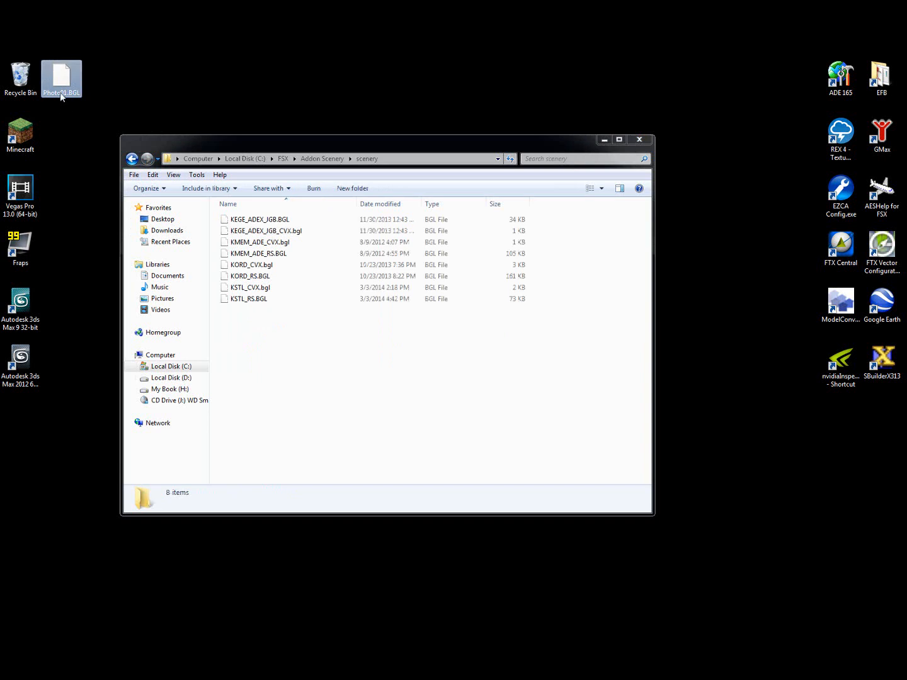
{"action": "key", "text": "F2"}
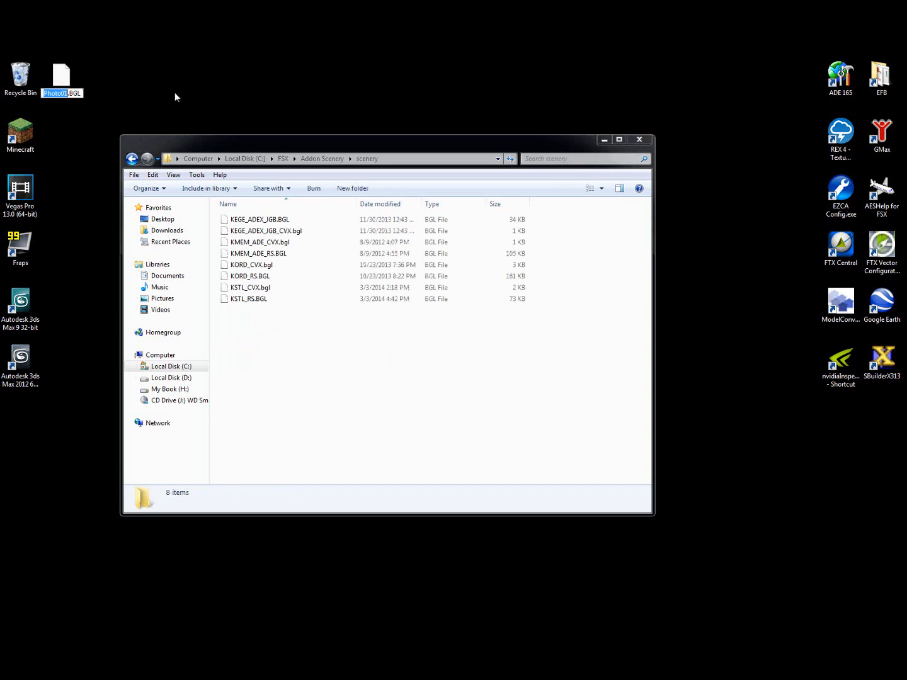
{"action": "type", "text": "kjddbasesat"}
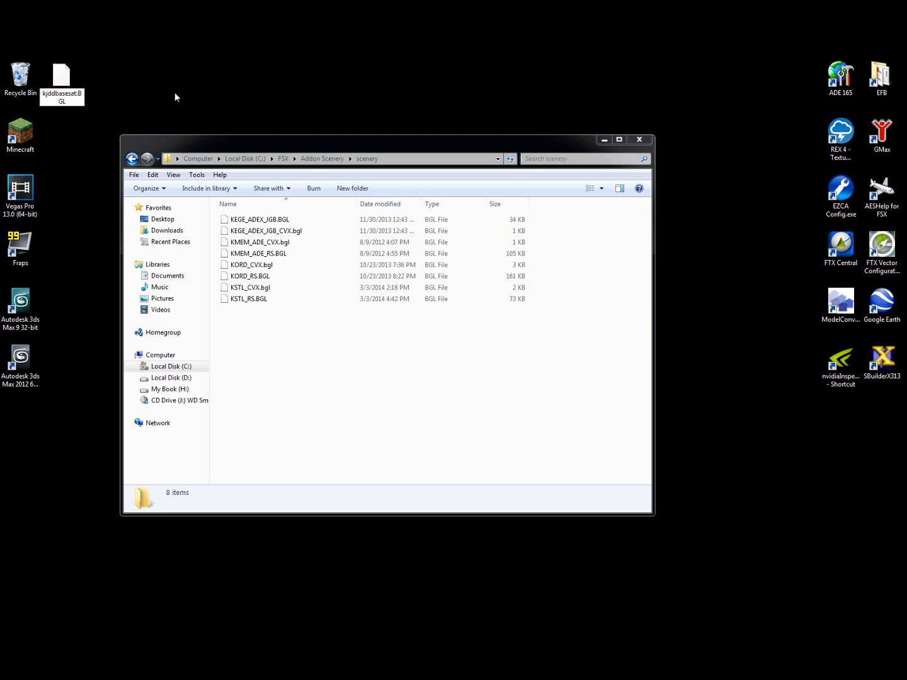
{"action": "key", "text": "Return"}
{"action": "left_click_drag", "start_coordinate": [61, 77], "coordinate": [303, 395]}
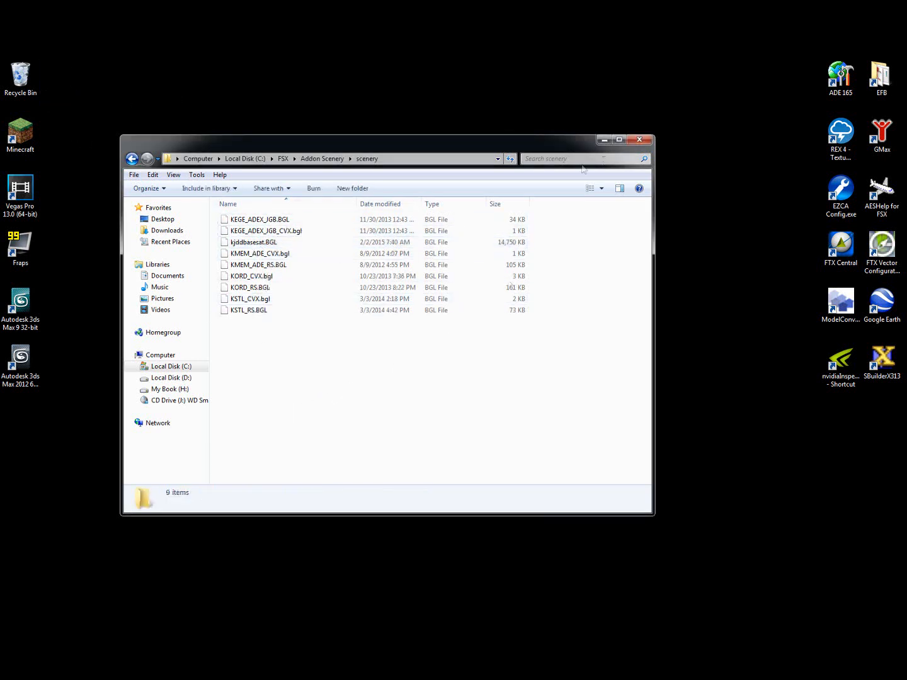
{"action": "left_click", "coordinate": [635, 142]}
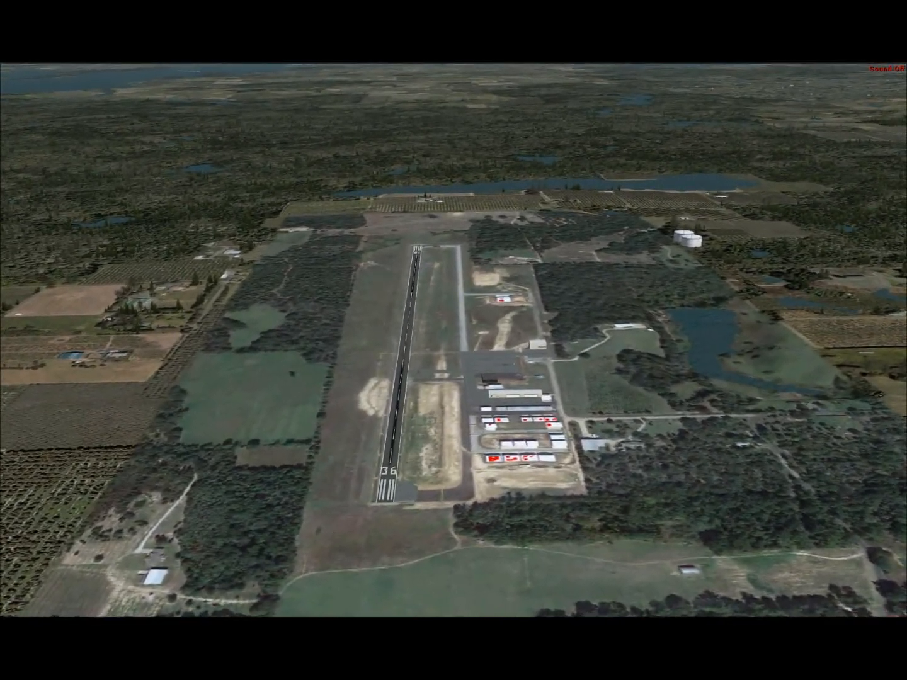
Step: Enable slew mode and slew around the lake beside the runway to examine the water mask and its blending with the surrounding scenery
{"action": "key", "text": "y"}
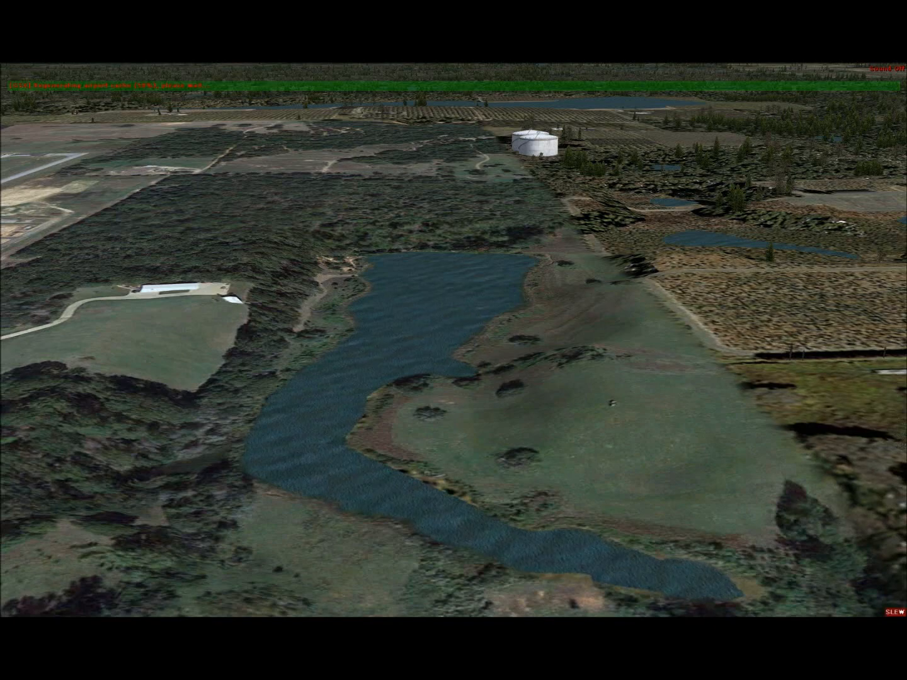
{"action": "key", "text": "KP_1"}
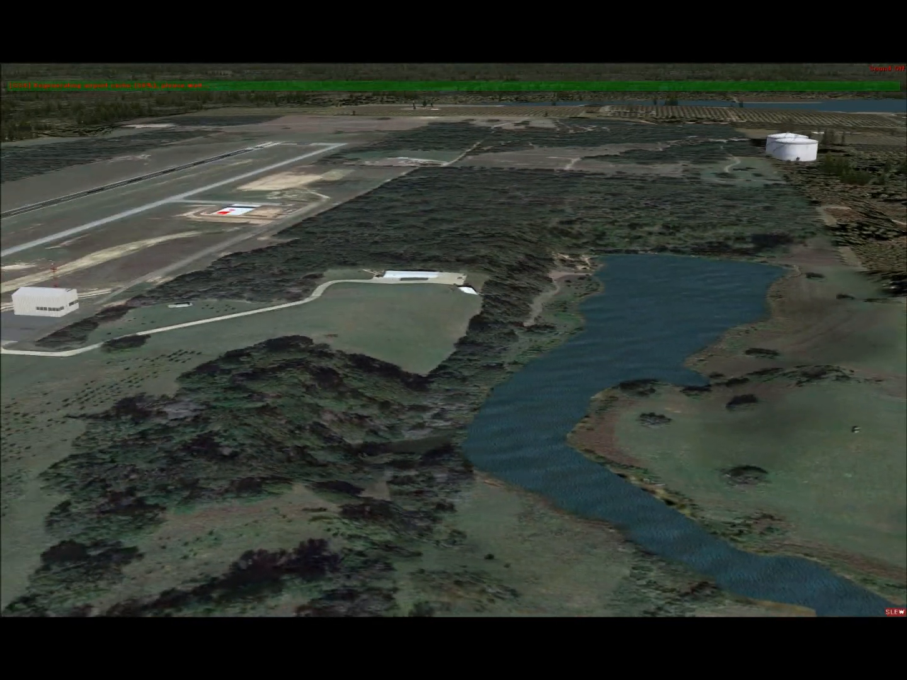
{"action": "key", "text": "KP_3"}
{"action": "key", "text": "KP_4"}
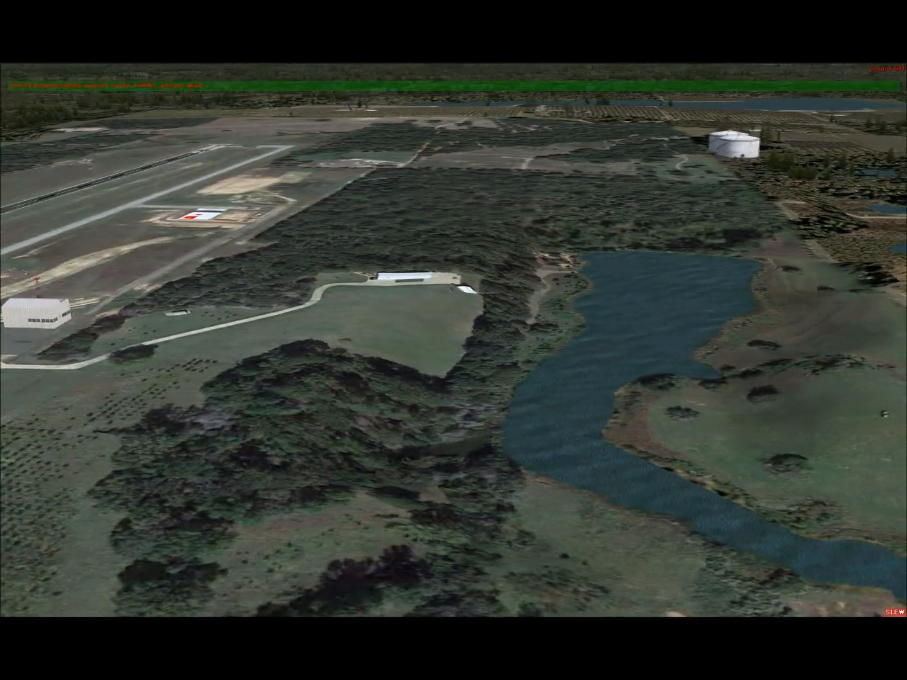
{"action": "key", "text": "KP_3"}
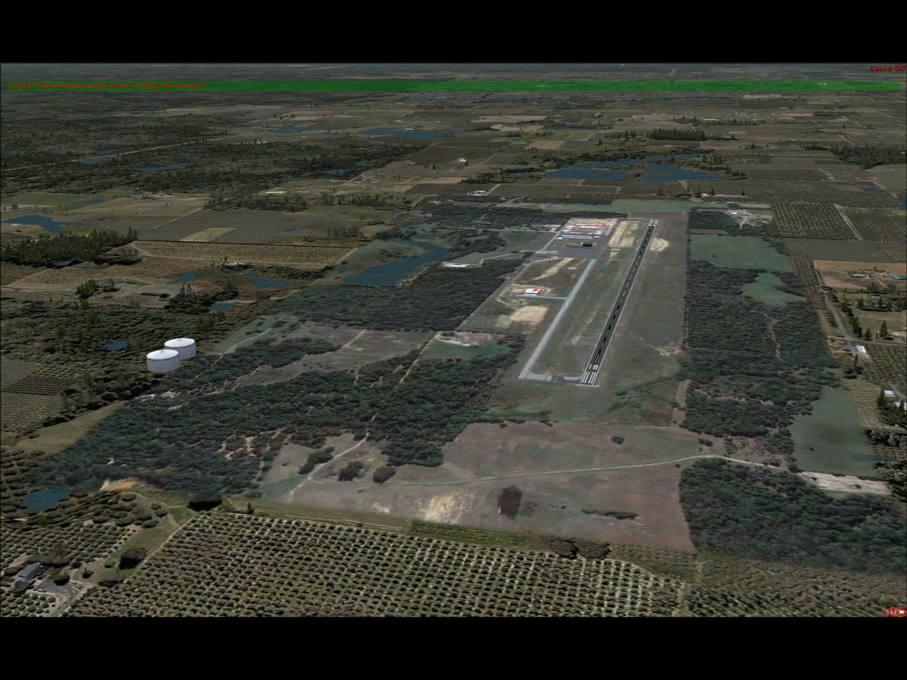
{"action": "key", "text": "y"}
{"action": "key", "text": "y"}
{"action": "key", "text": "y"}
{"action": "key", "text": "y"}
{"action": "key", "text": "y"}
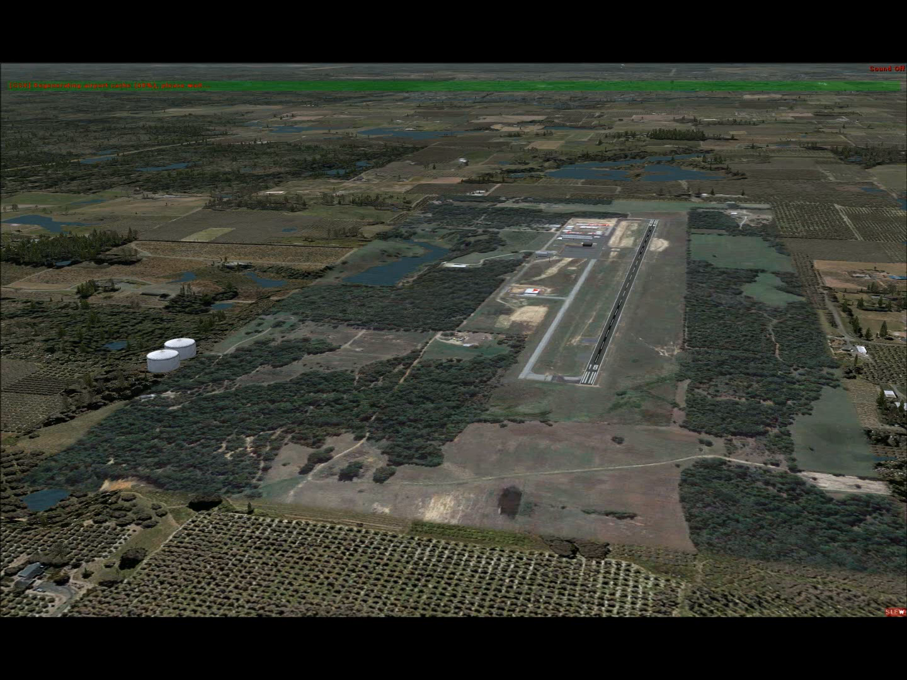
{"action": "key", "text": "y"}
{"action": "key", "text": "y"}
{"action": "key", "text": "y"}
{"action": "key", "text": "y"}
{"action": "key", "text": "y"}
{"action": "key", "text": "y"}
{"action": "key", "text": "KP_6"}
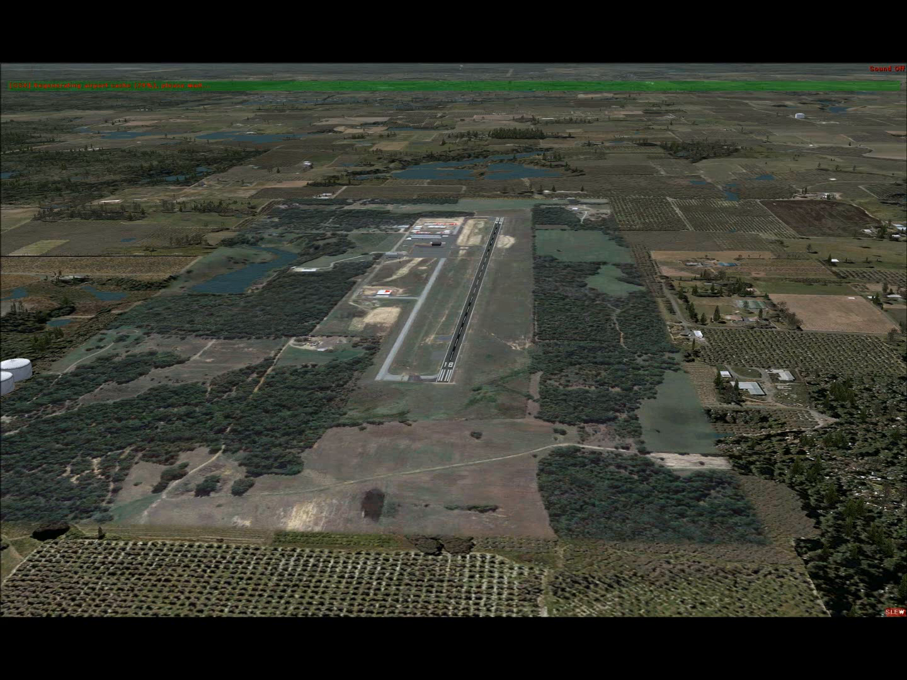
{"action": "key", "text": "y"}
{"action": "key", "text": "y"}
{"action": "key", "text": "y"}
{"action": "key", "text": "y"}
{"action": "key", "text": "y"}
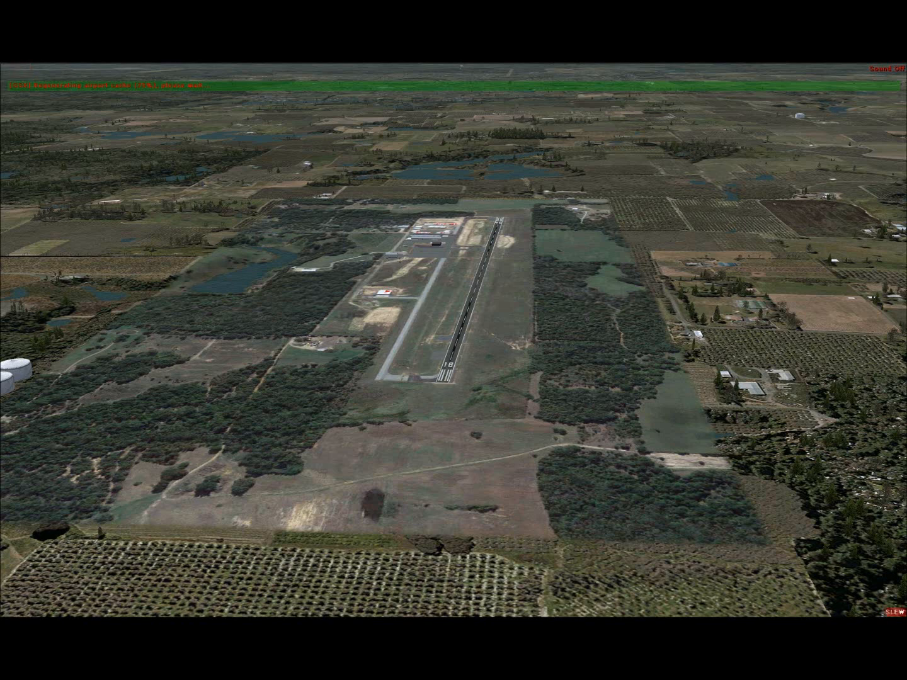